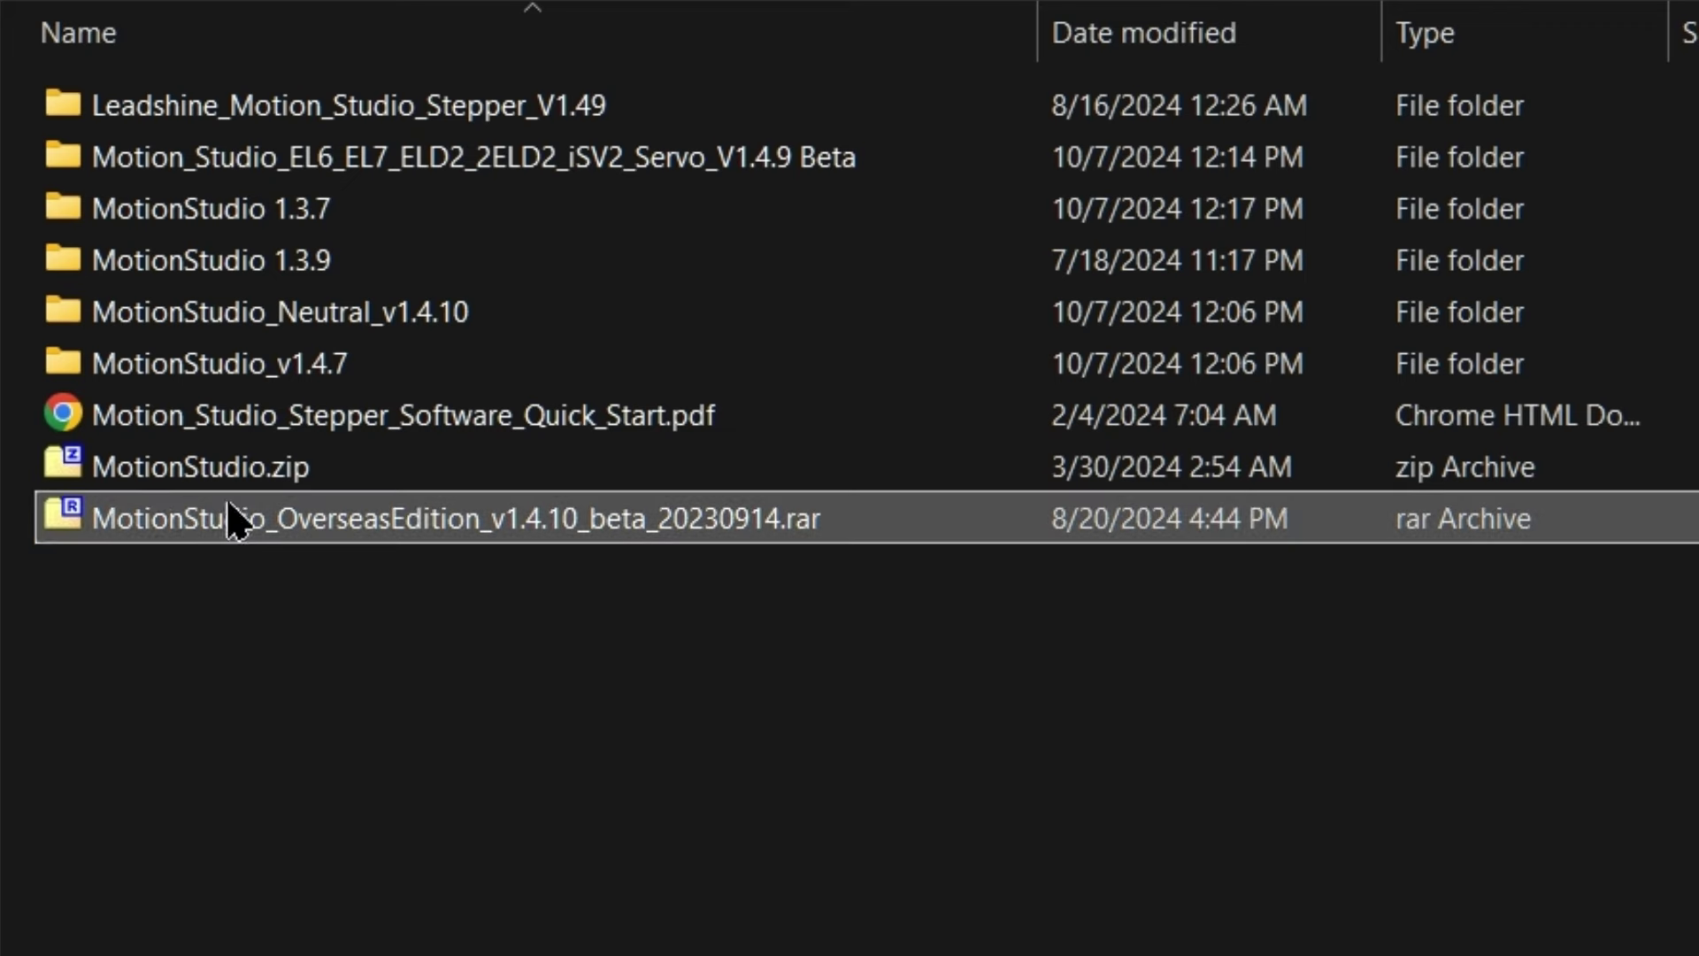
# Step: Extract MotionStudio_OverseasEdition_v1.4.10_beta_20230914.rar into its own folder and launch Motion Studio from the extracted files
pyautogui.rightClick(160, 520)
pyautogui.click(389, 559)
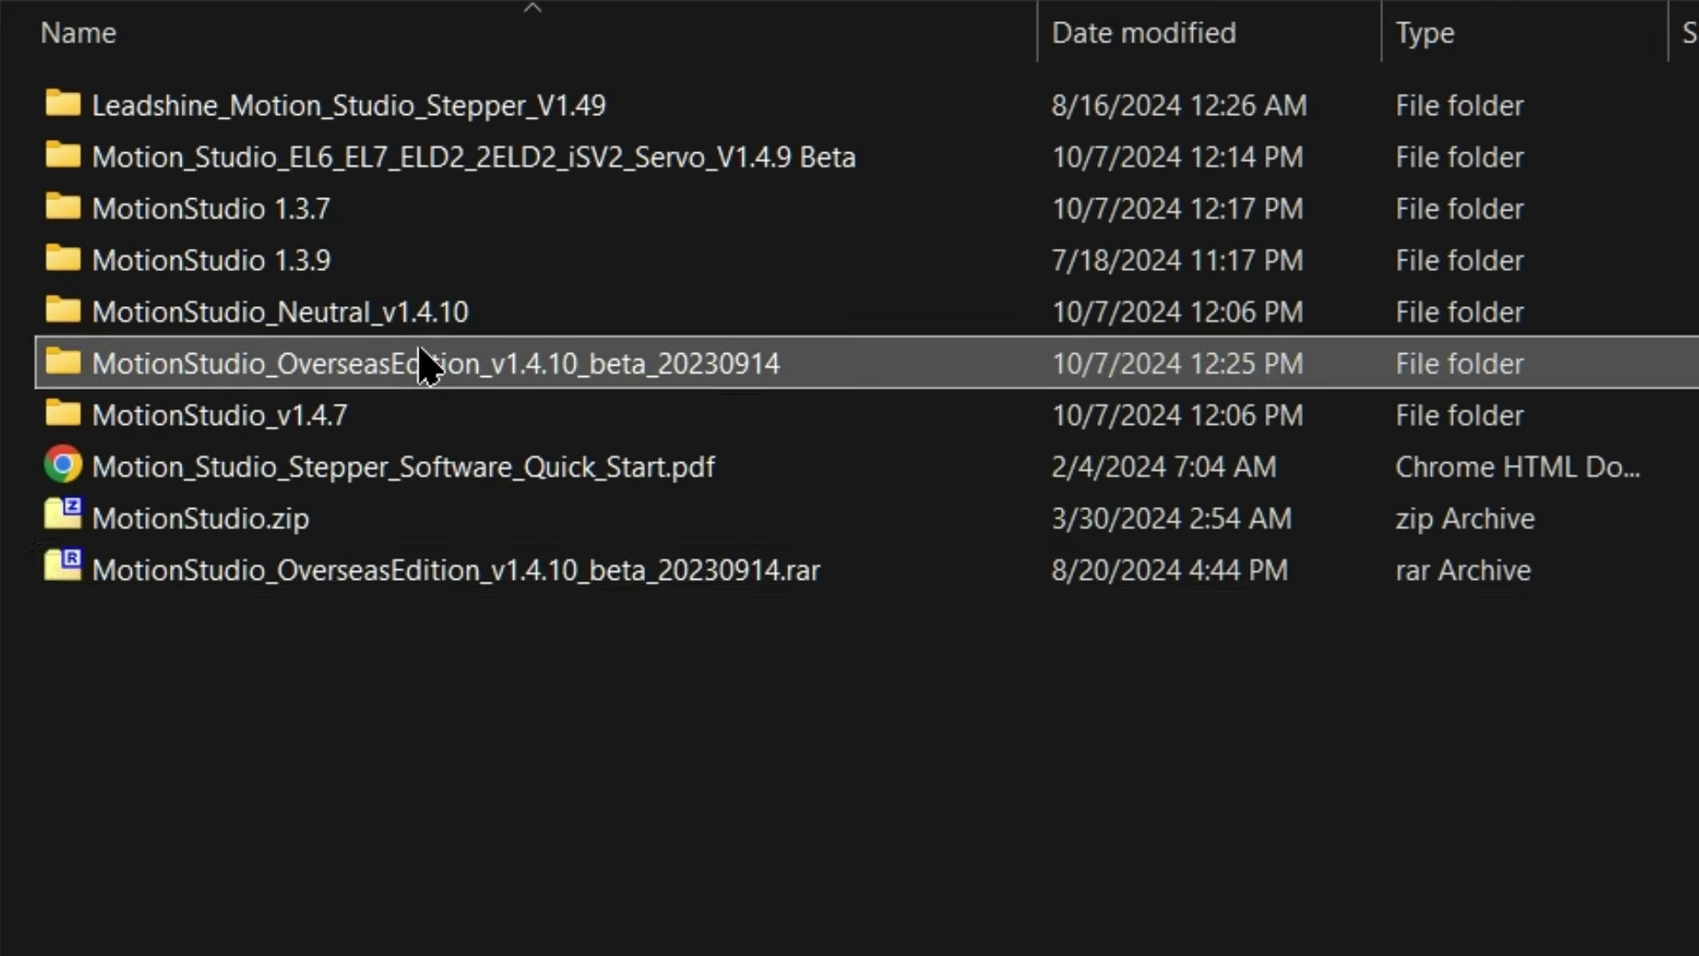
pyautogui.doubleClick(425, 365)
pyautogui.doubleClick(181, 778)
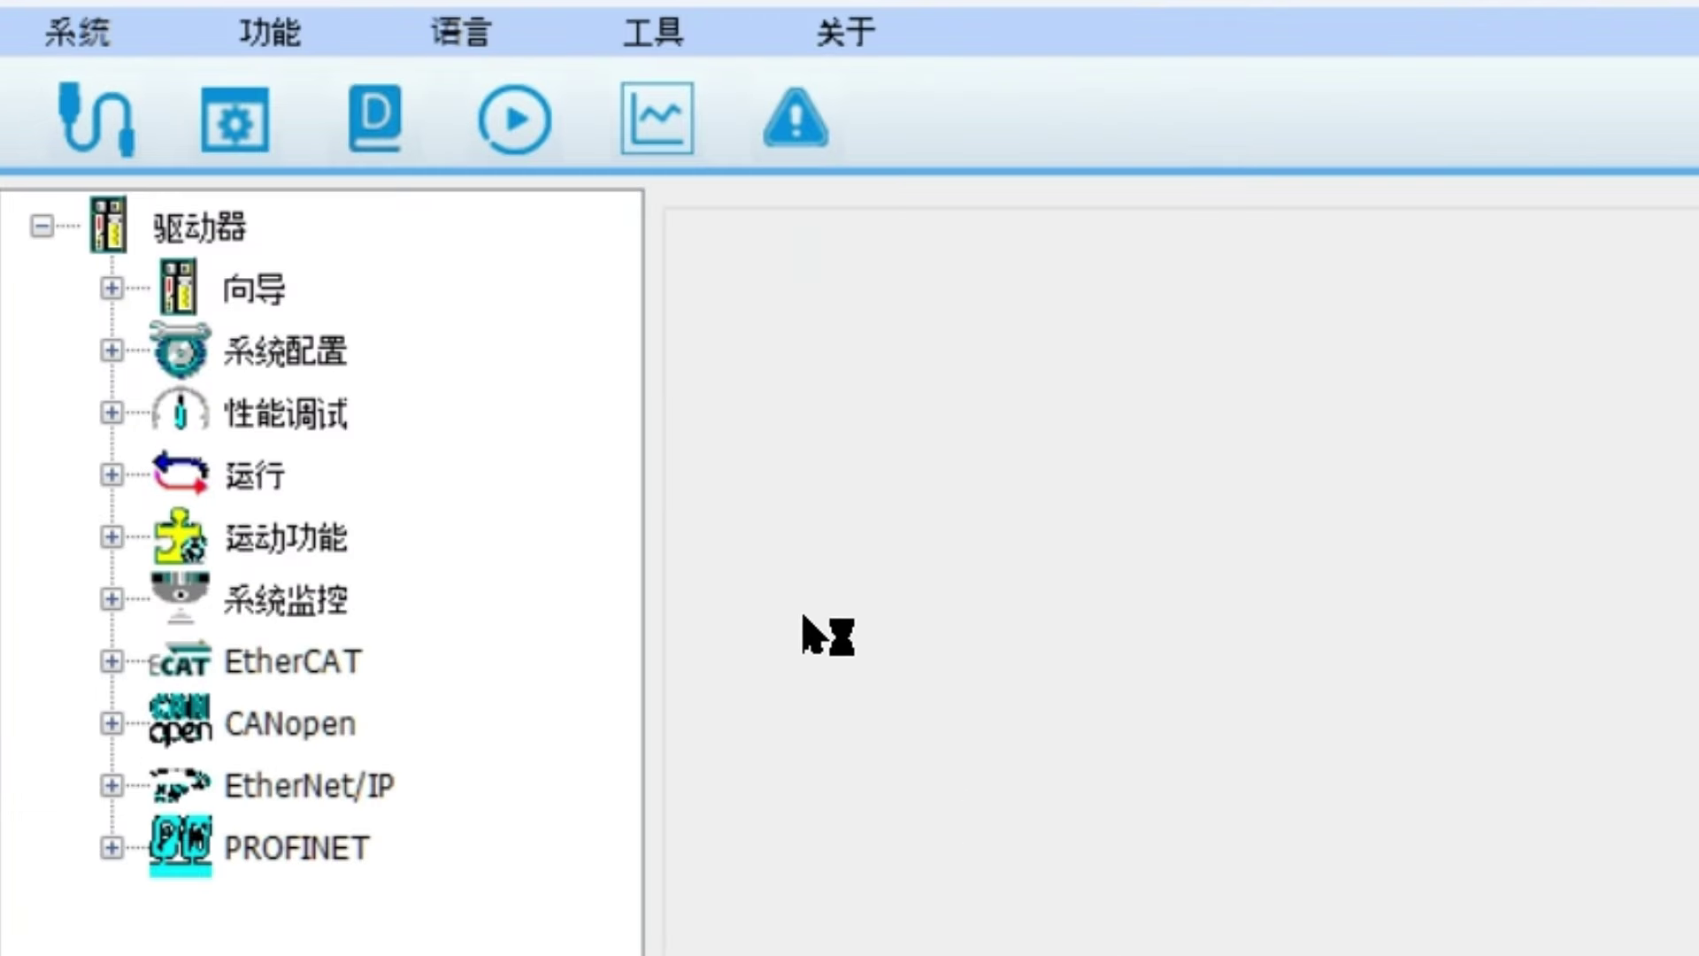
# Step: Switch the interface language to English and connect online to the drive over COM4 after refreshing the port list
pyautogui.click(464, 35)
pyautogui.click(434, 173)
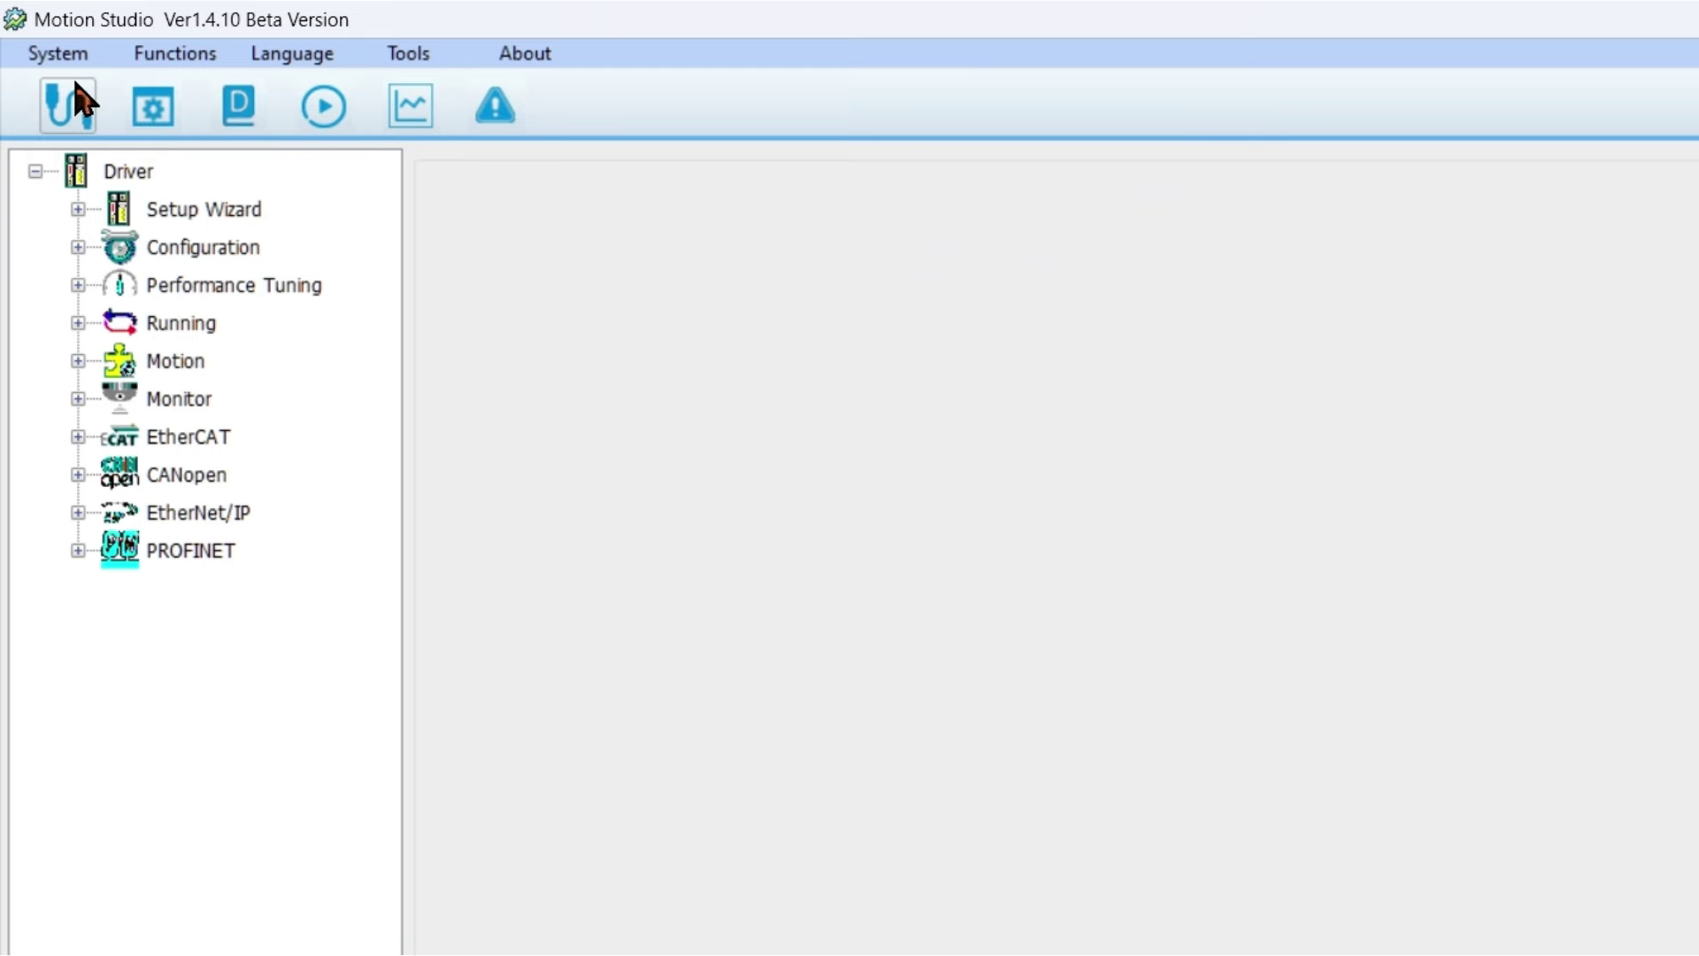
pyautogui.click(96, 119)
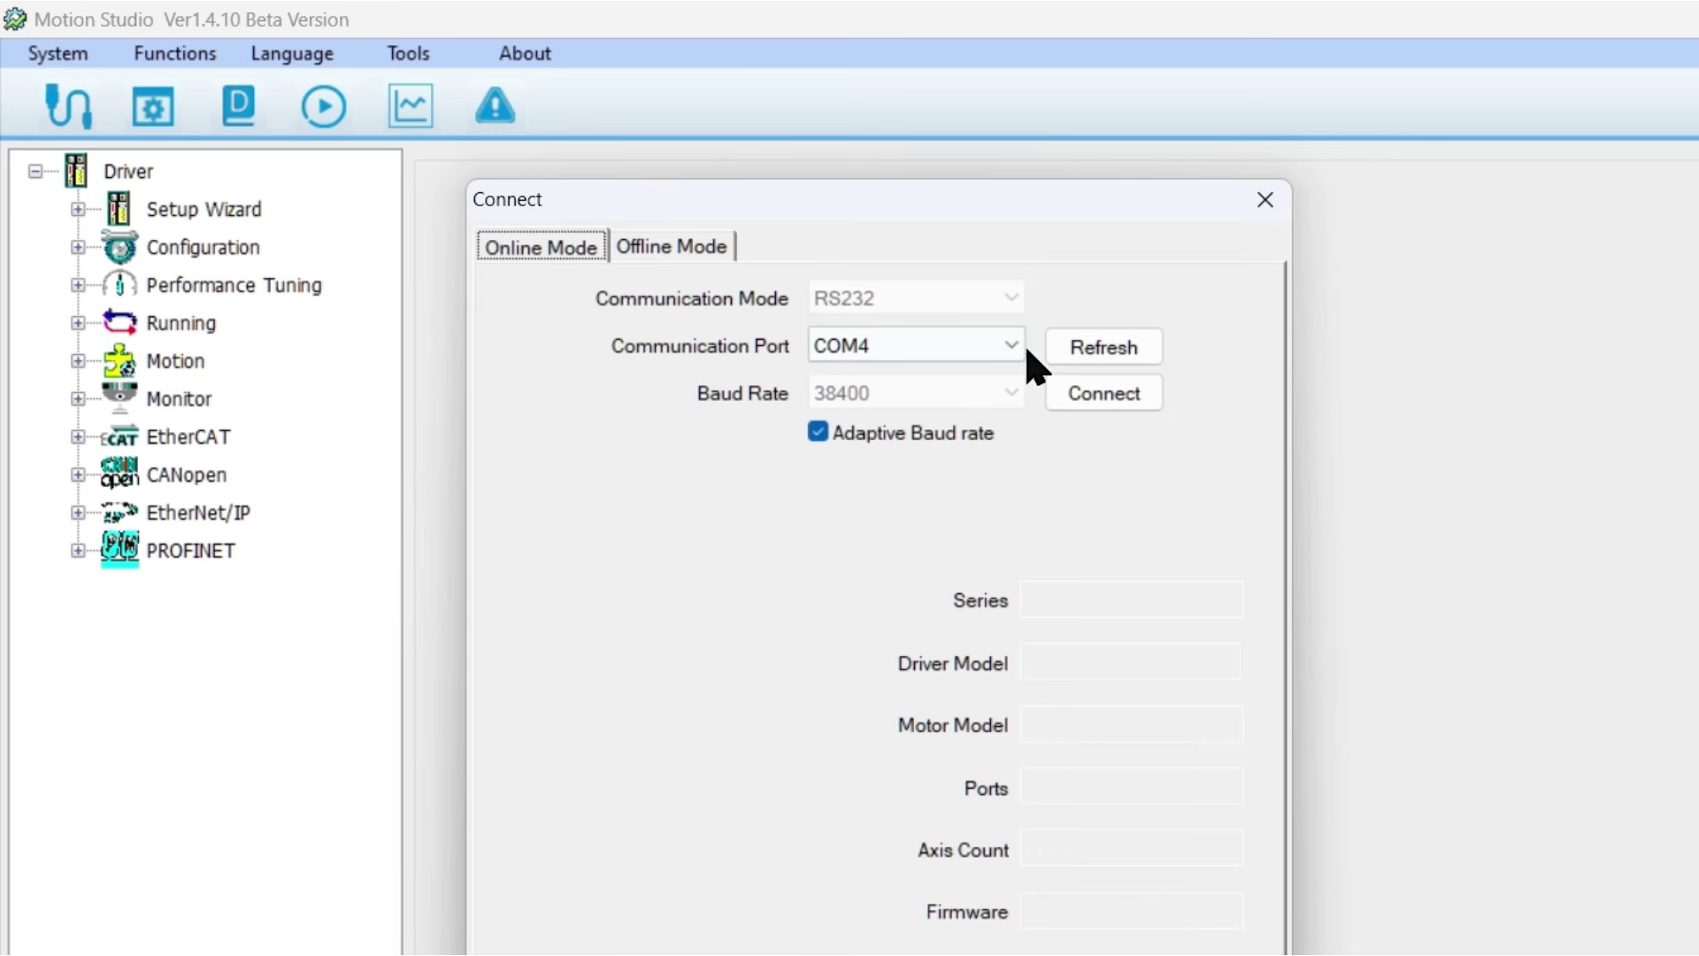
pyautogui.click(1090, 352)
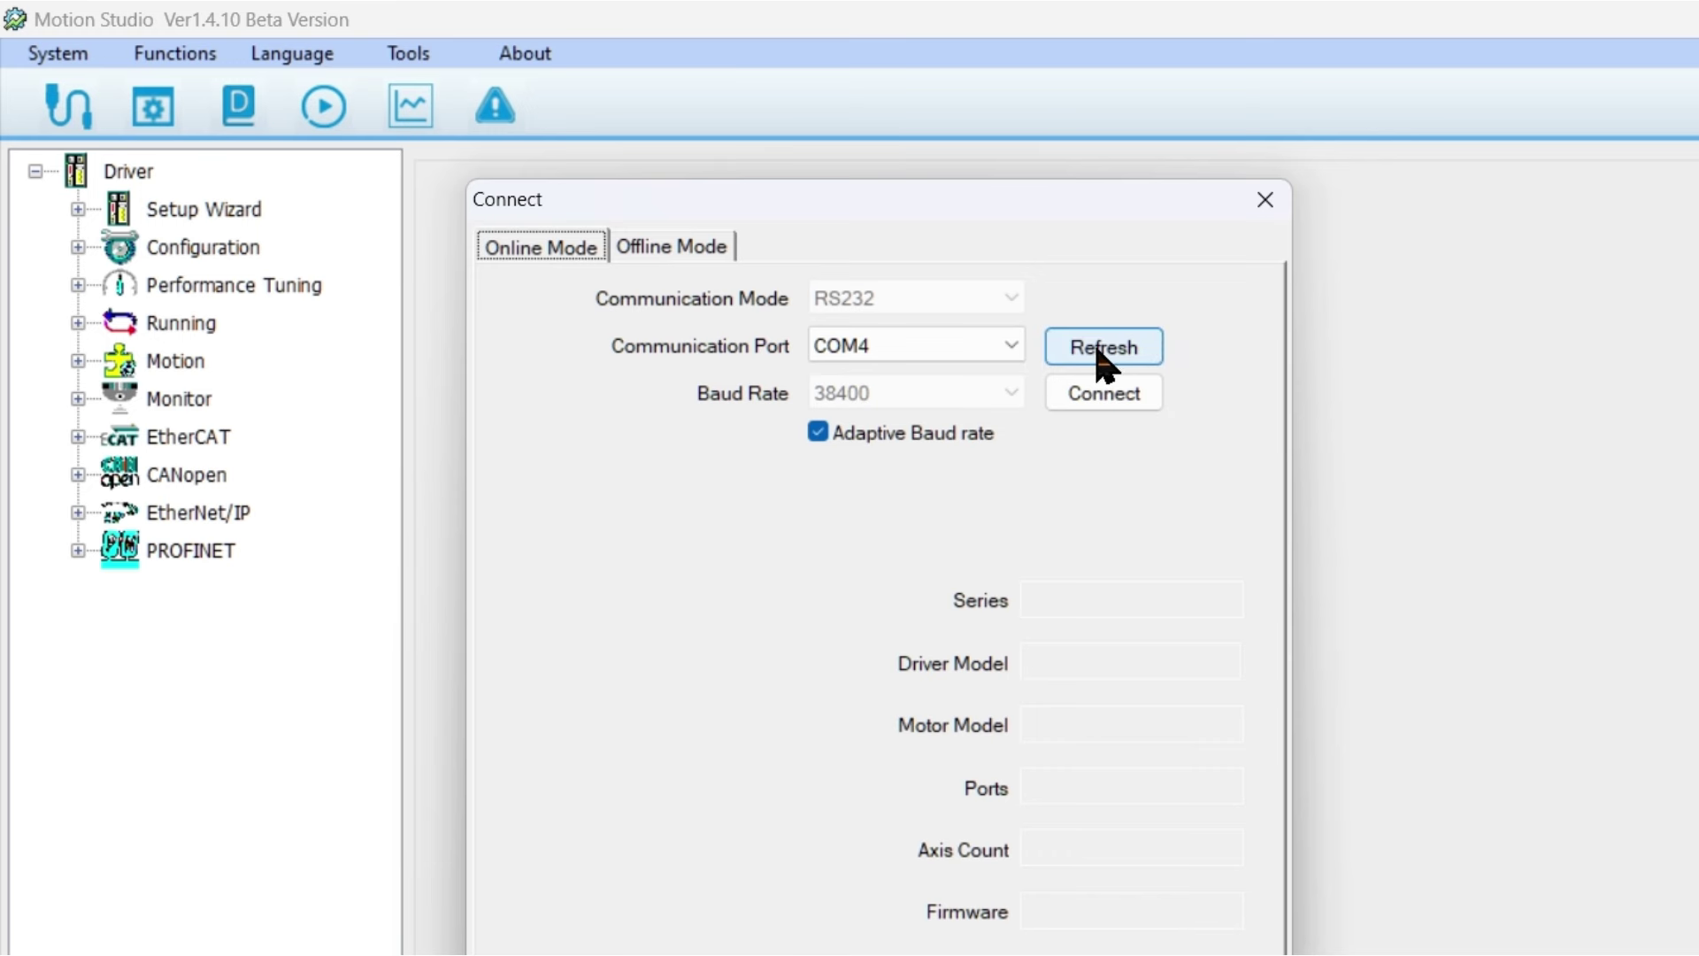
pyautogui.click(1109, 407)
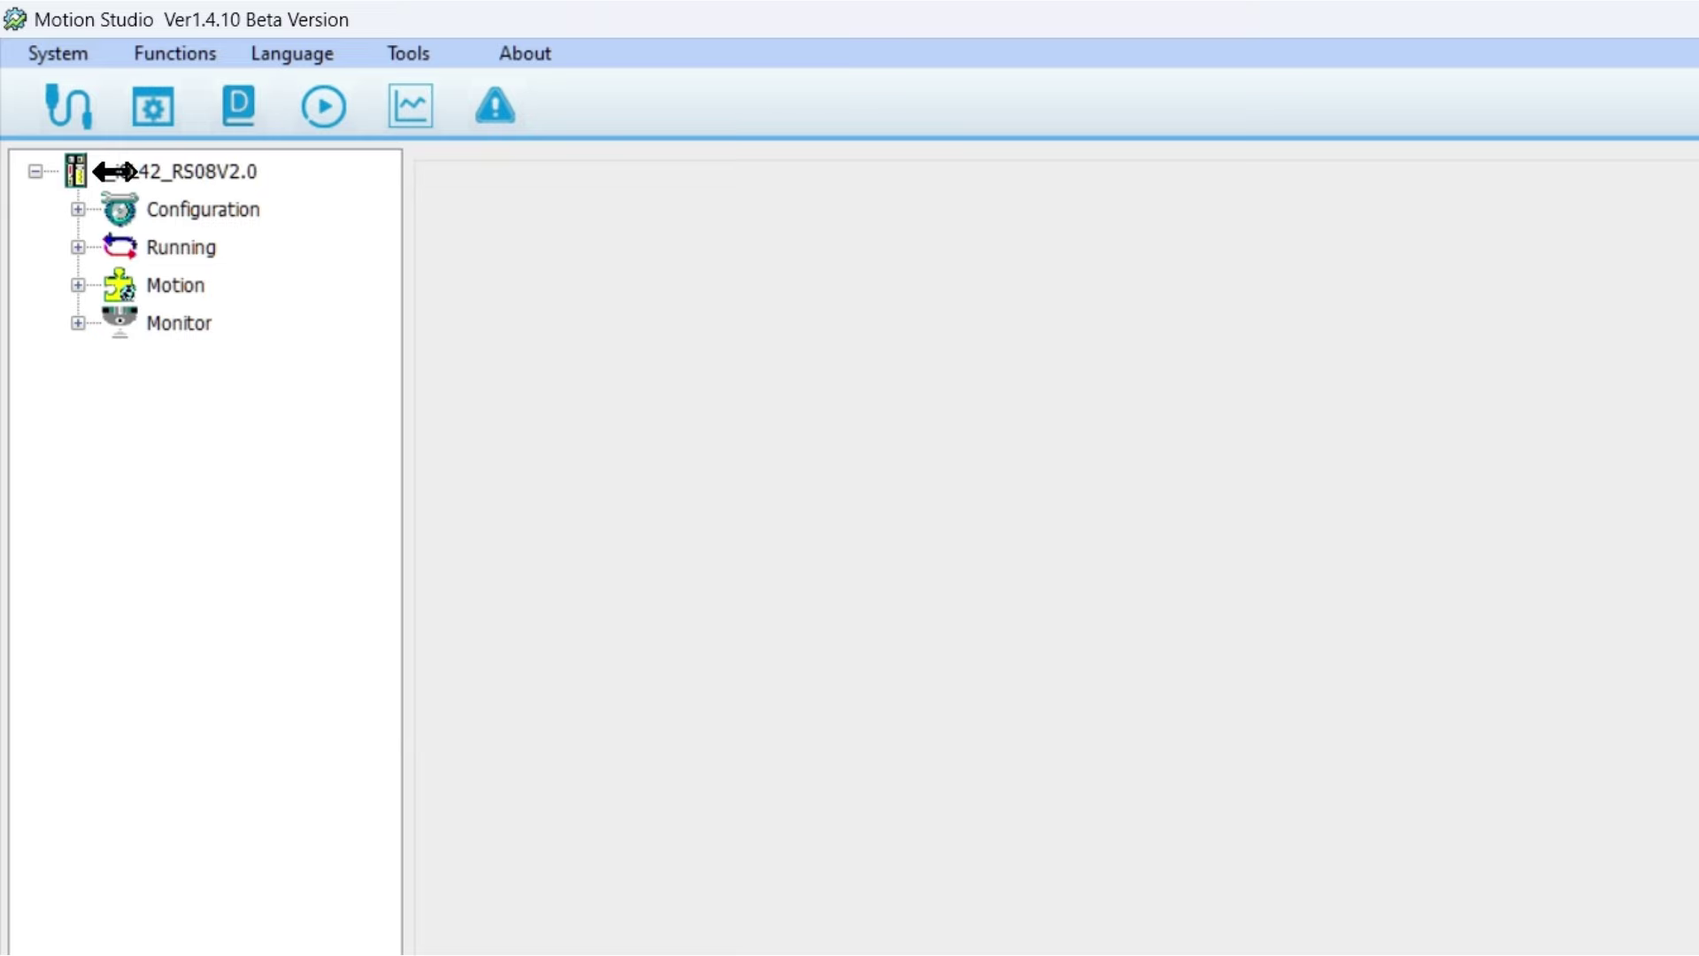
pyautogui.click(64, 111)
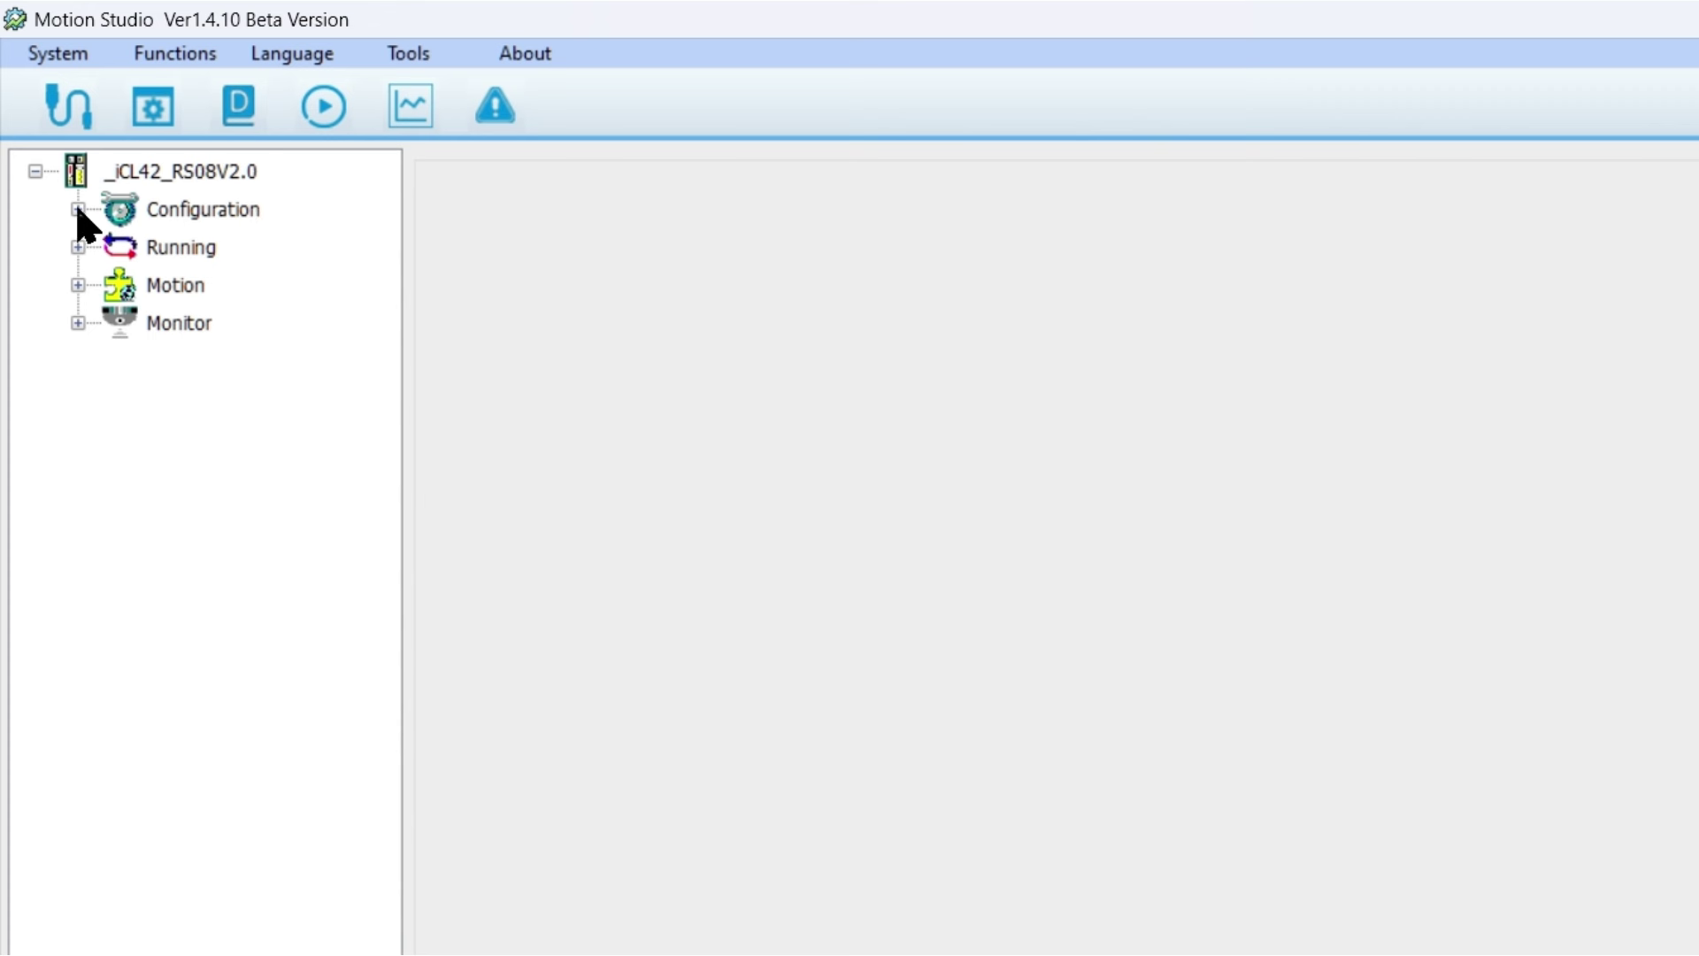
# Step: In the drive's I/O settings, assign input SI4 (PA4.05) to [28]Path 0--PR(ADD0) with normally closed polarity
pyautogui.click(78, 210)
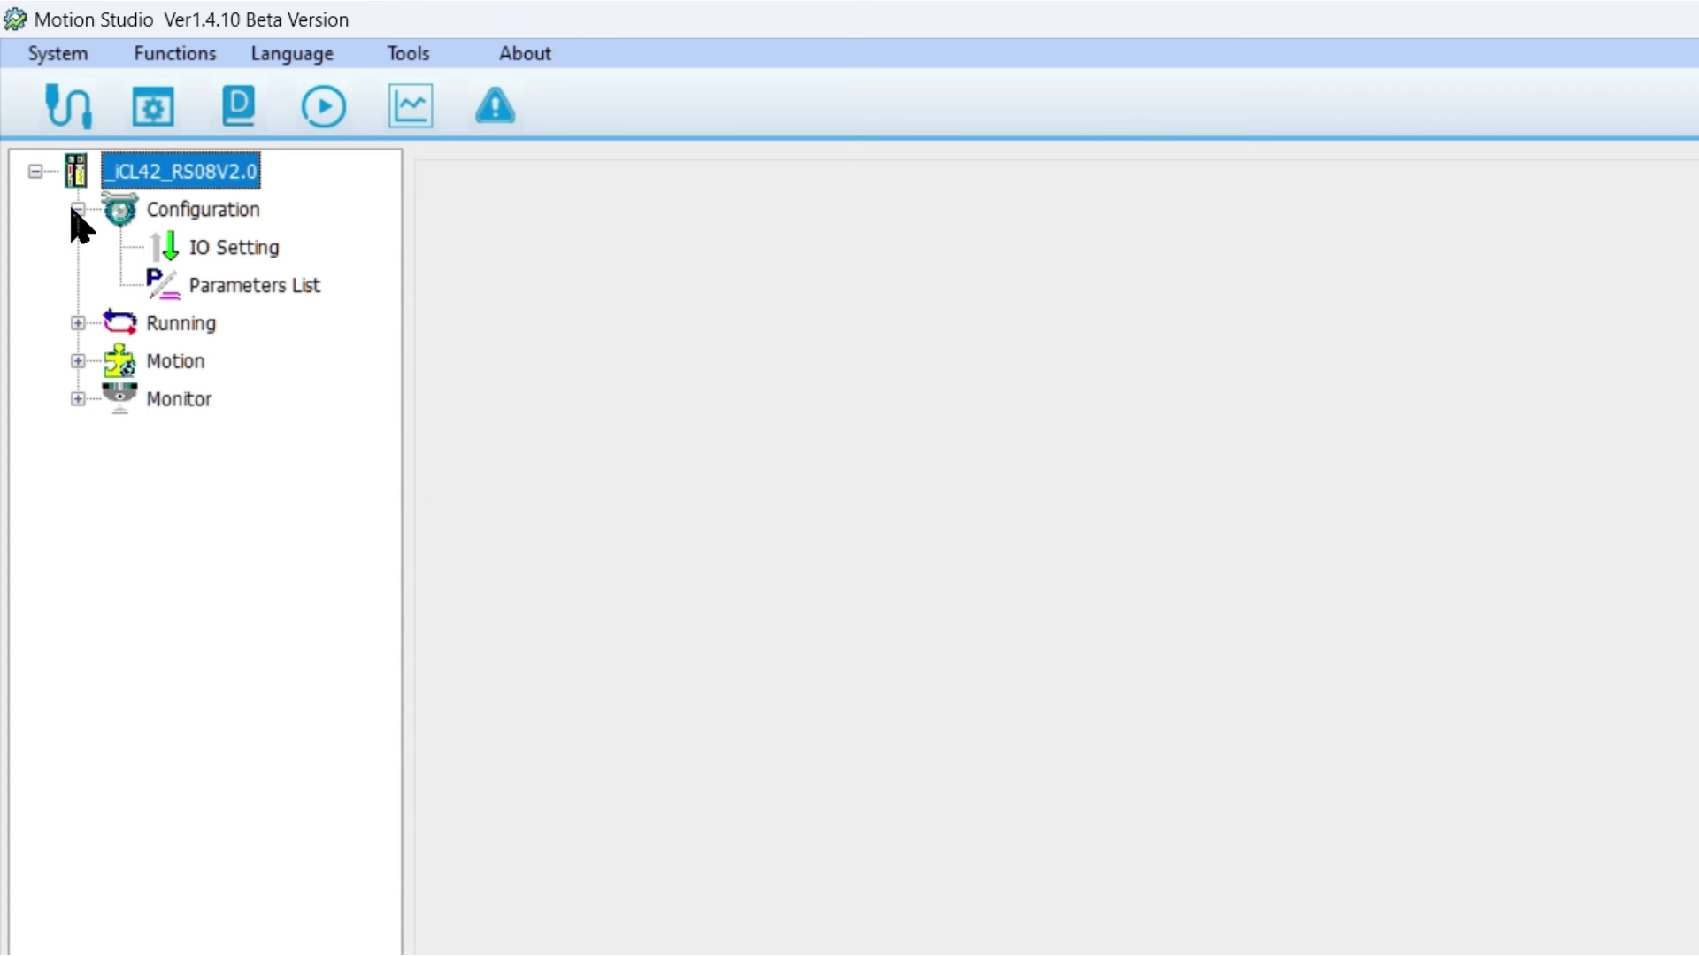
pyautogui.doubleClick(241, 250)
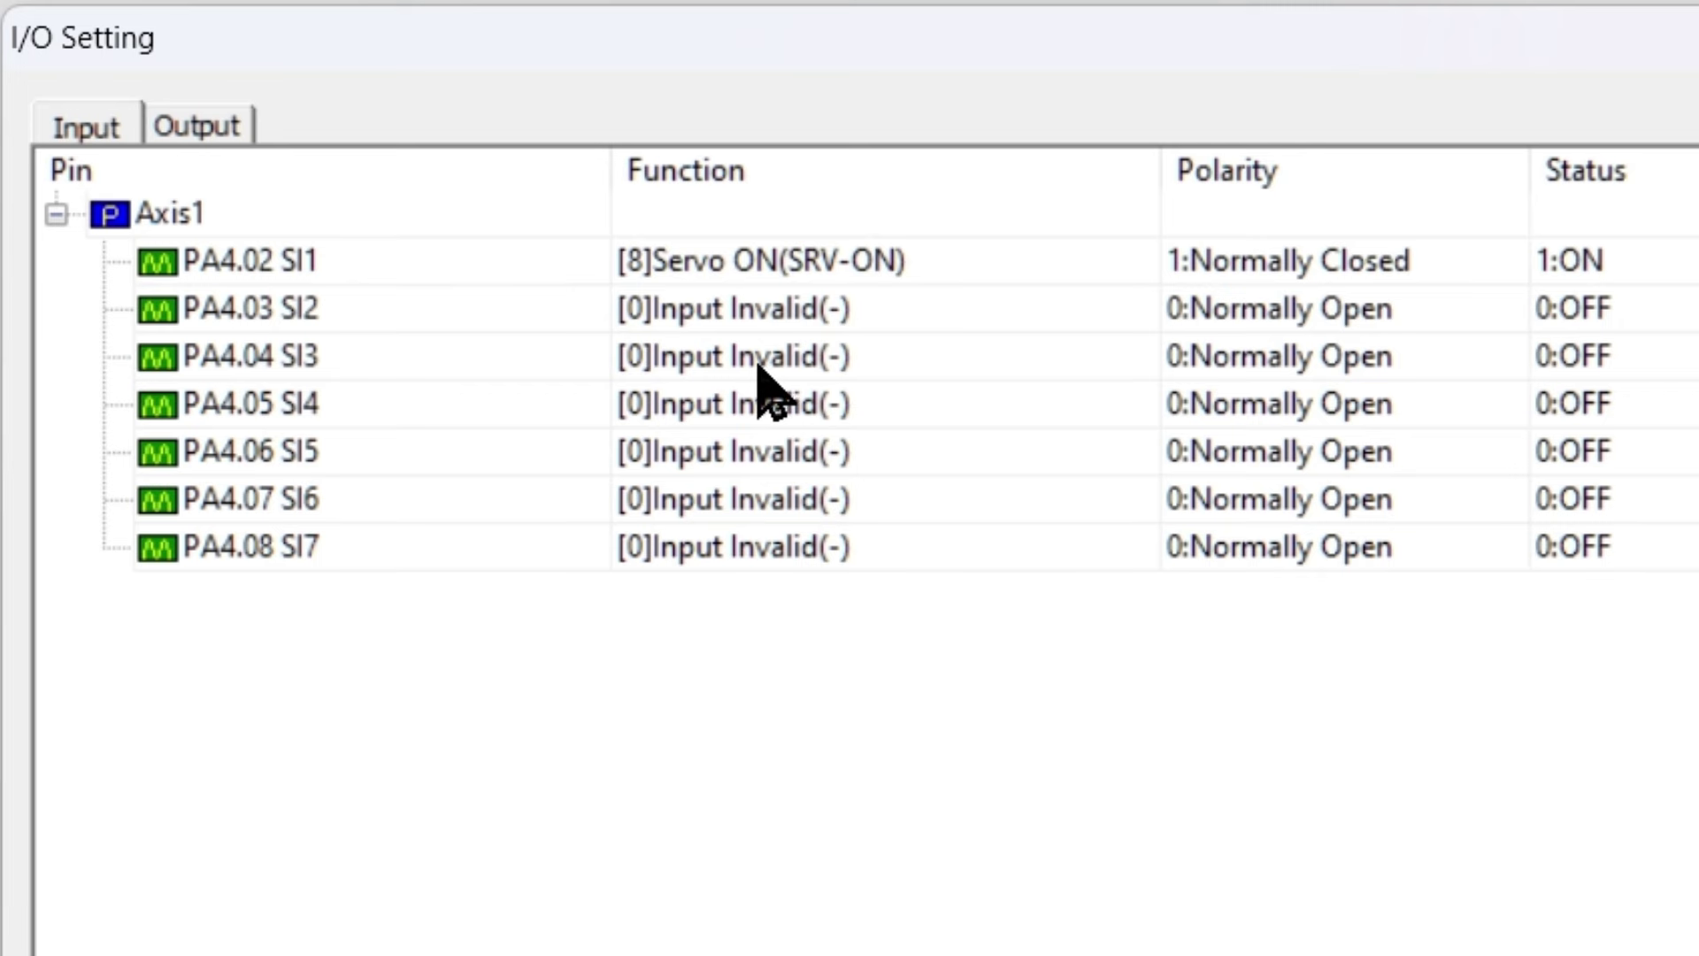
pyautogui.click(758, 407)
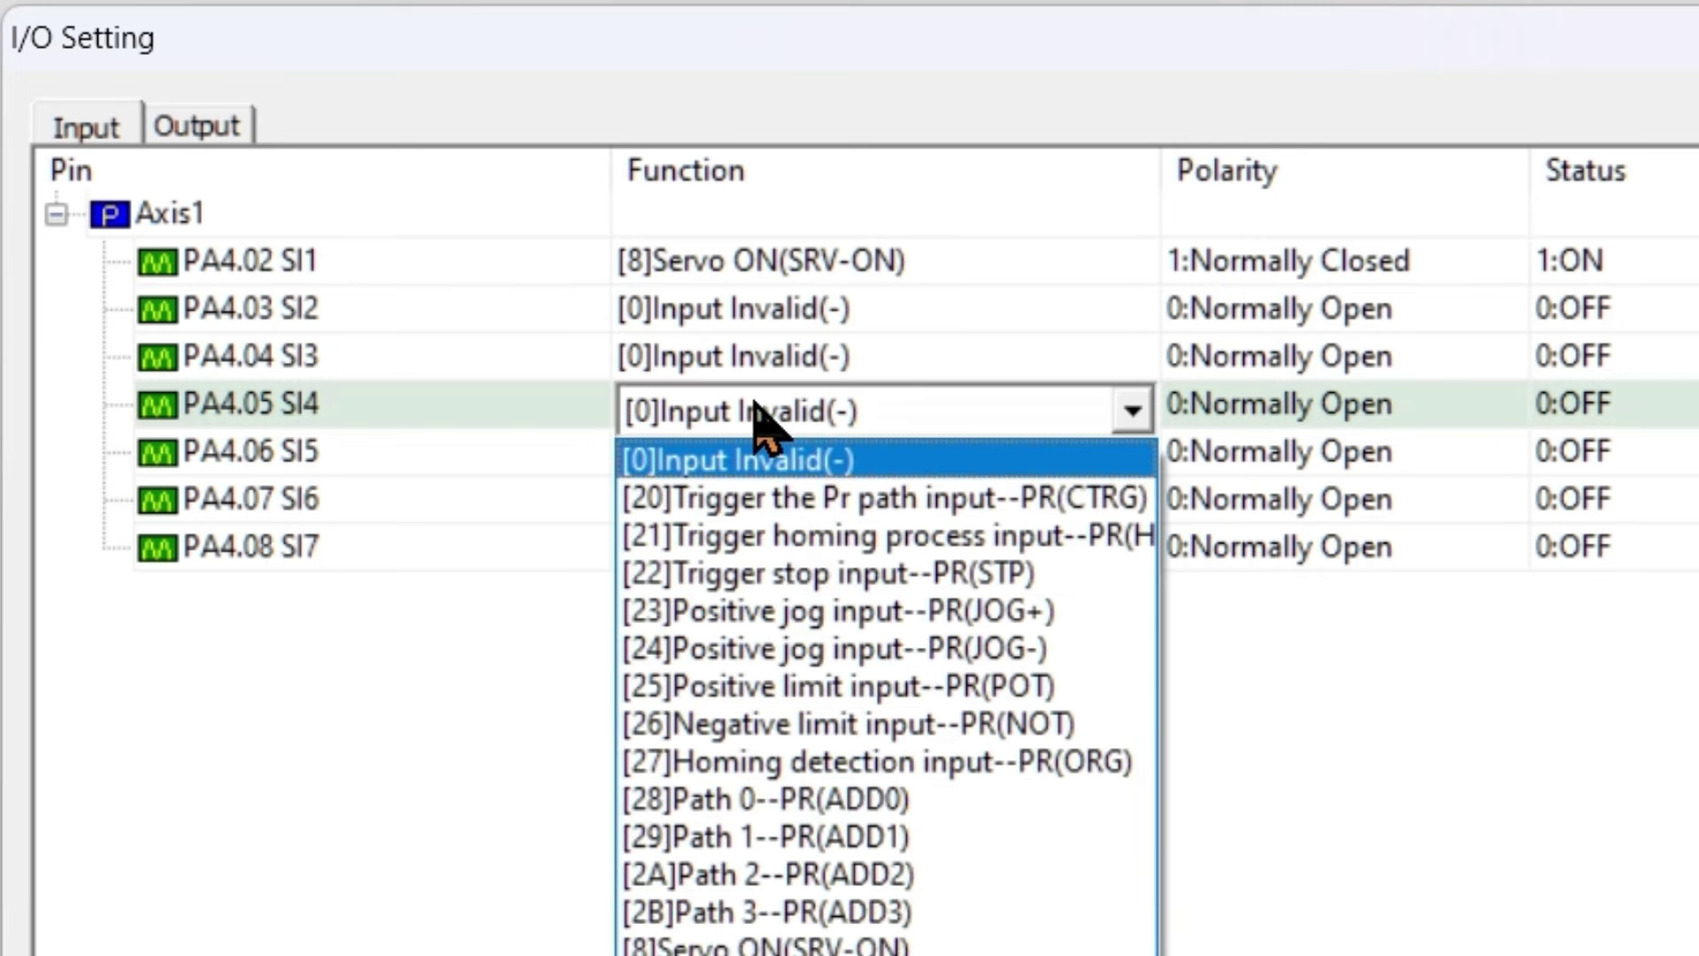
pyautogui.click(898, 796)
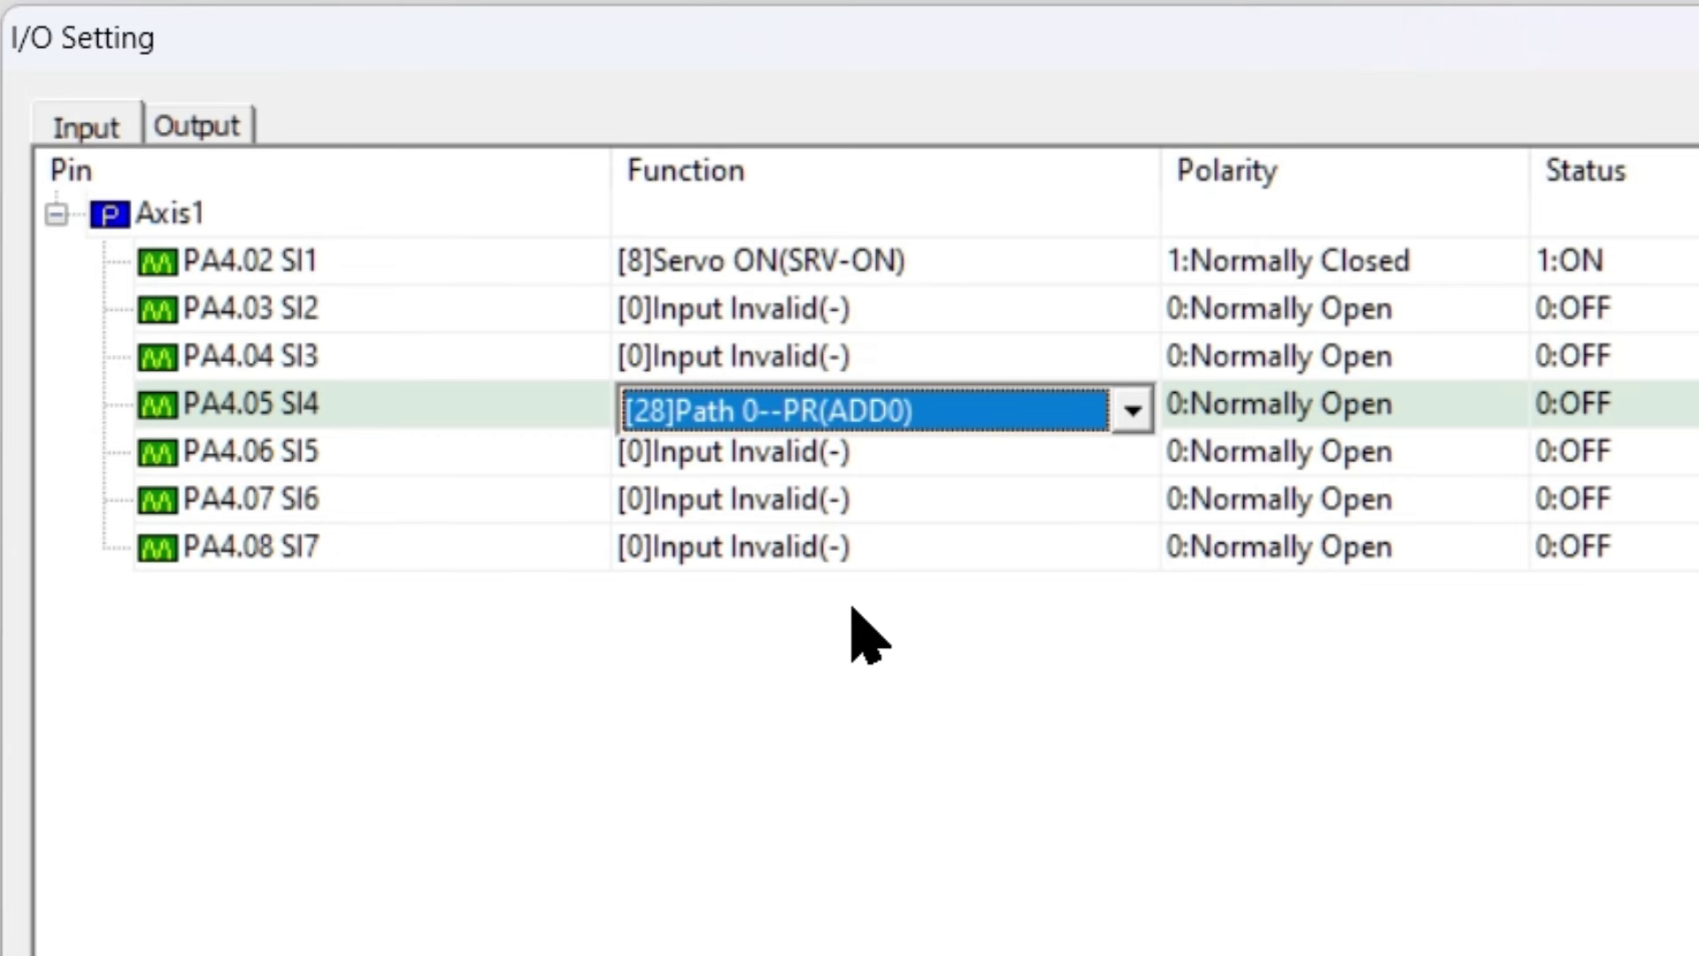
pyautogui.click(1041, 619)
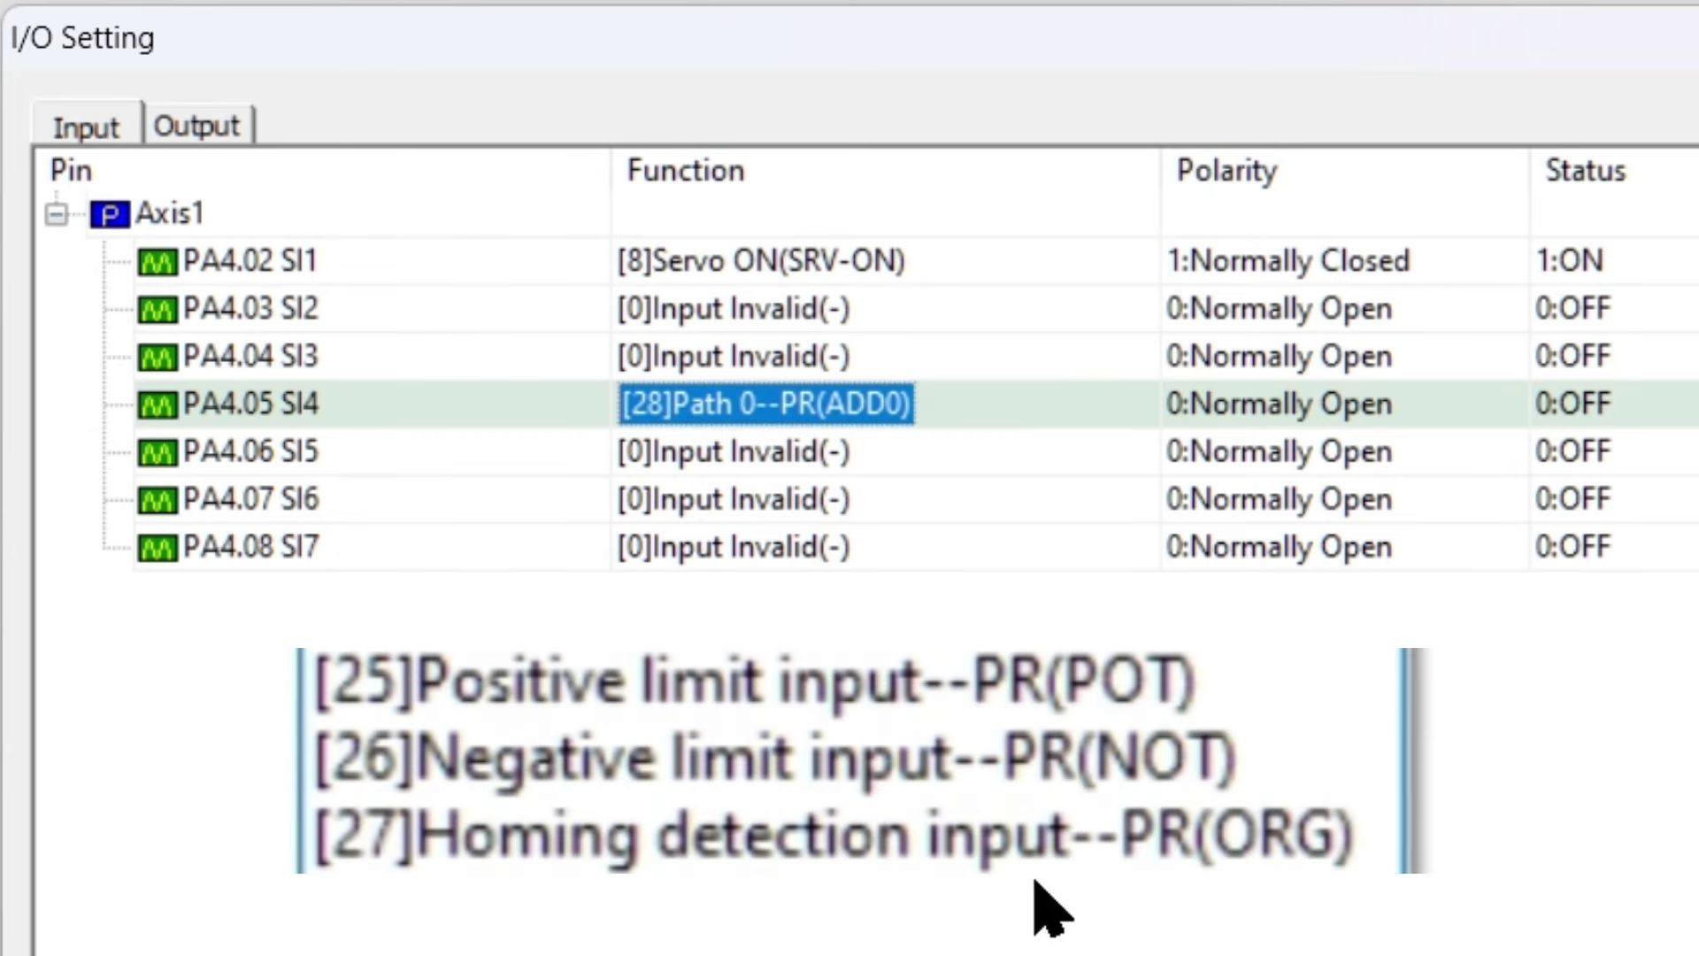
pyautogui.click(1248, 409)
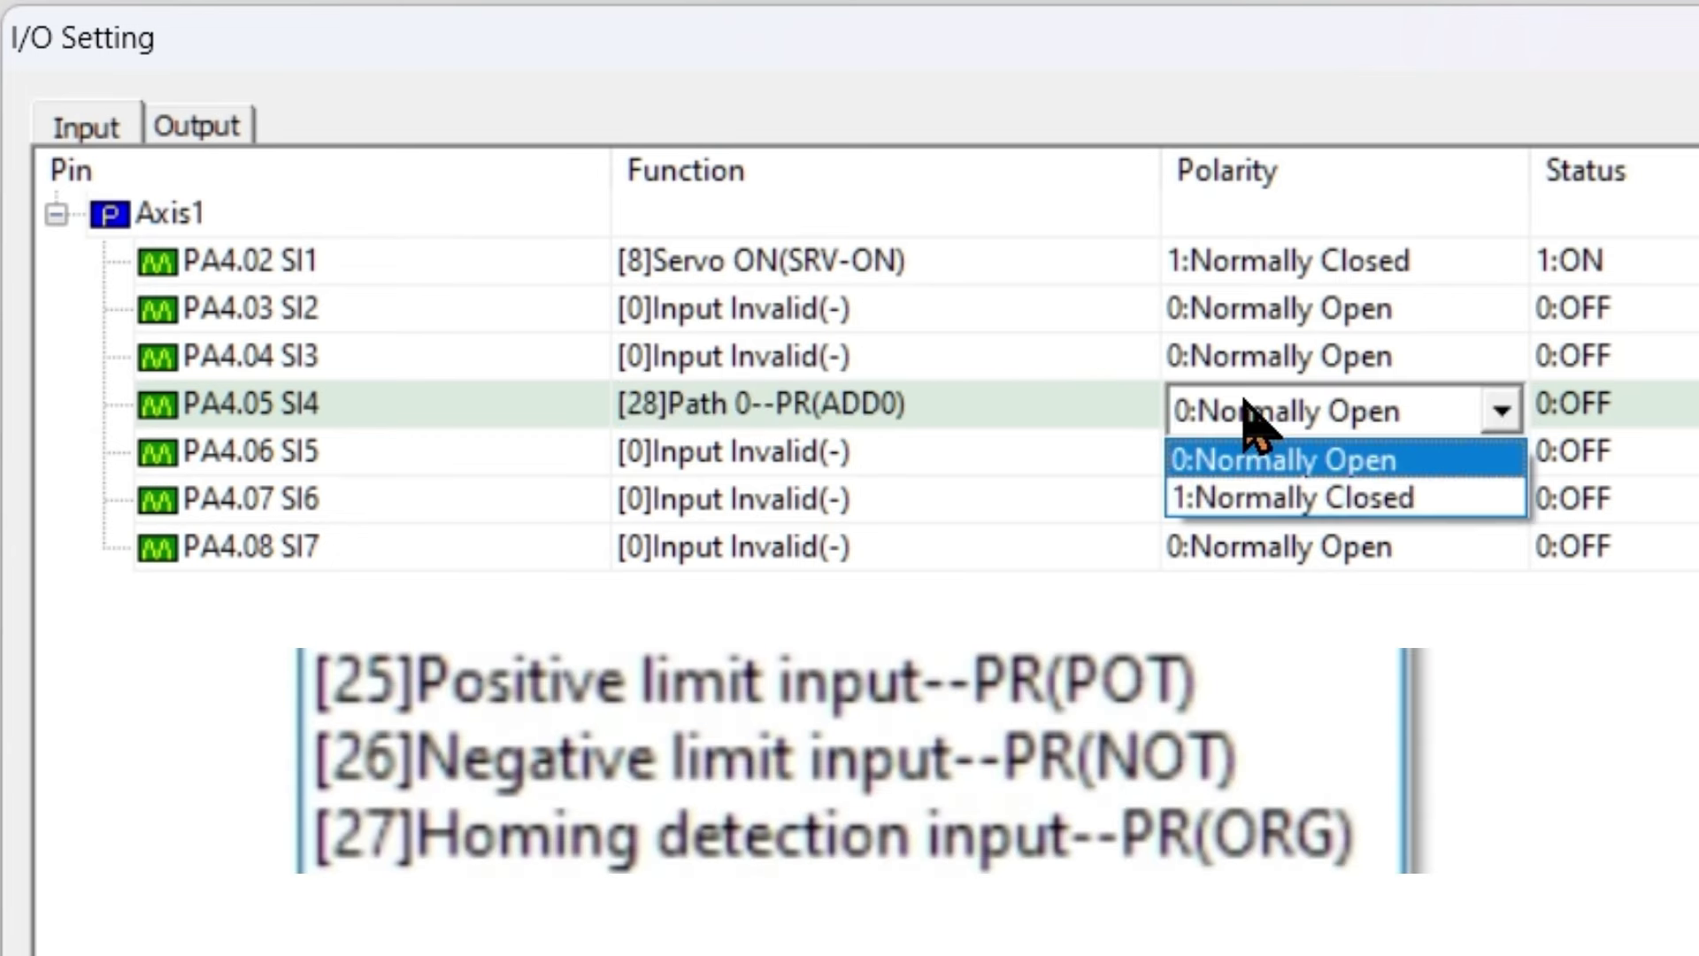
pyautogui.click(1267, 501)
pyautogui.click(1310, 644)
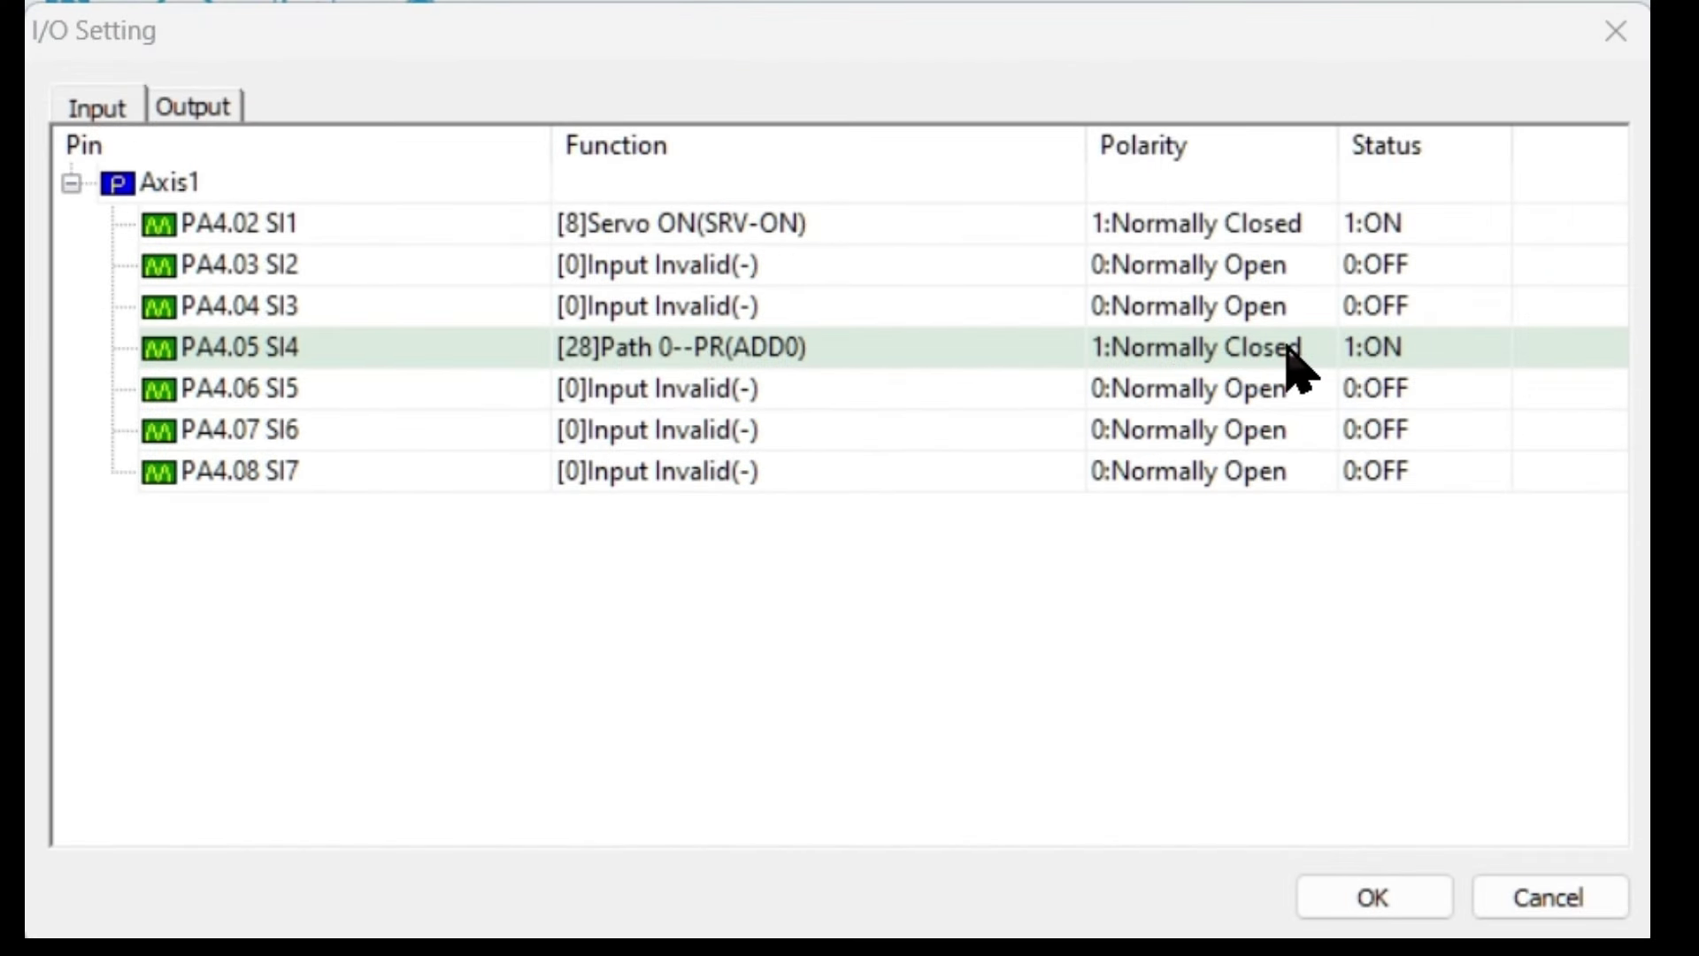
# Step: Download the I/O configuration to the drive and save it permanently
pyautogui.click(1409, 910)
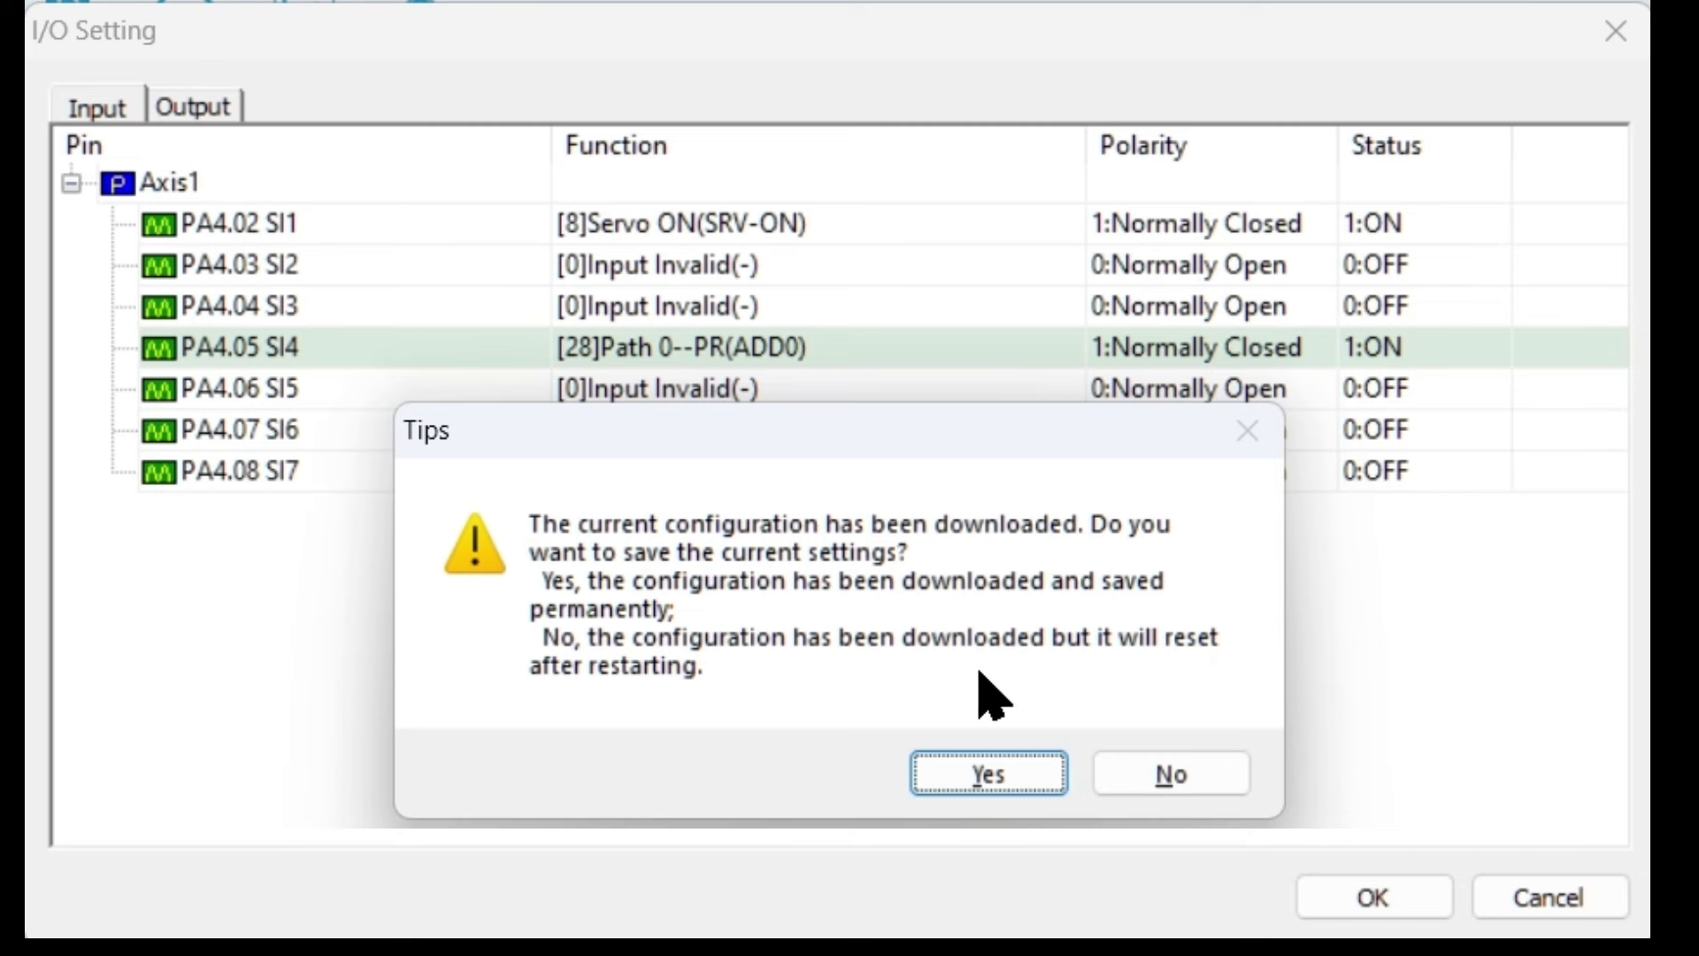
pyautogui.click(1005, 789)
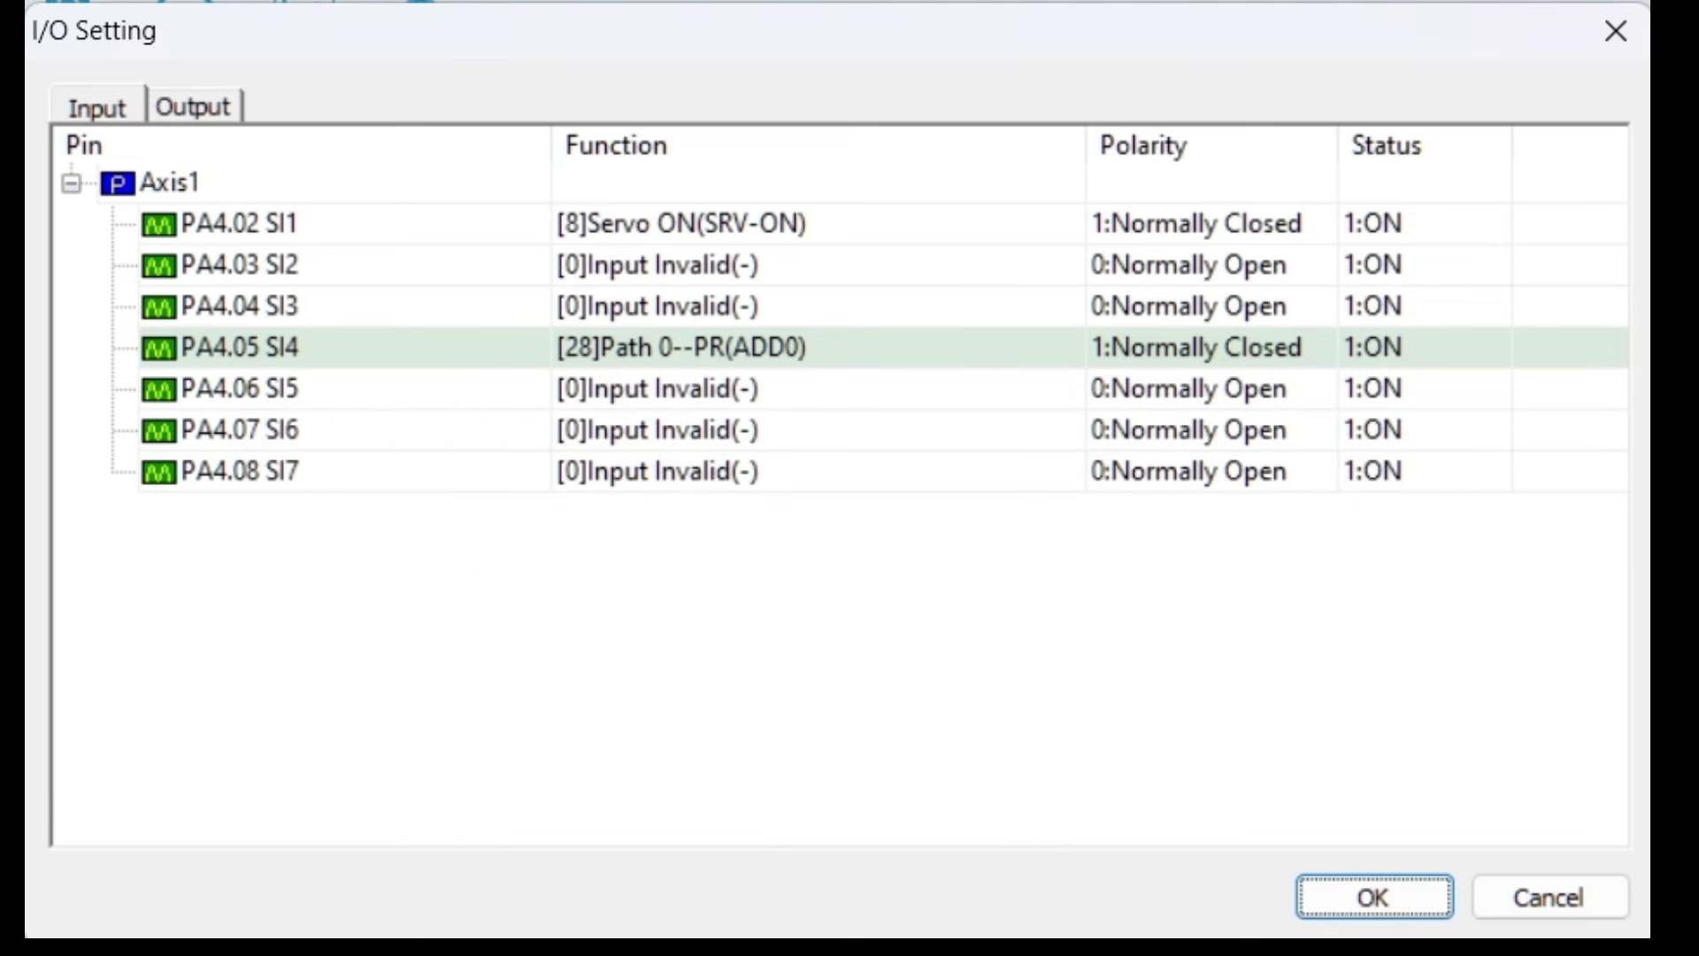
pyautogui.click(1351, 901)
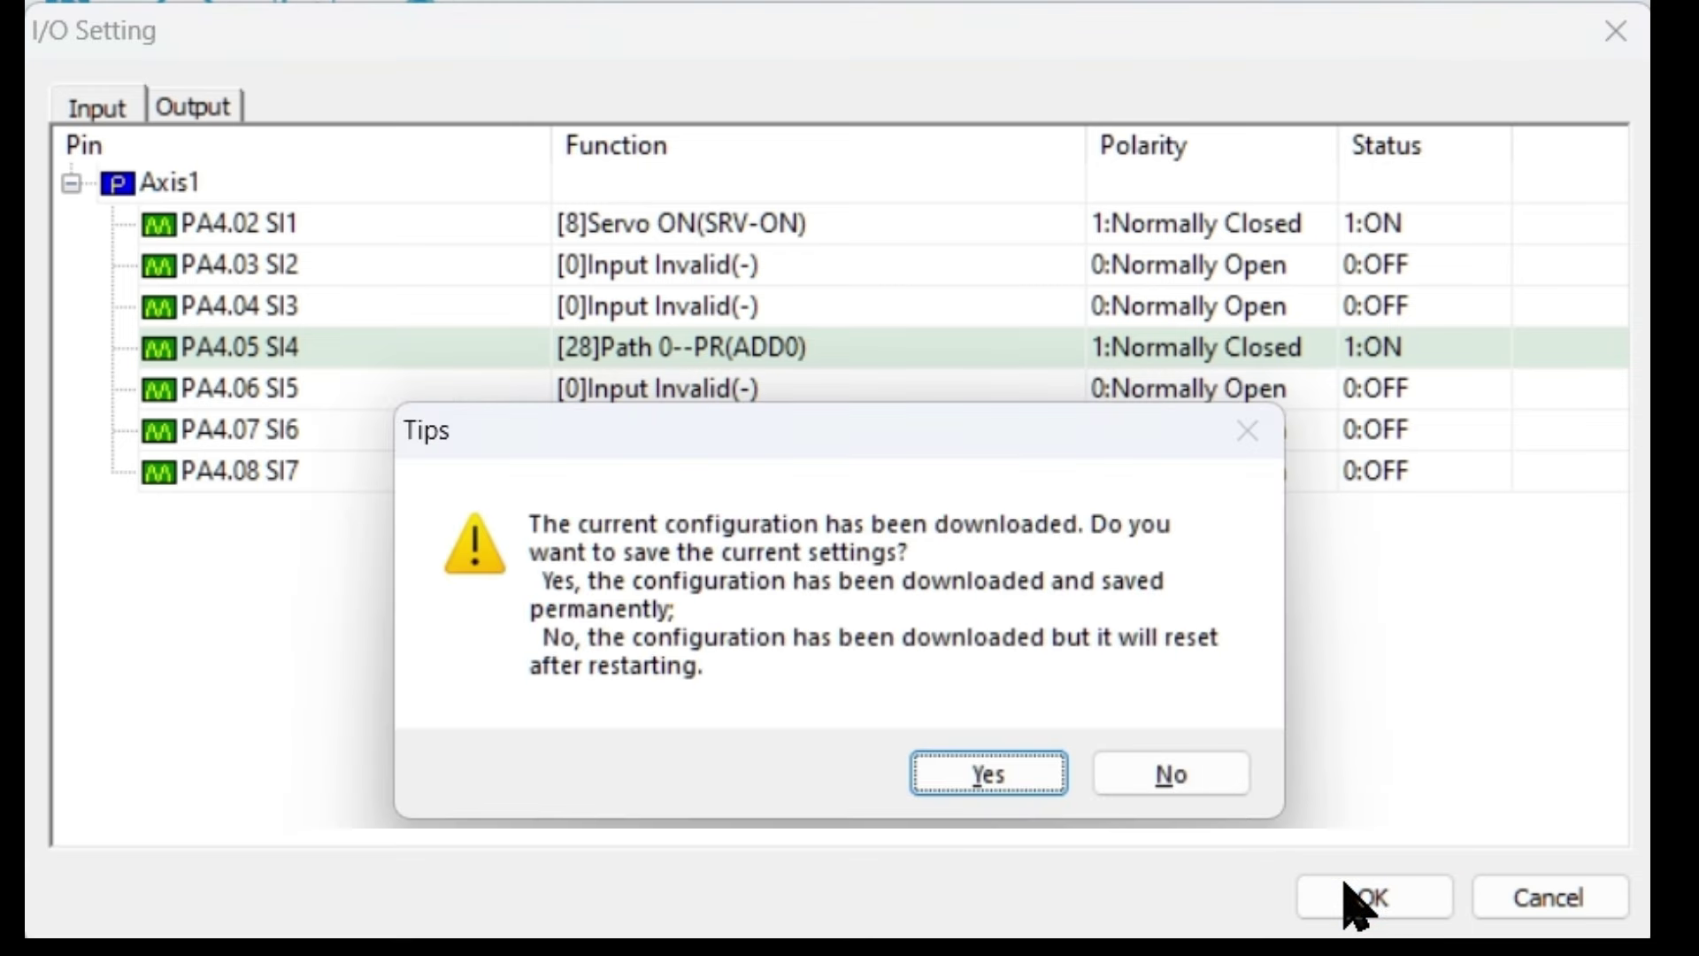
pyautogui.click(984, 780)
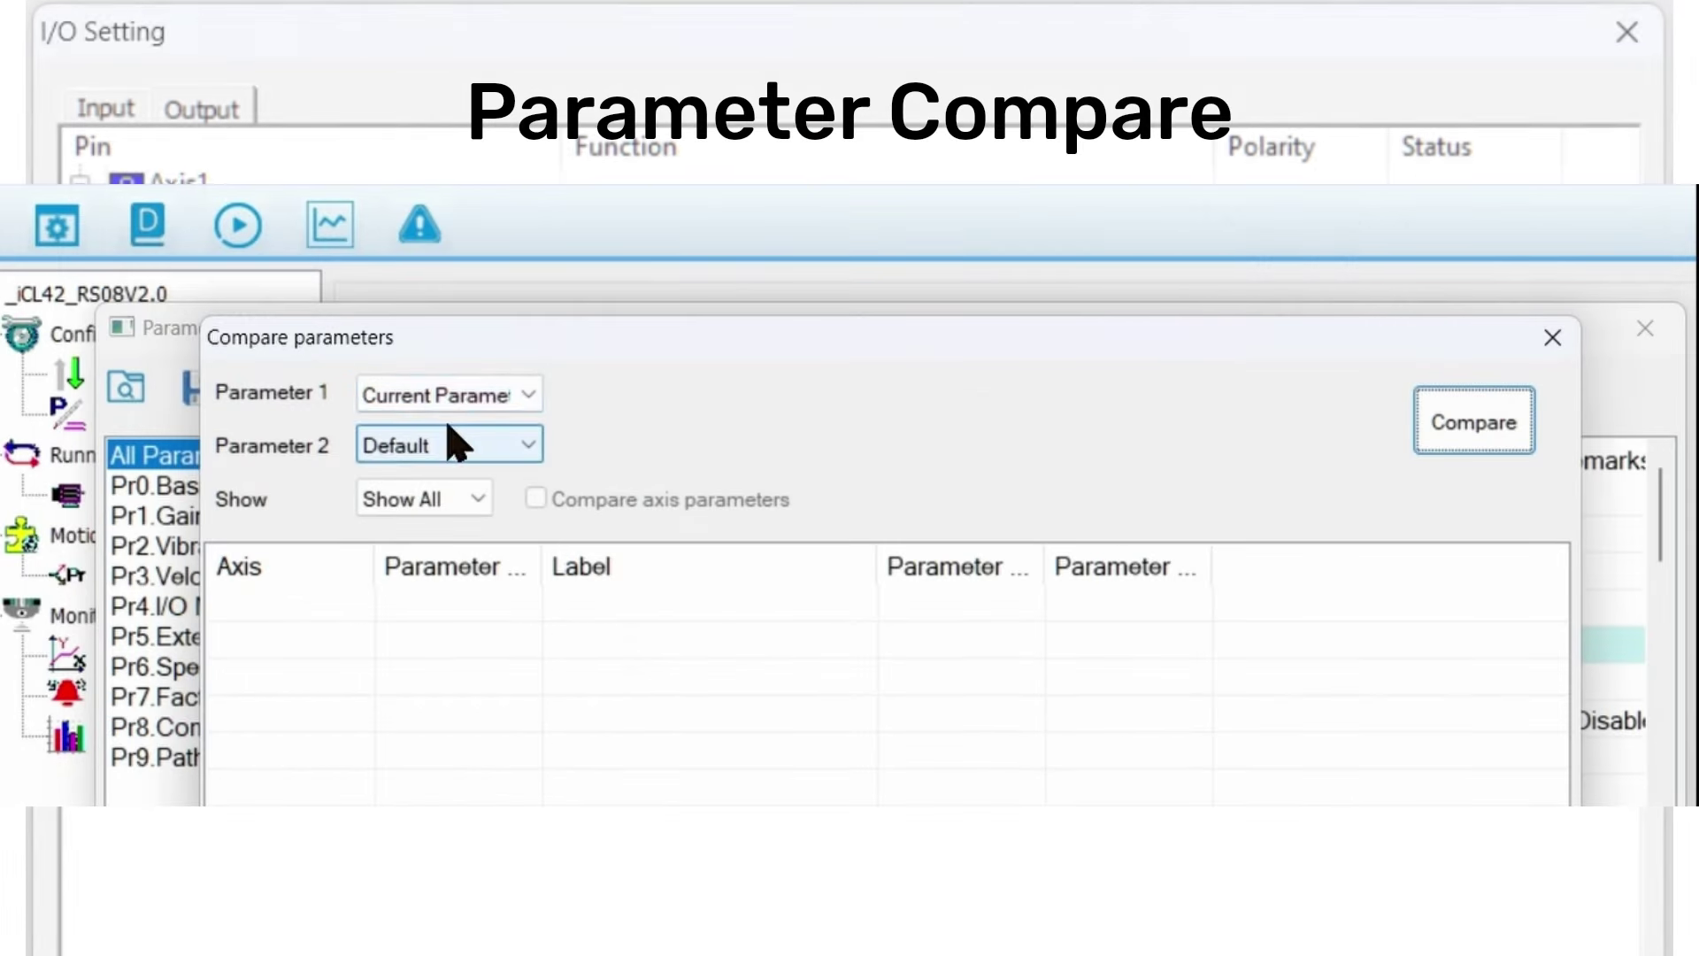
# Step: Compare the drive's current parameters with the parameter file iCLStepper_fresh.lsr and choose which results to show
pyautogui.click(526, 395)
pyautogui.click(516, 401)
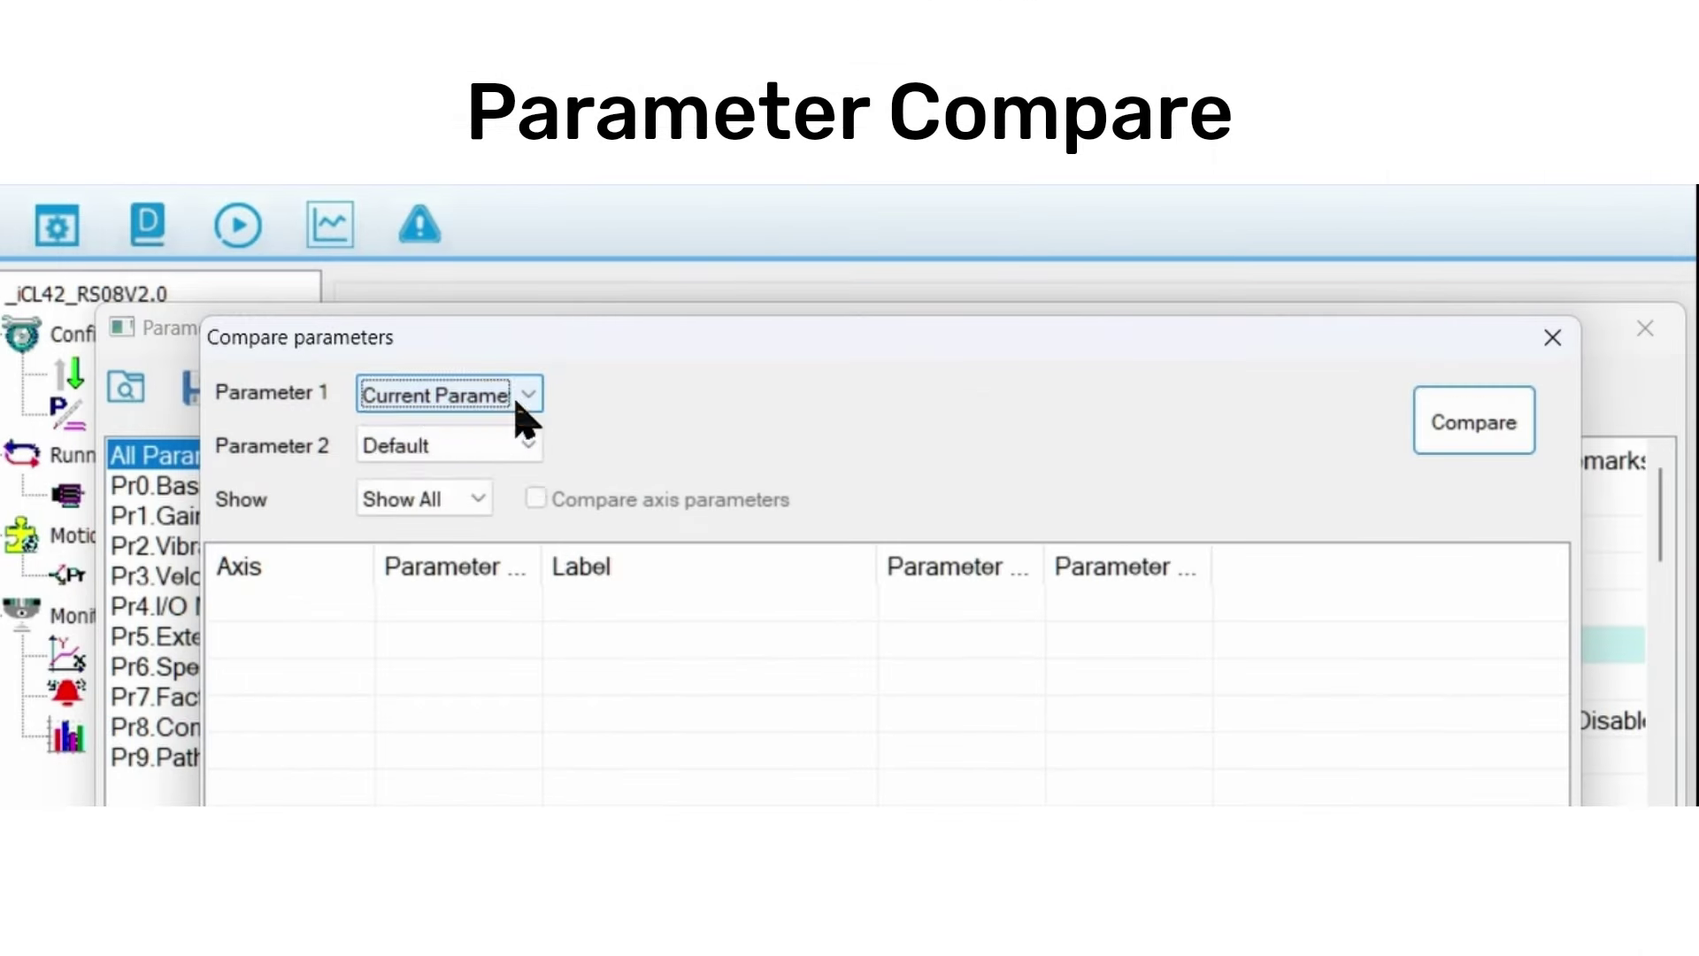
pyautogui.click(525, 445)
pyautogui.click(487, 529)
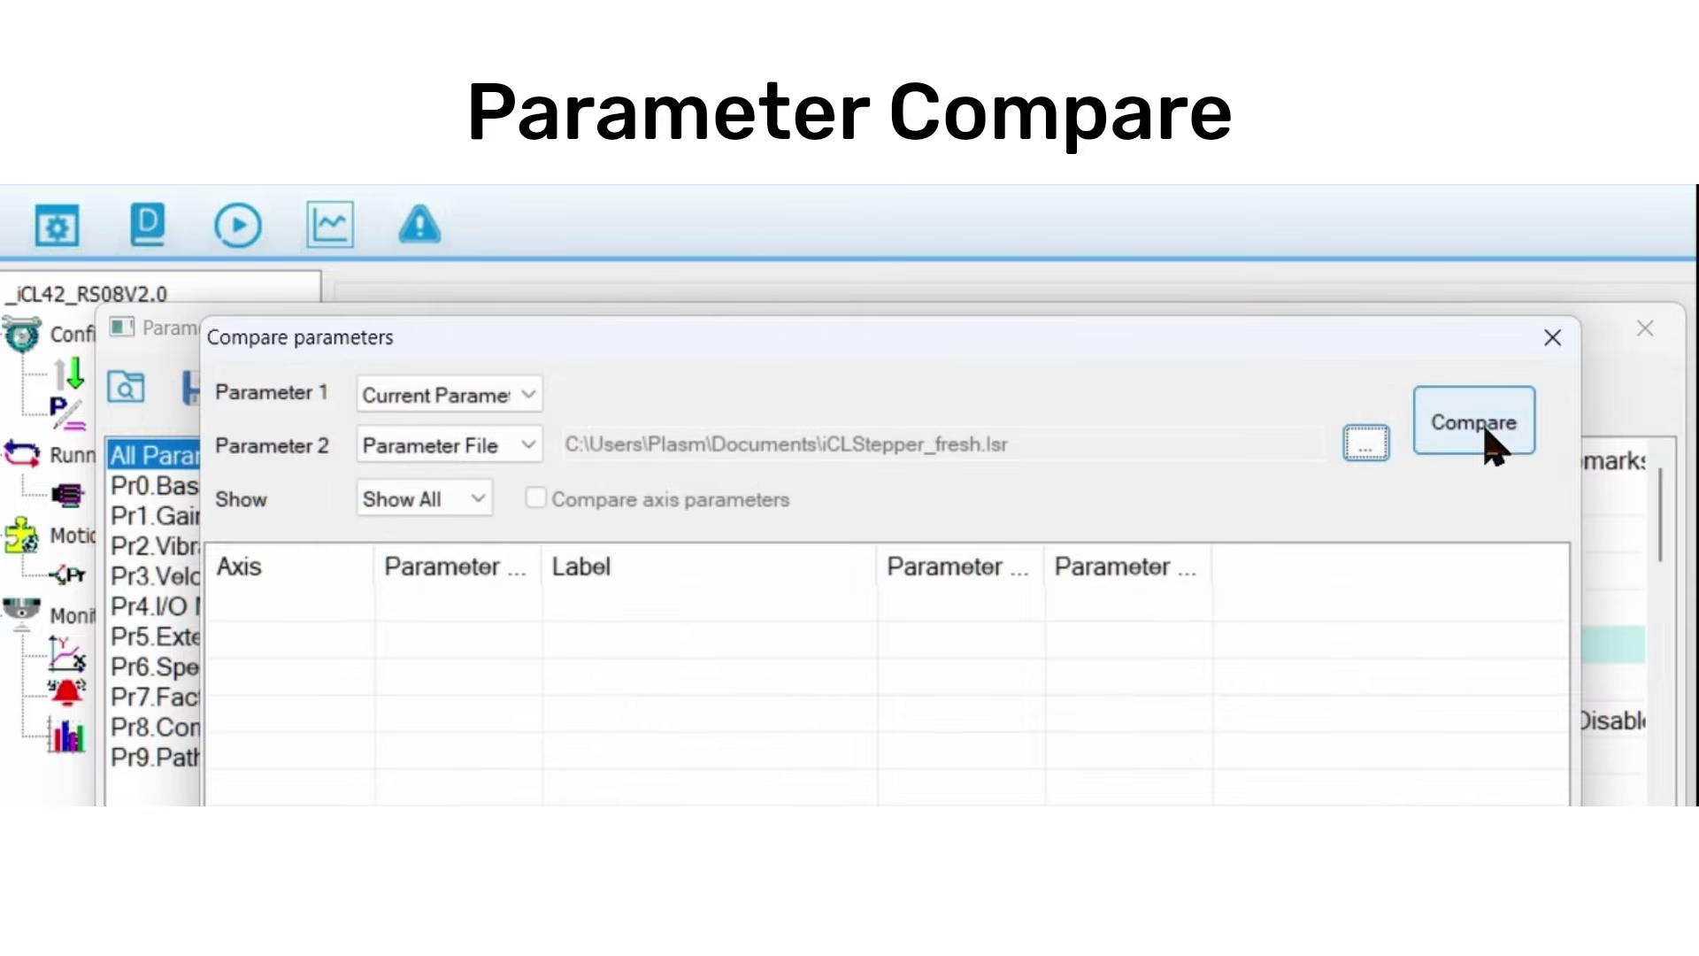
pyautogui.click(1490, 443)
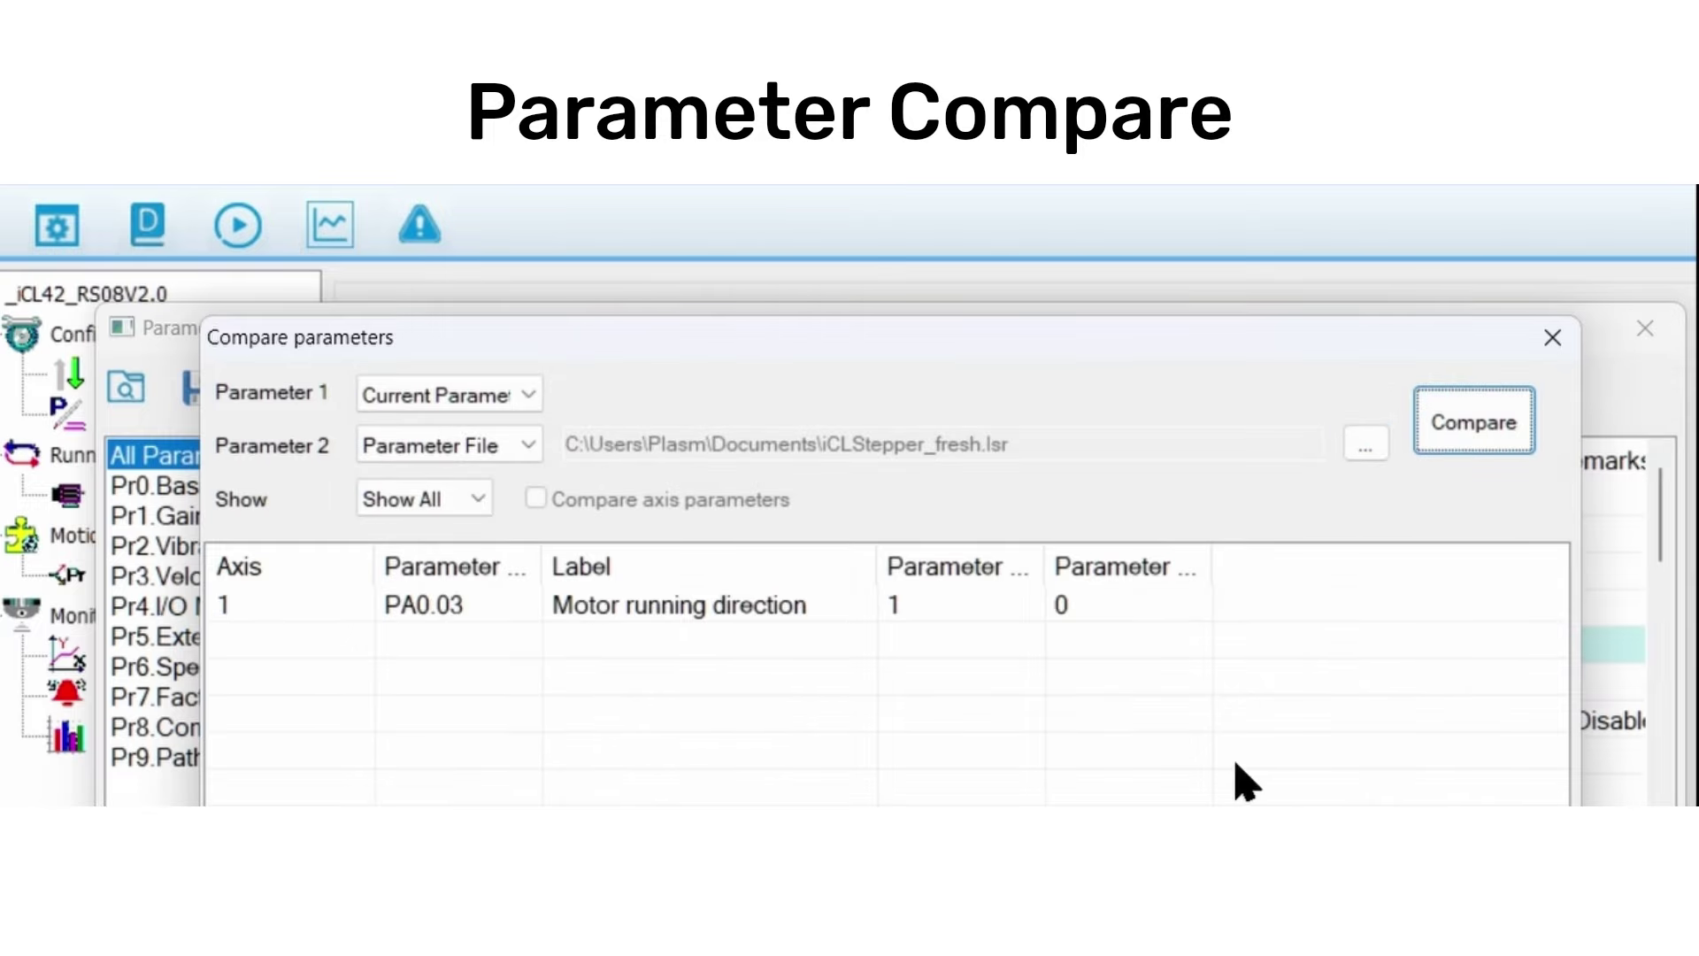
pyautogui.click(478, 500)
pyautogui.click(469, 527)
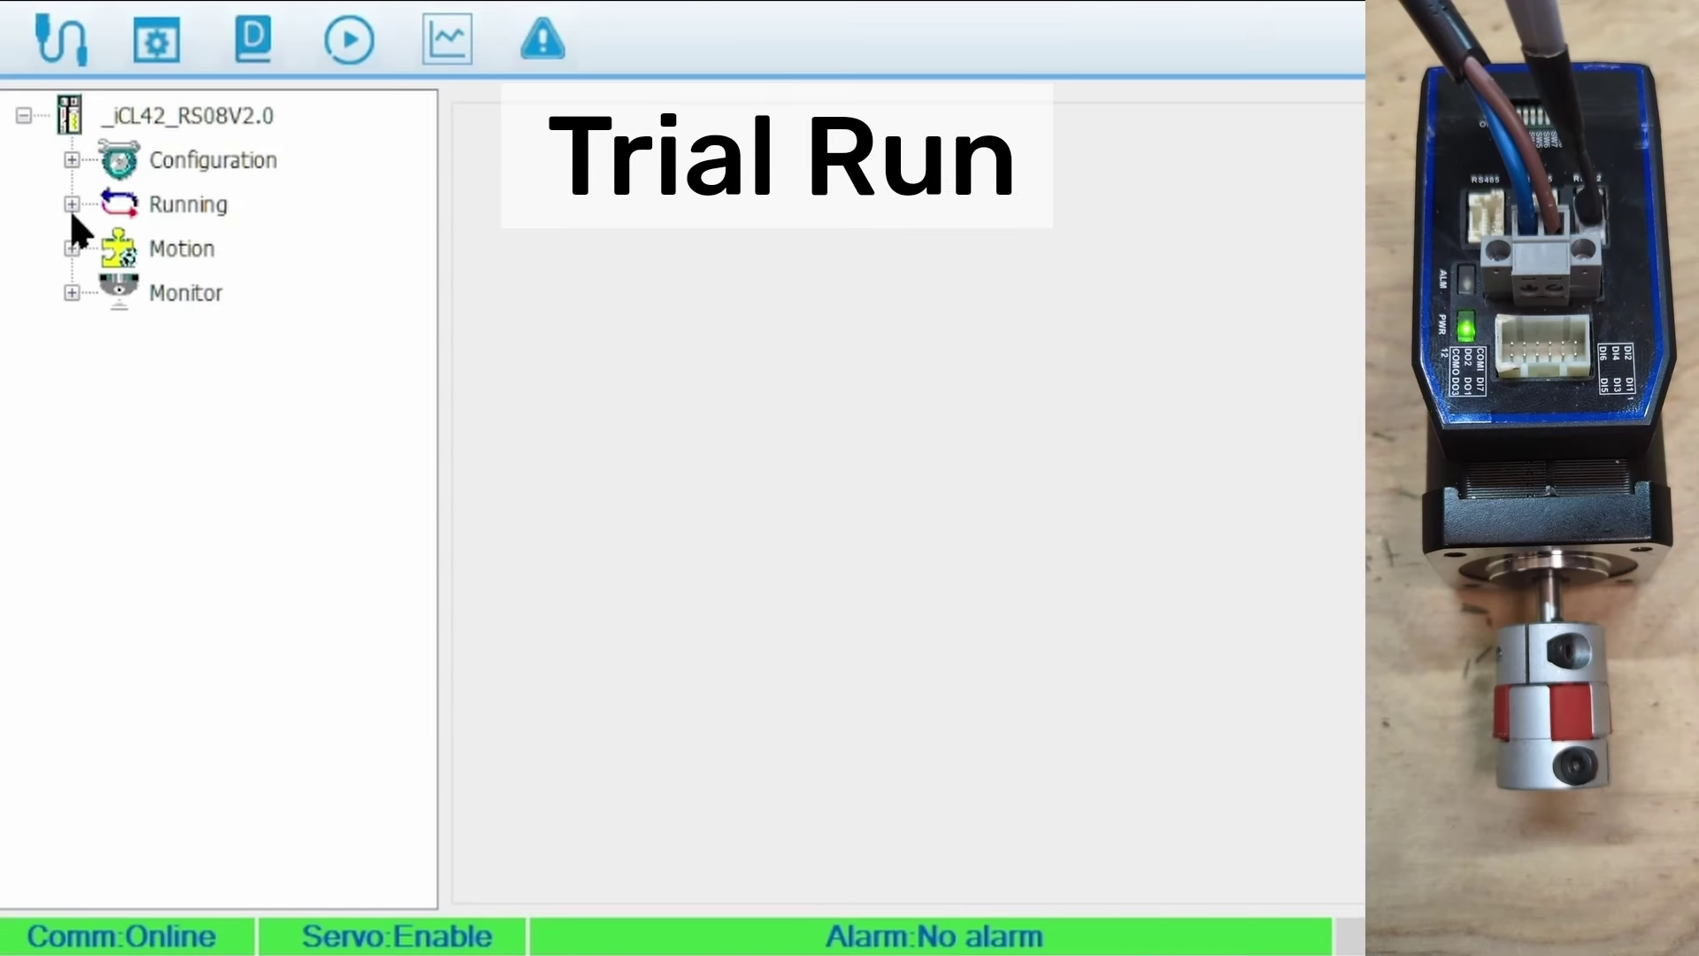
# Step: Open the Trial Run window for the drive and enable the servo
pyautogui.click(72, 204)
pyautogui.click(256, 248)
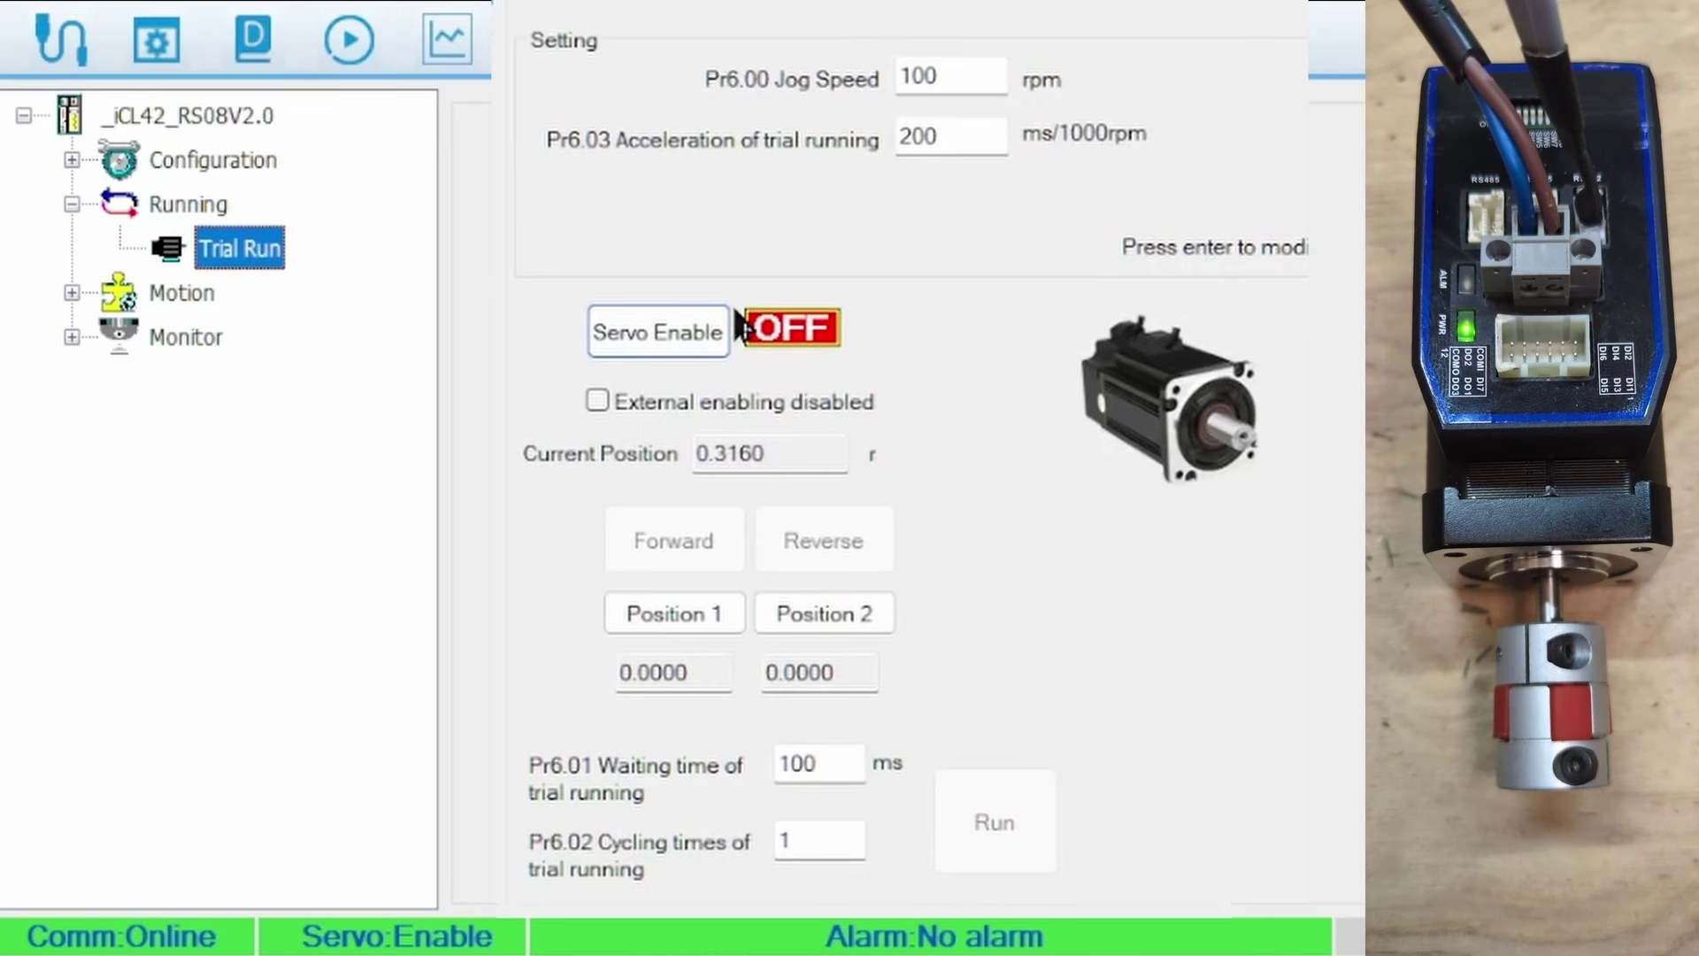
pyautogui.click(639, 340)
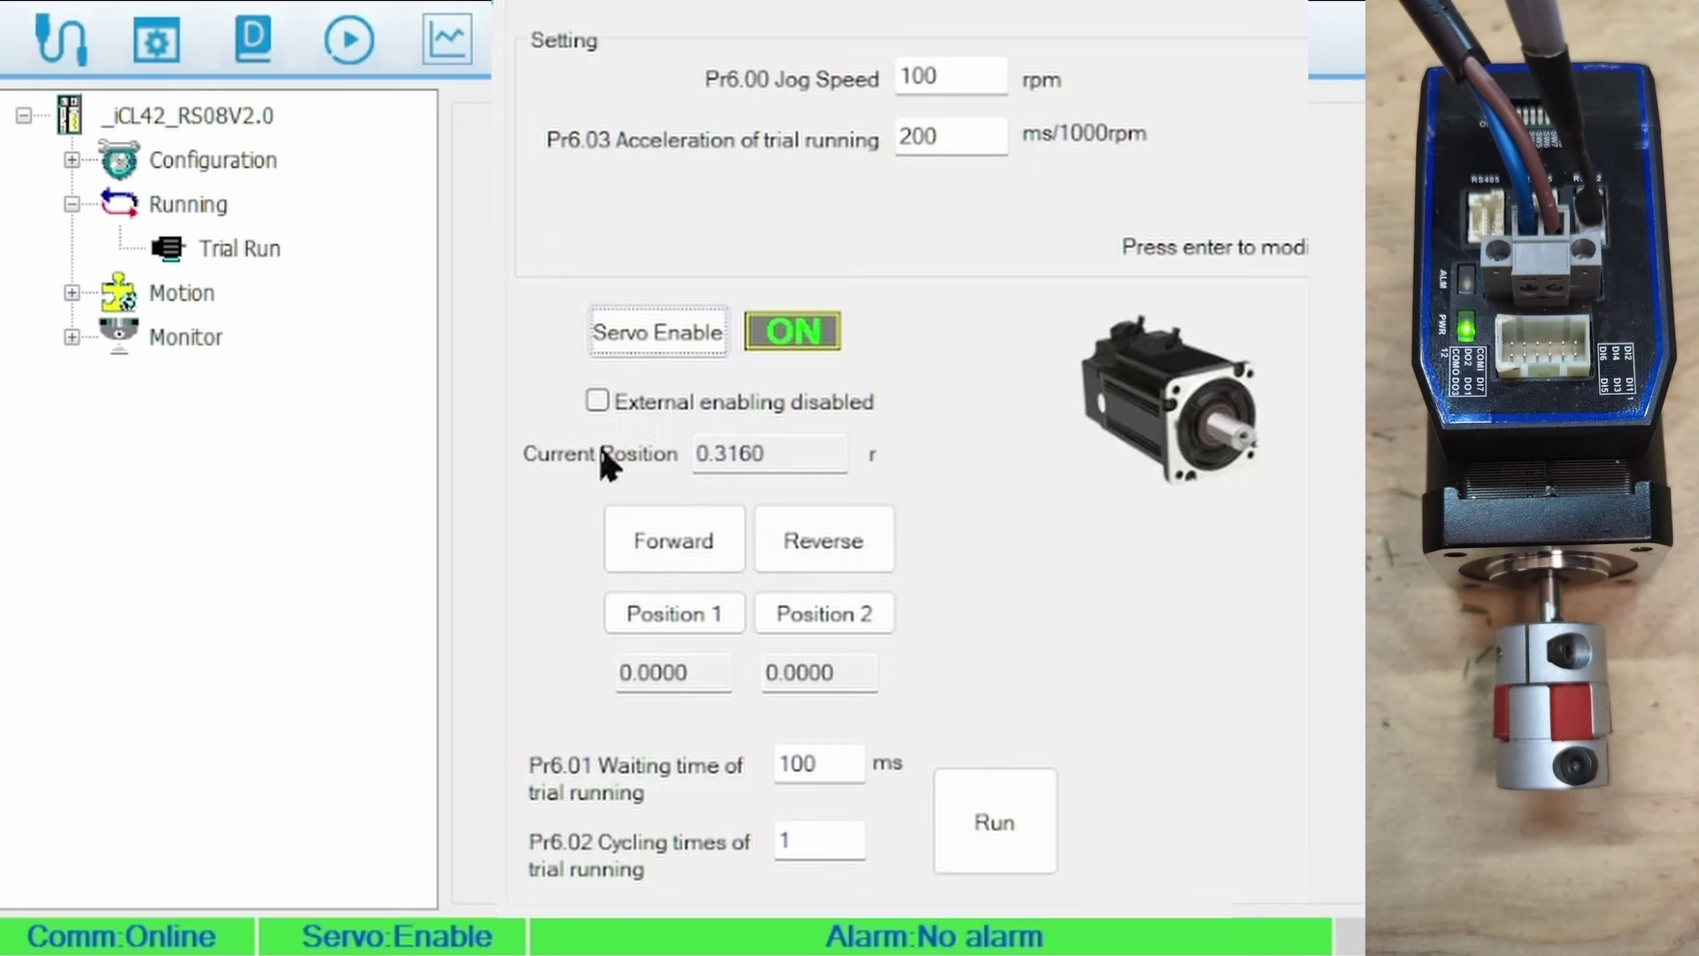
# Step: Jog the motor forward to about 5.28 revolutions and store that location as Position 1
pyautogui.click(650, 539)
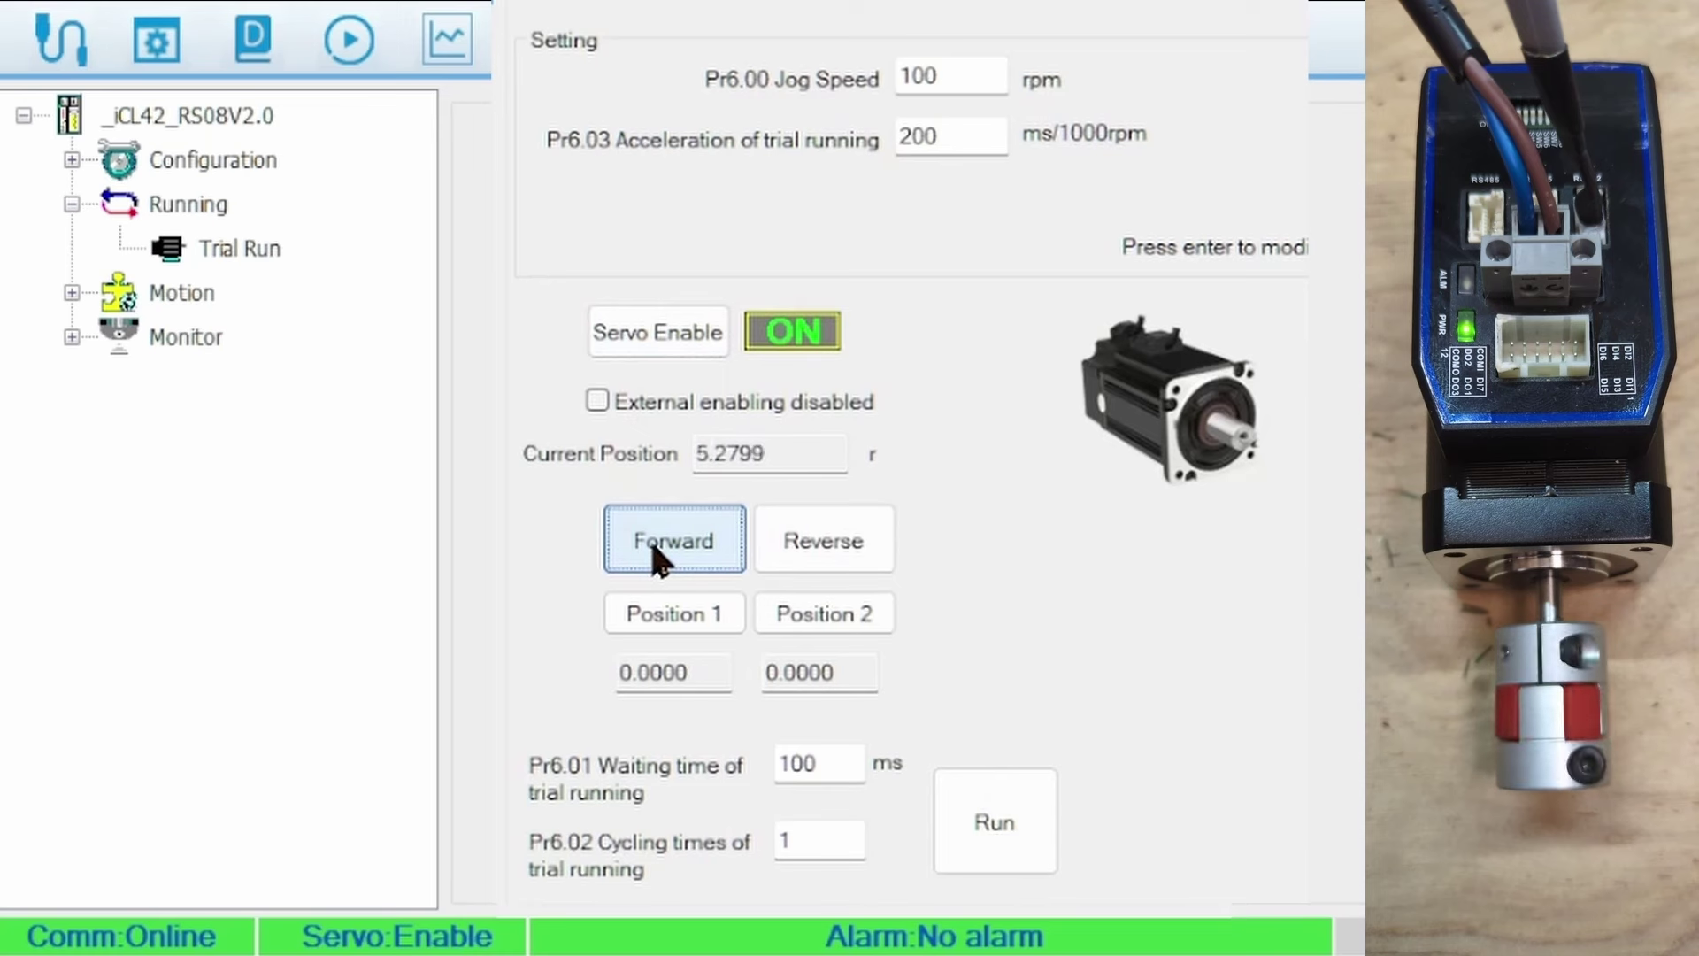
pyautogui.click(655, 616)
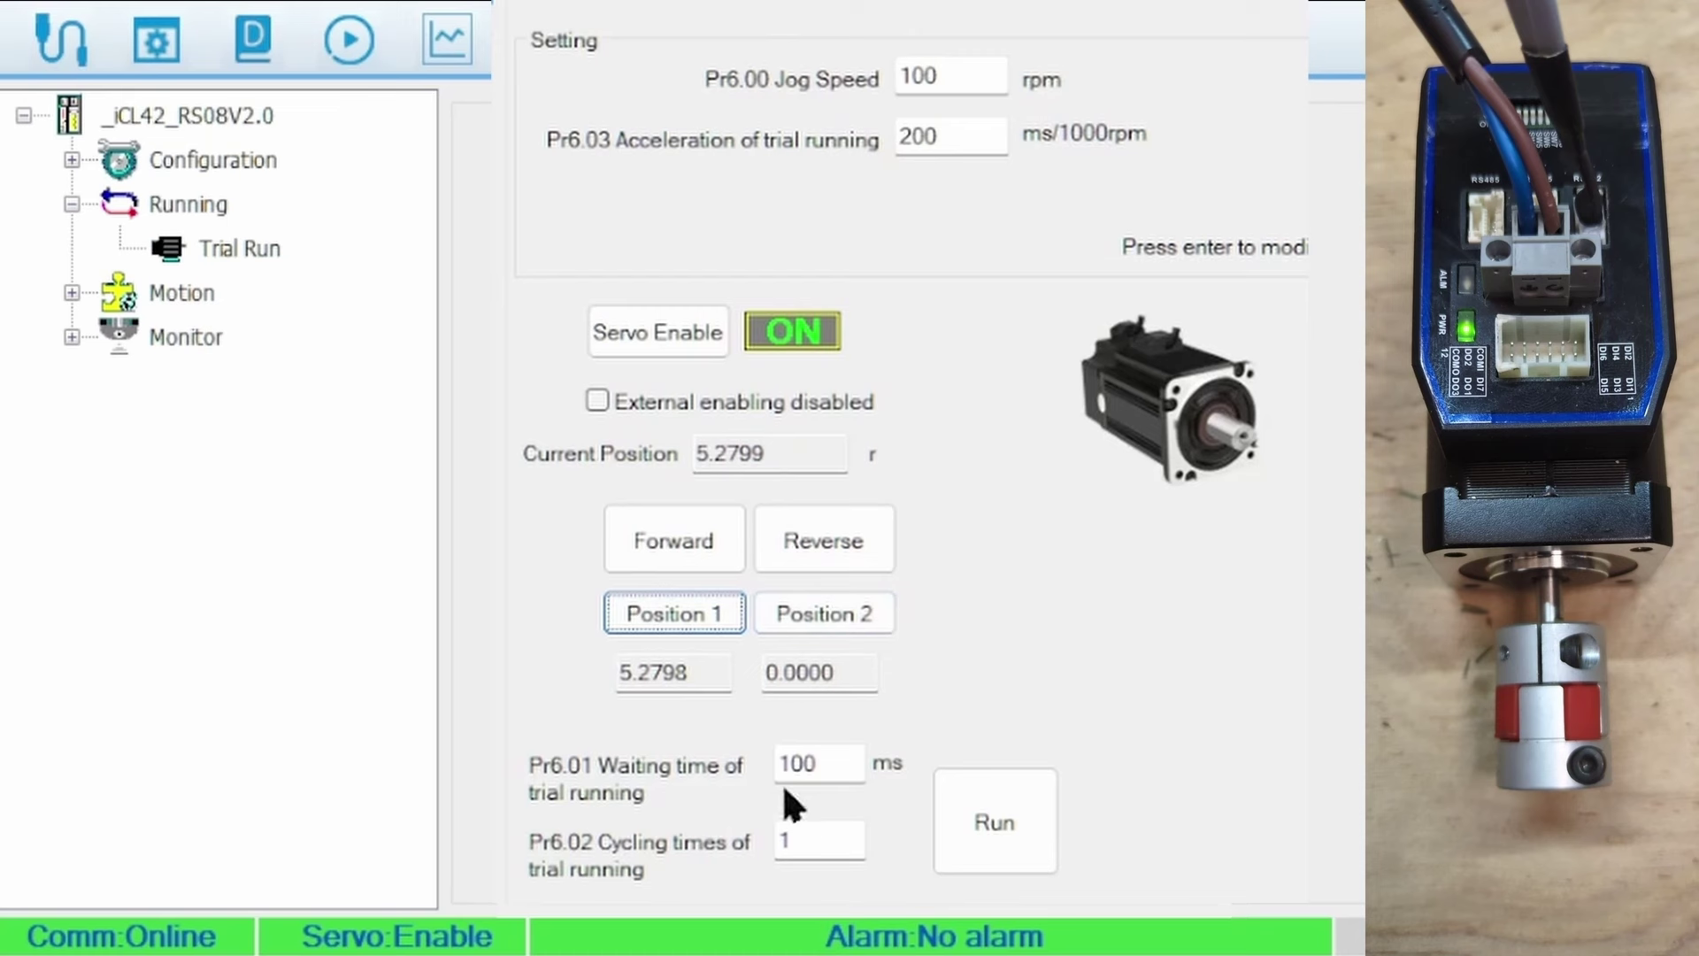
# Step: Set the trial run's cycling times (Pr6.02) to 3 and run the motion between the two positions
pyautogui.doubleClick(804, 834)
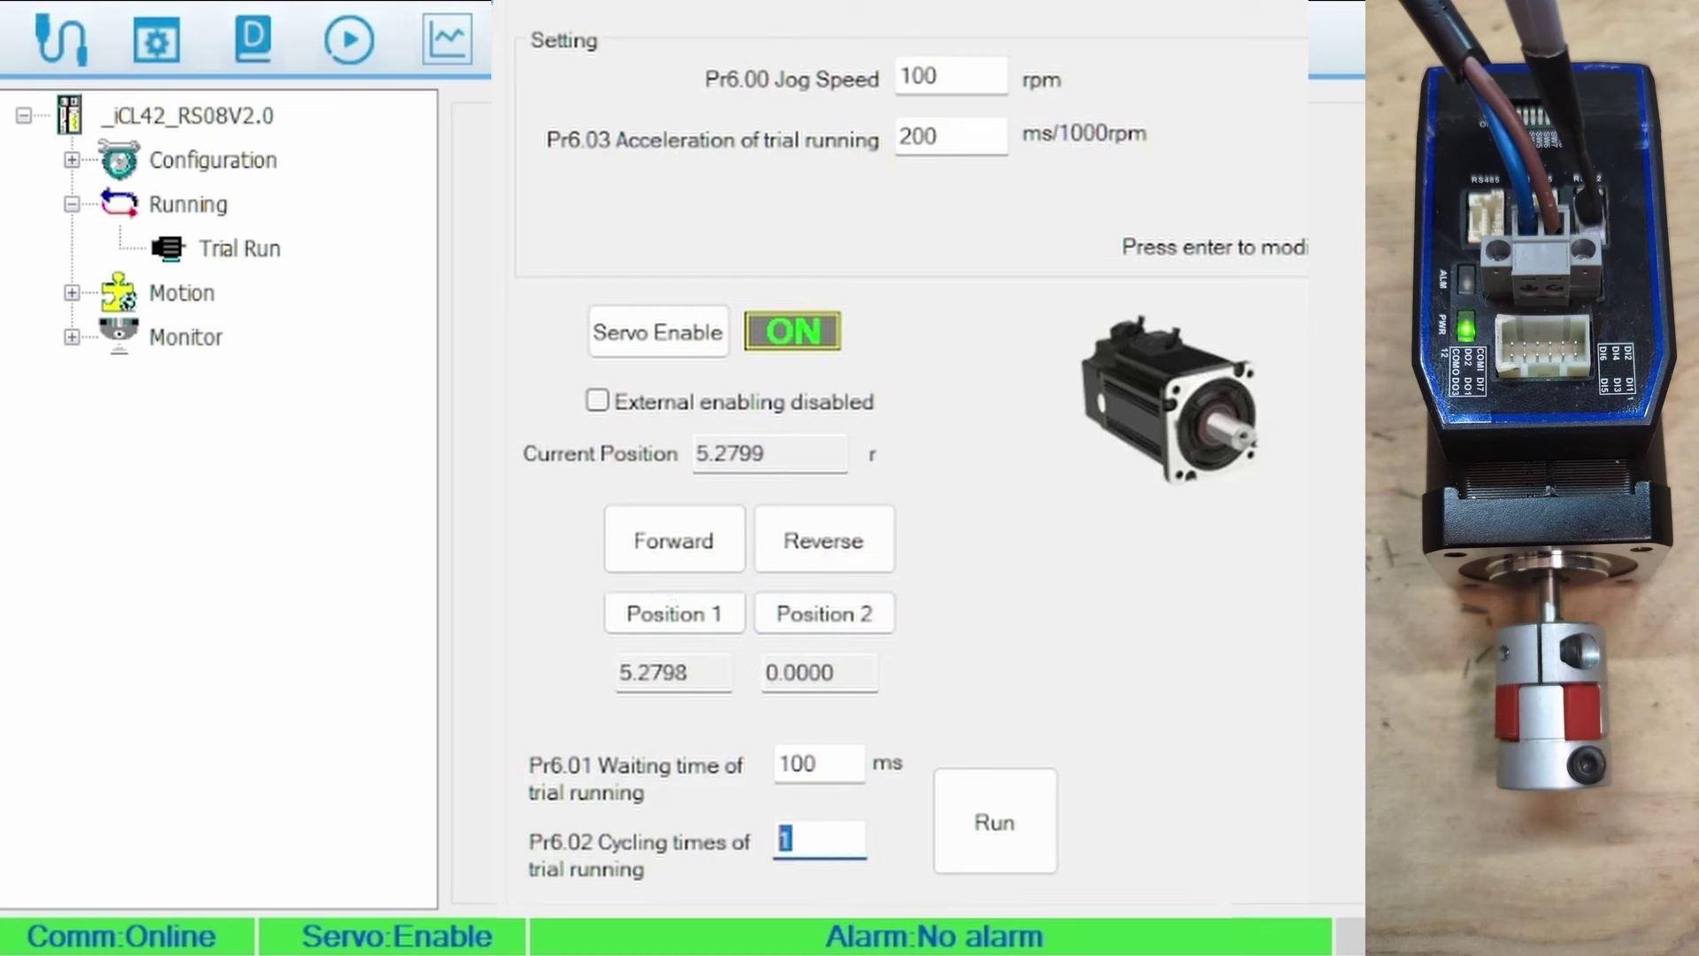
pyautogui.write('3')
pyautogui.click(1004, 837)
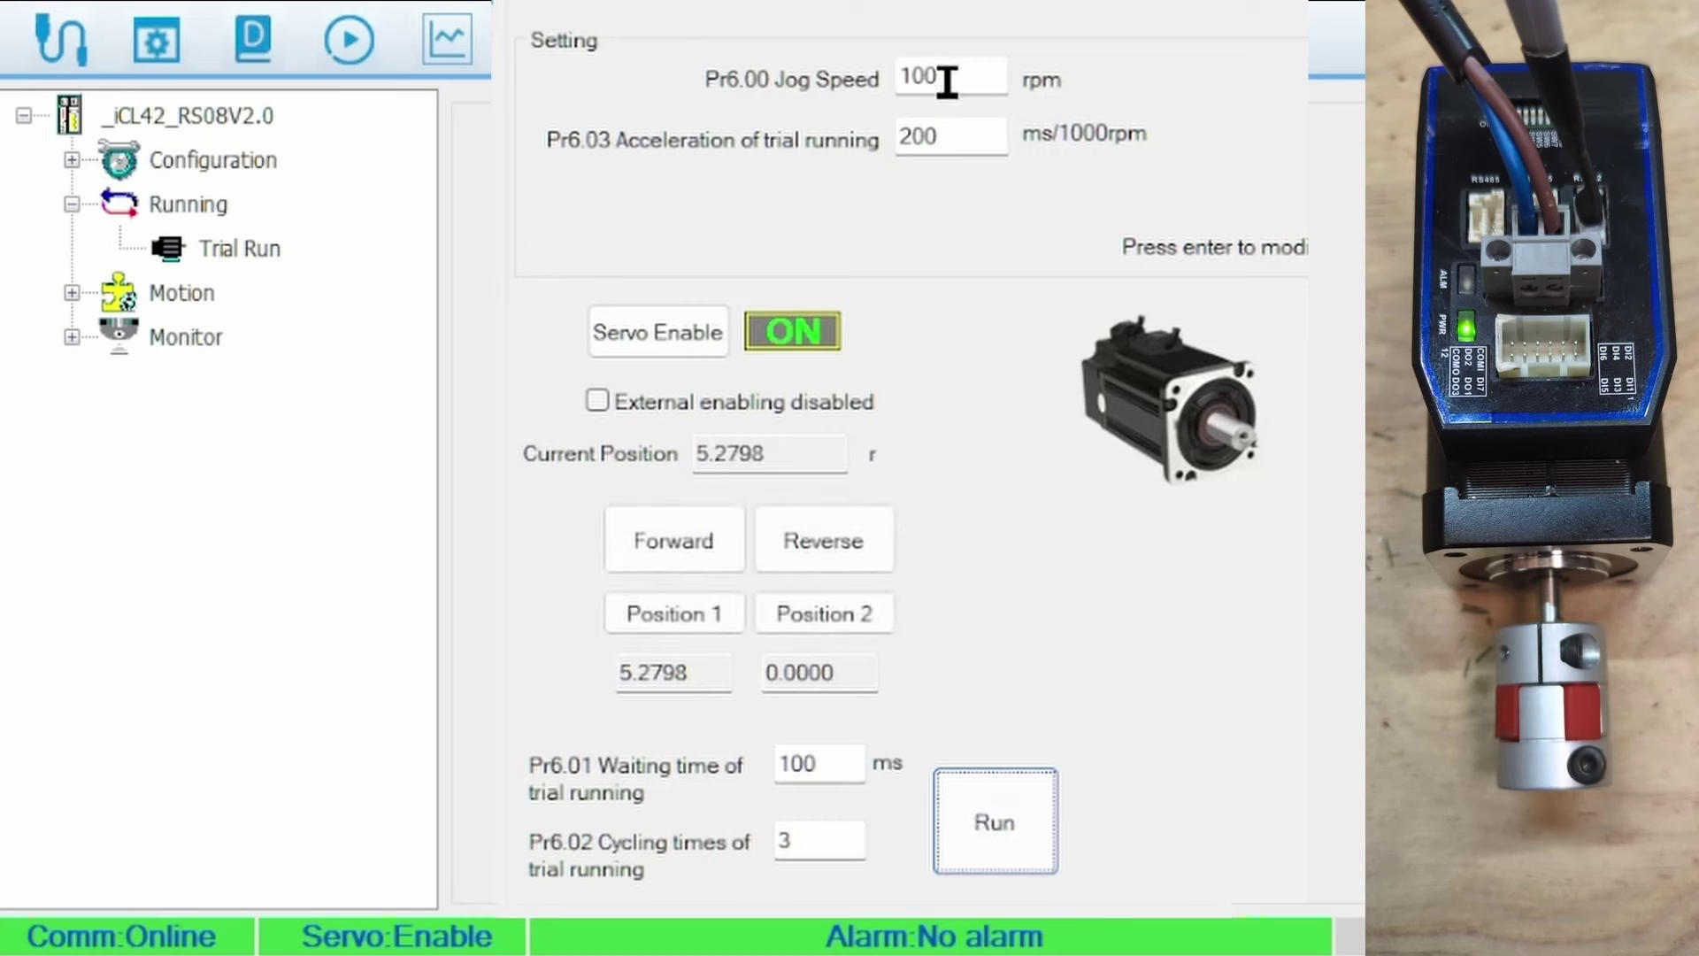
# Step: Set the jog speed to 1200 rpm and the trial acceleration to 100 ms/1000rpm, and repeat the trial run
pyautogui.moveTo(949, 82); pyautogui.dragTo(912, 78)
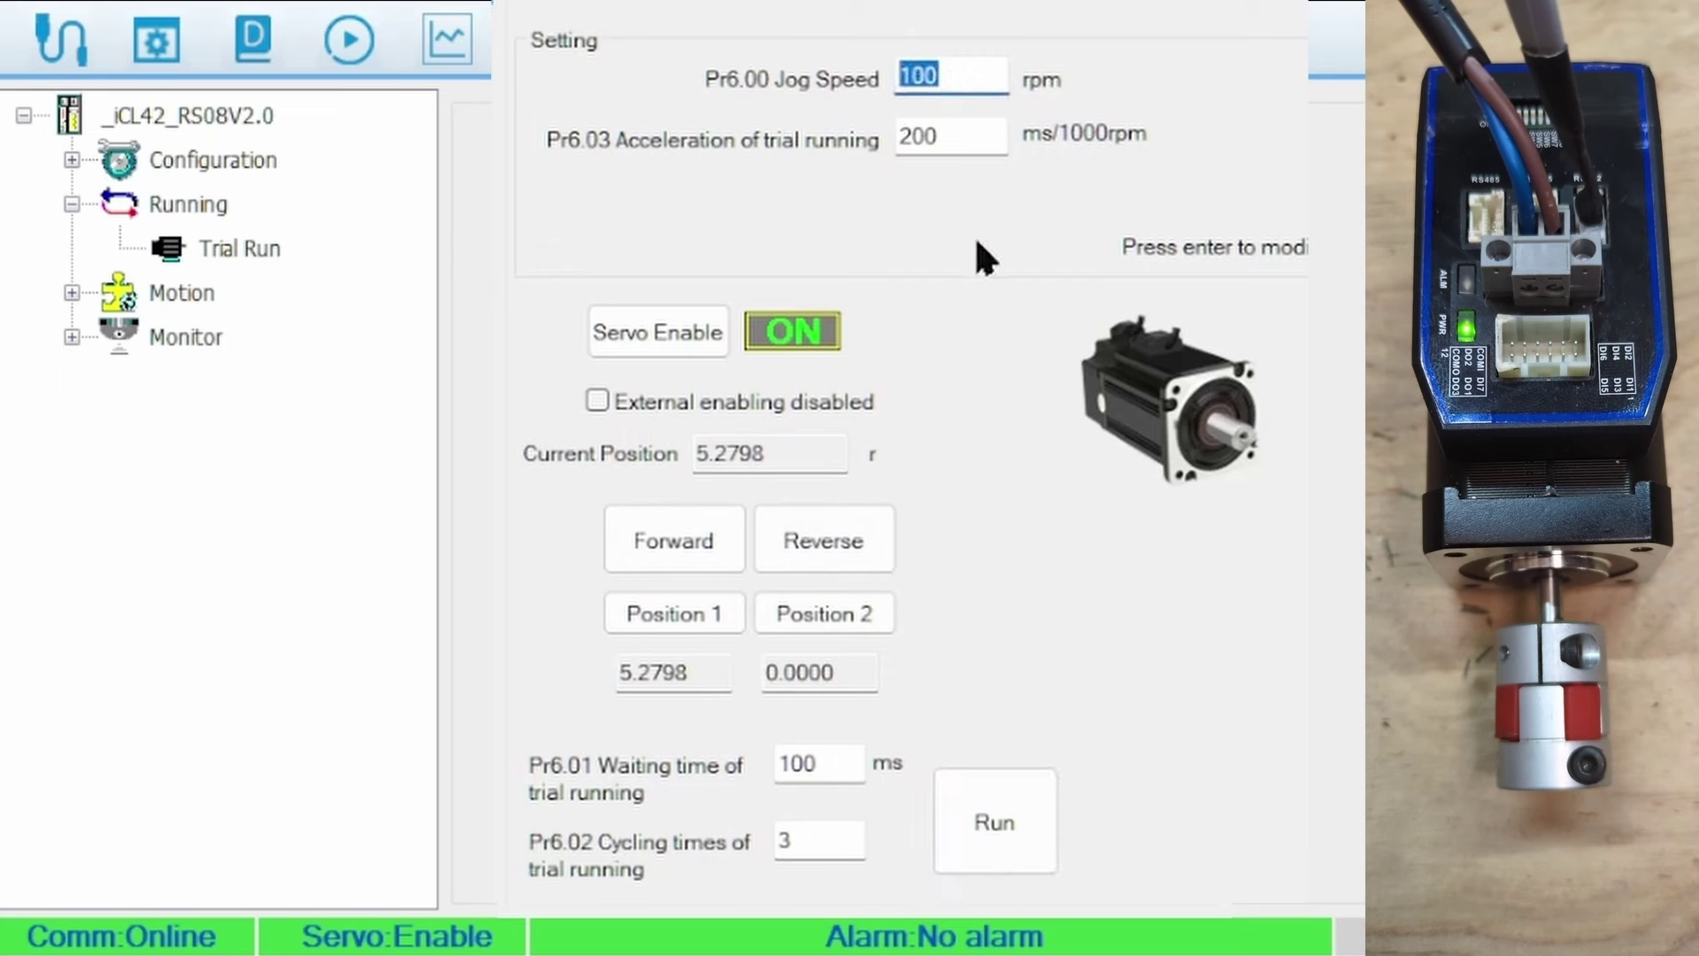
pyautogui.write('1200')
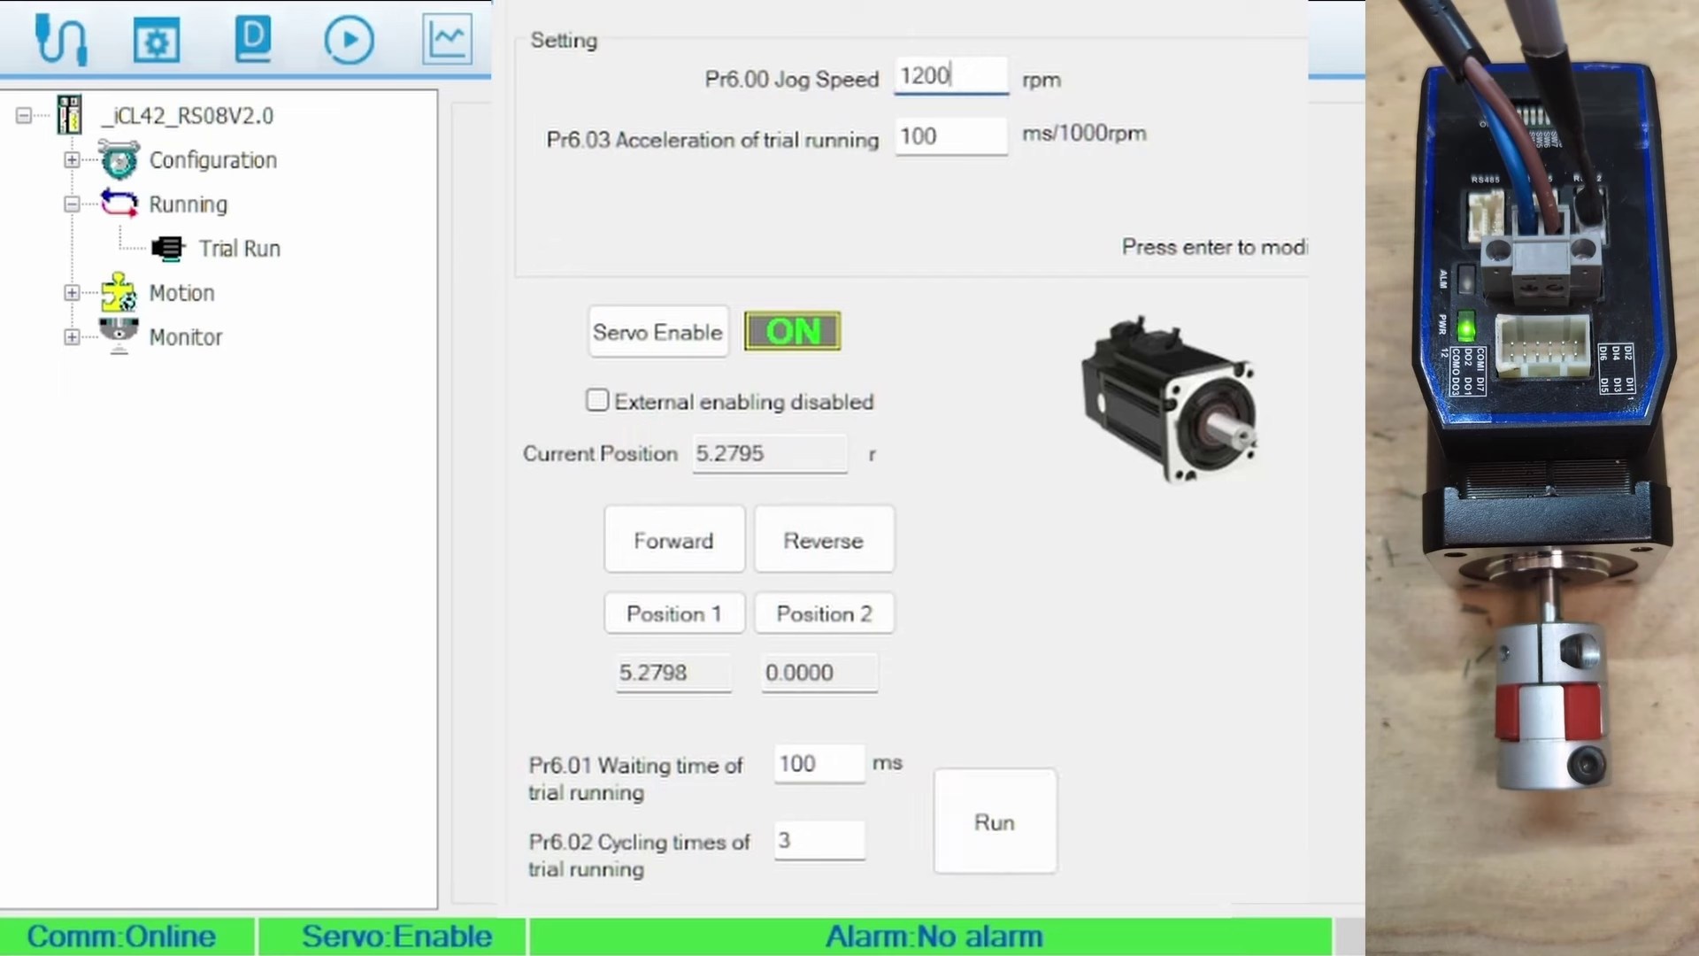
pyautogui.press('Return')
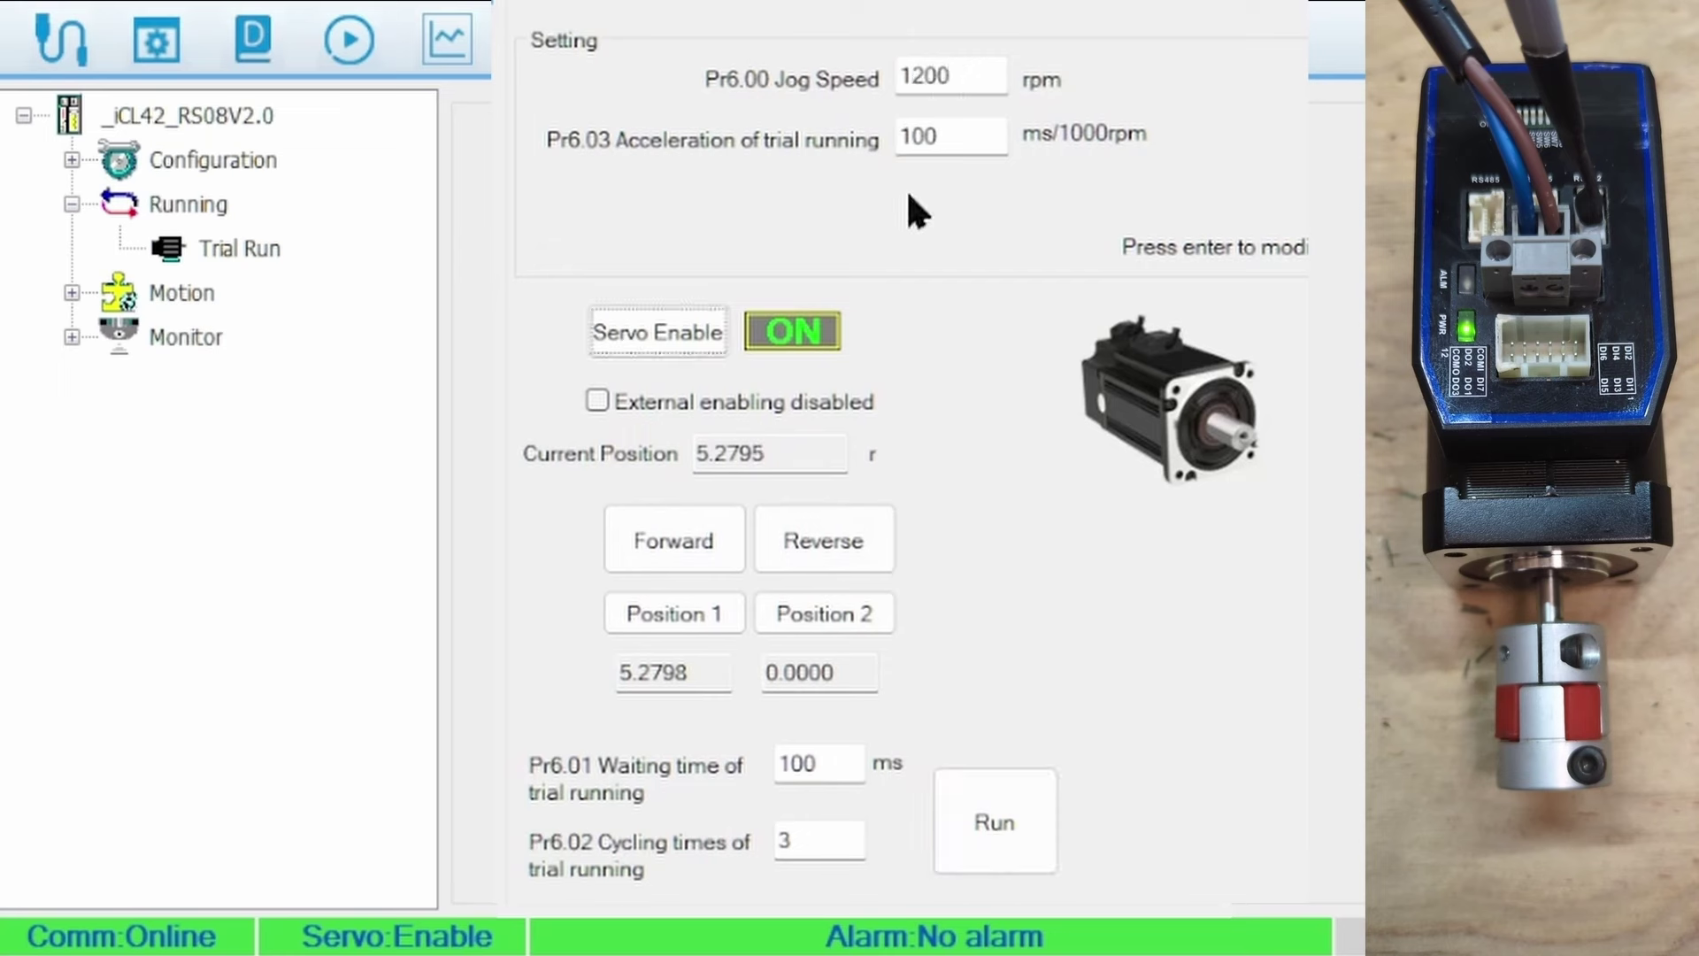
pyautogui.click(991, 820)
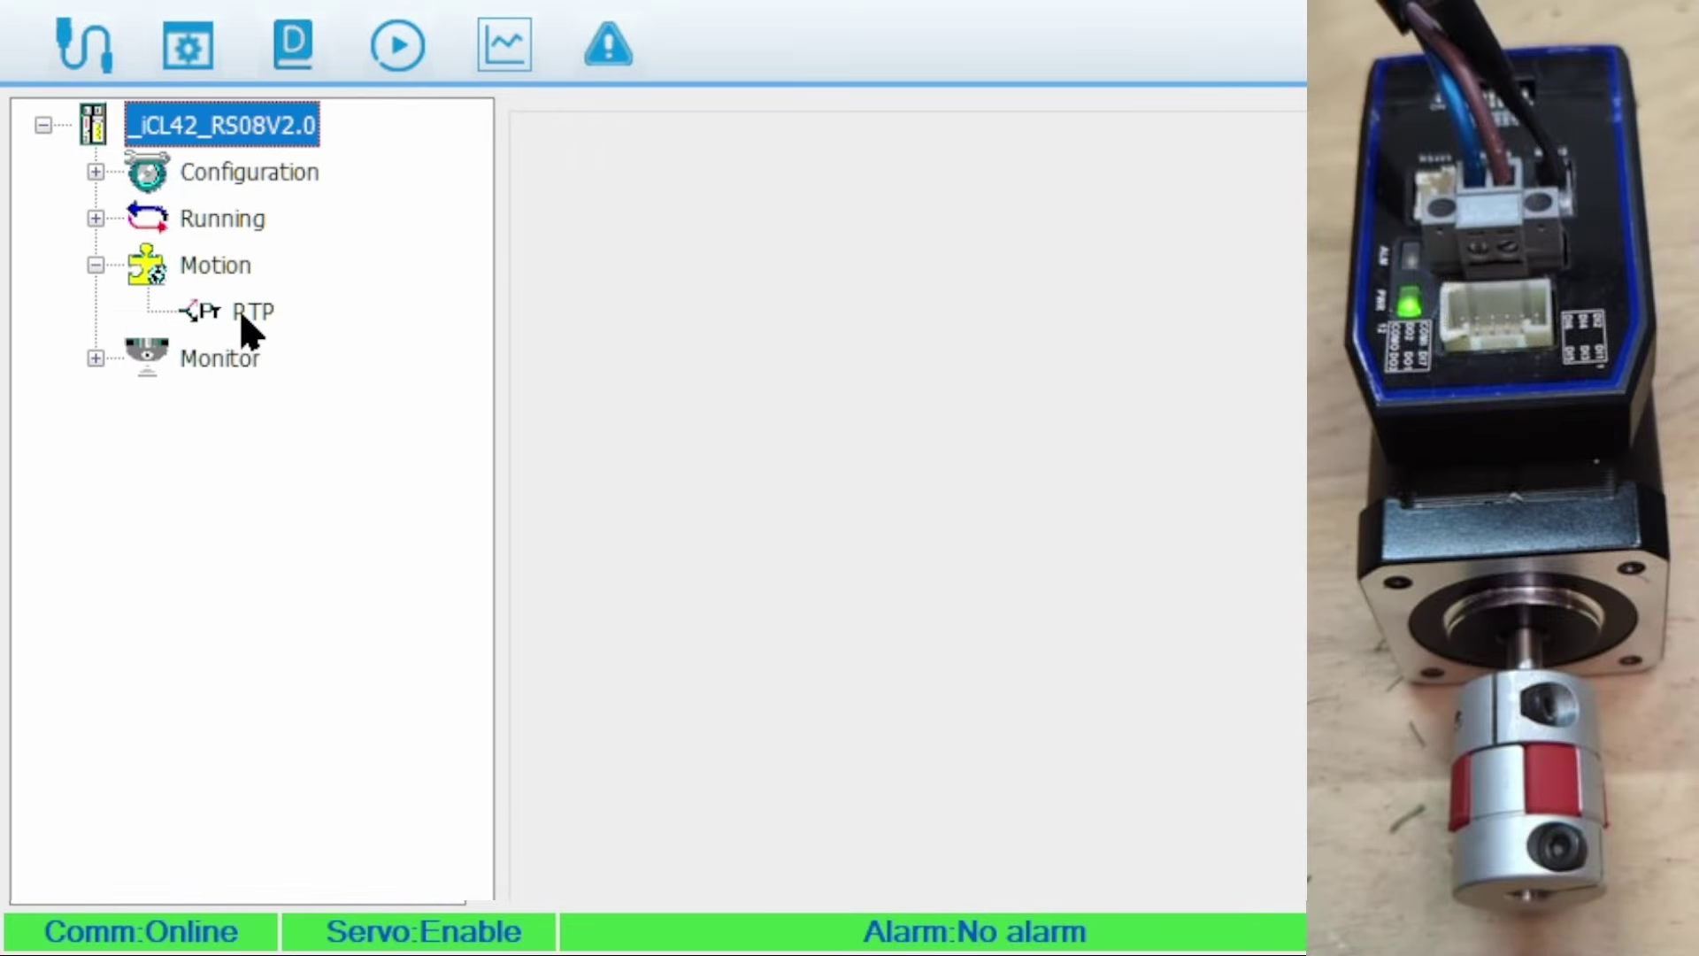
# Step: Open the RTP motion settings and review the control parameters and the path parameters table
pyautogui.click(244, 317)
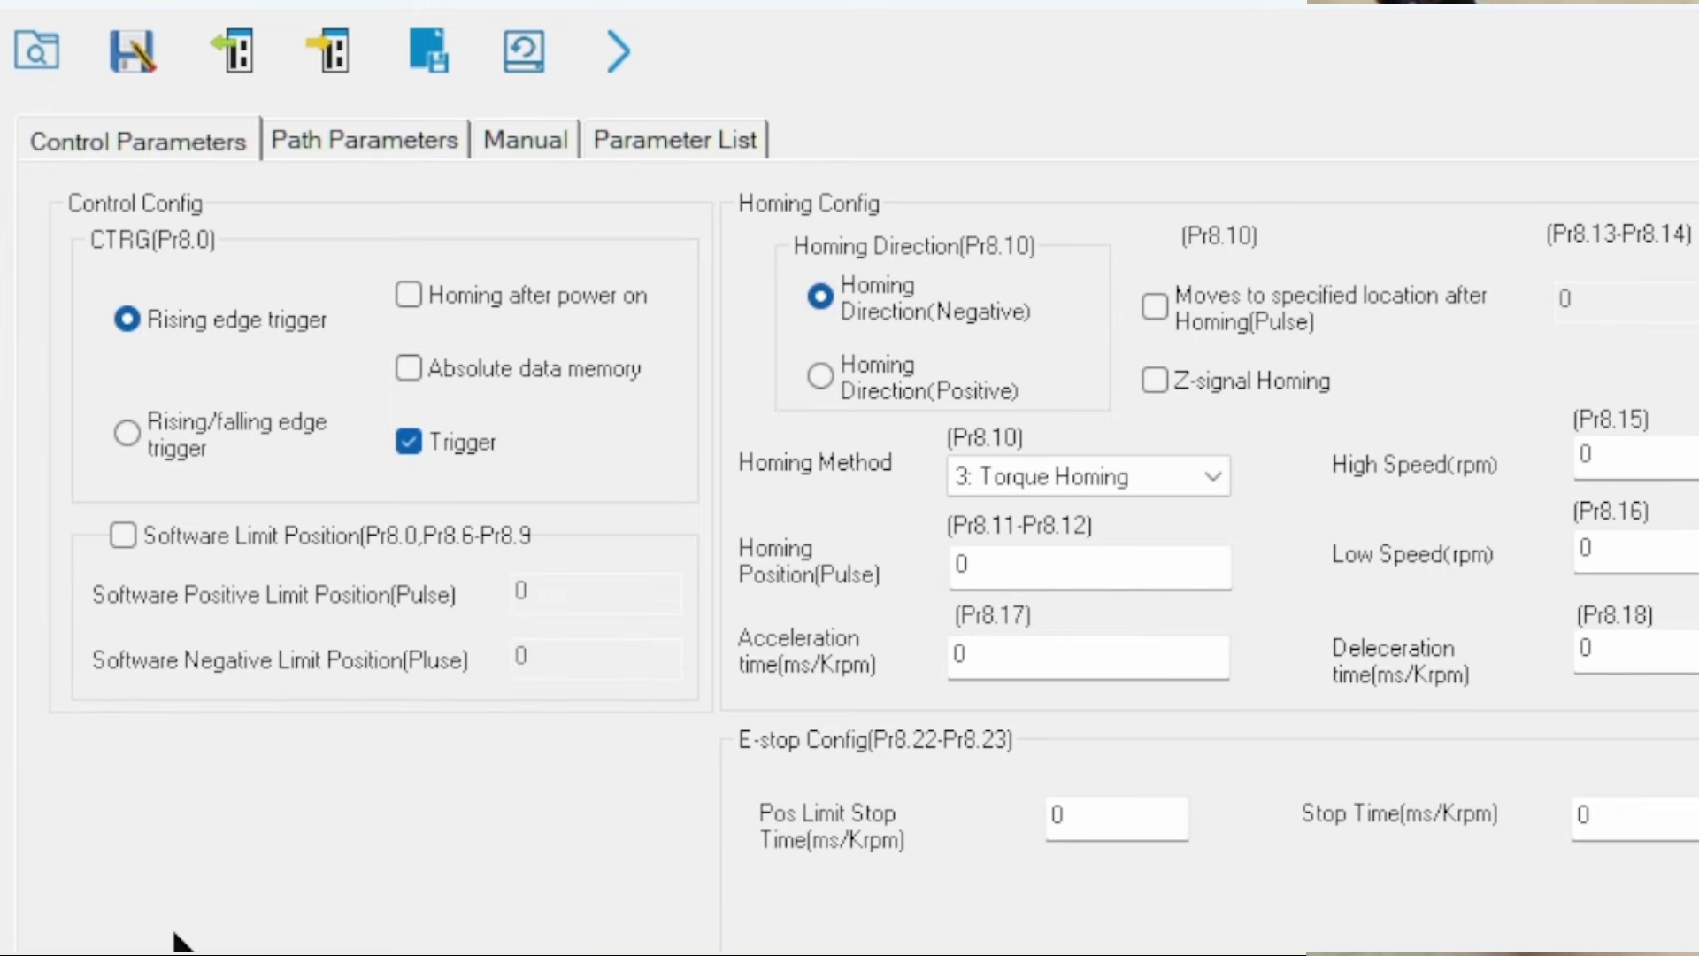
pyautogui.click(202, 146)
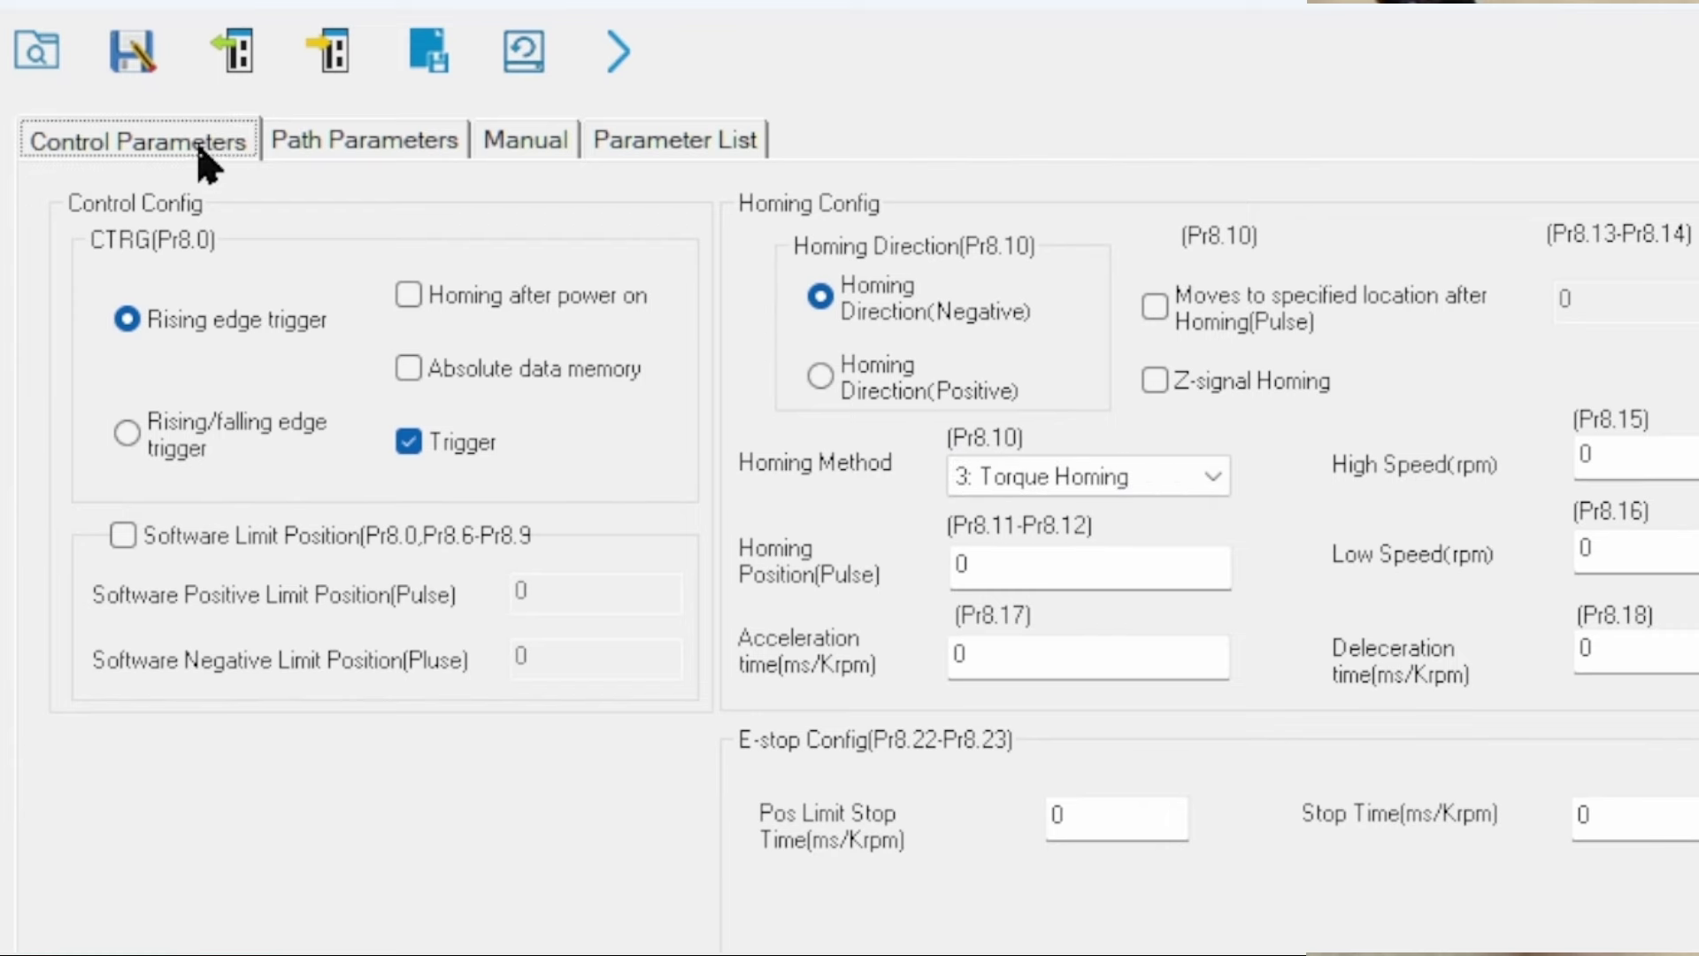
pyautogui.click(409, 164)
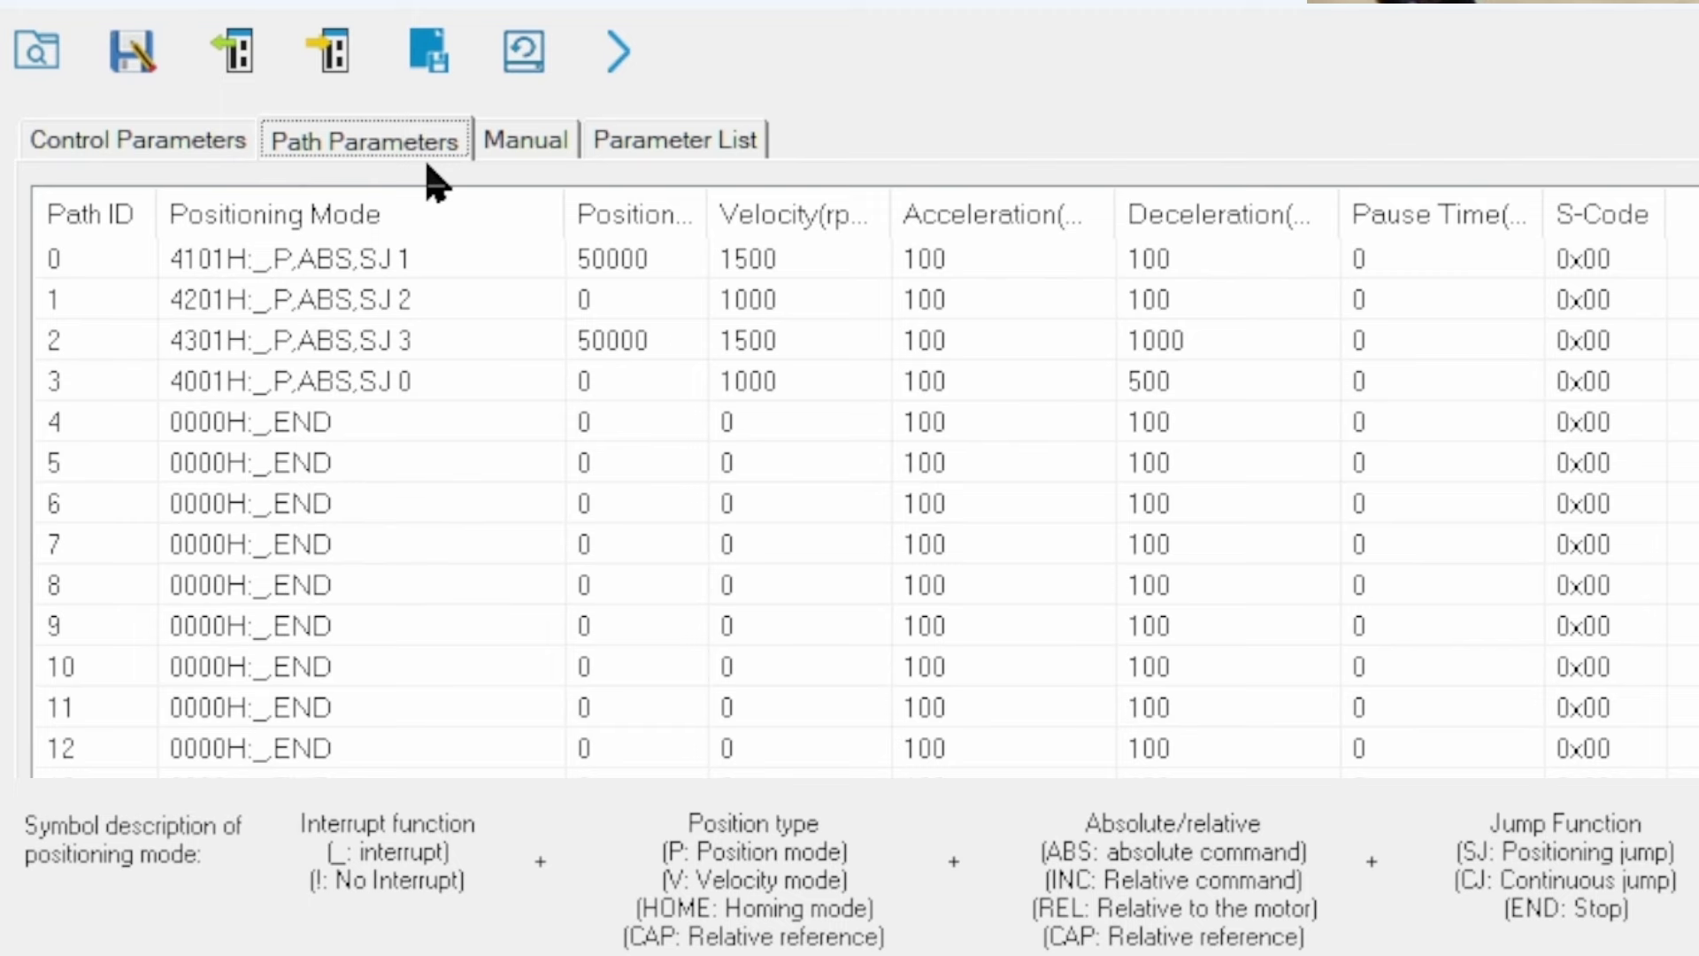
# Step: Review Path 0's positioning type, command and jump target, and examine the jump settings of Paths 1 and 2
pyautogui.click(414, 264)
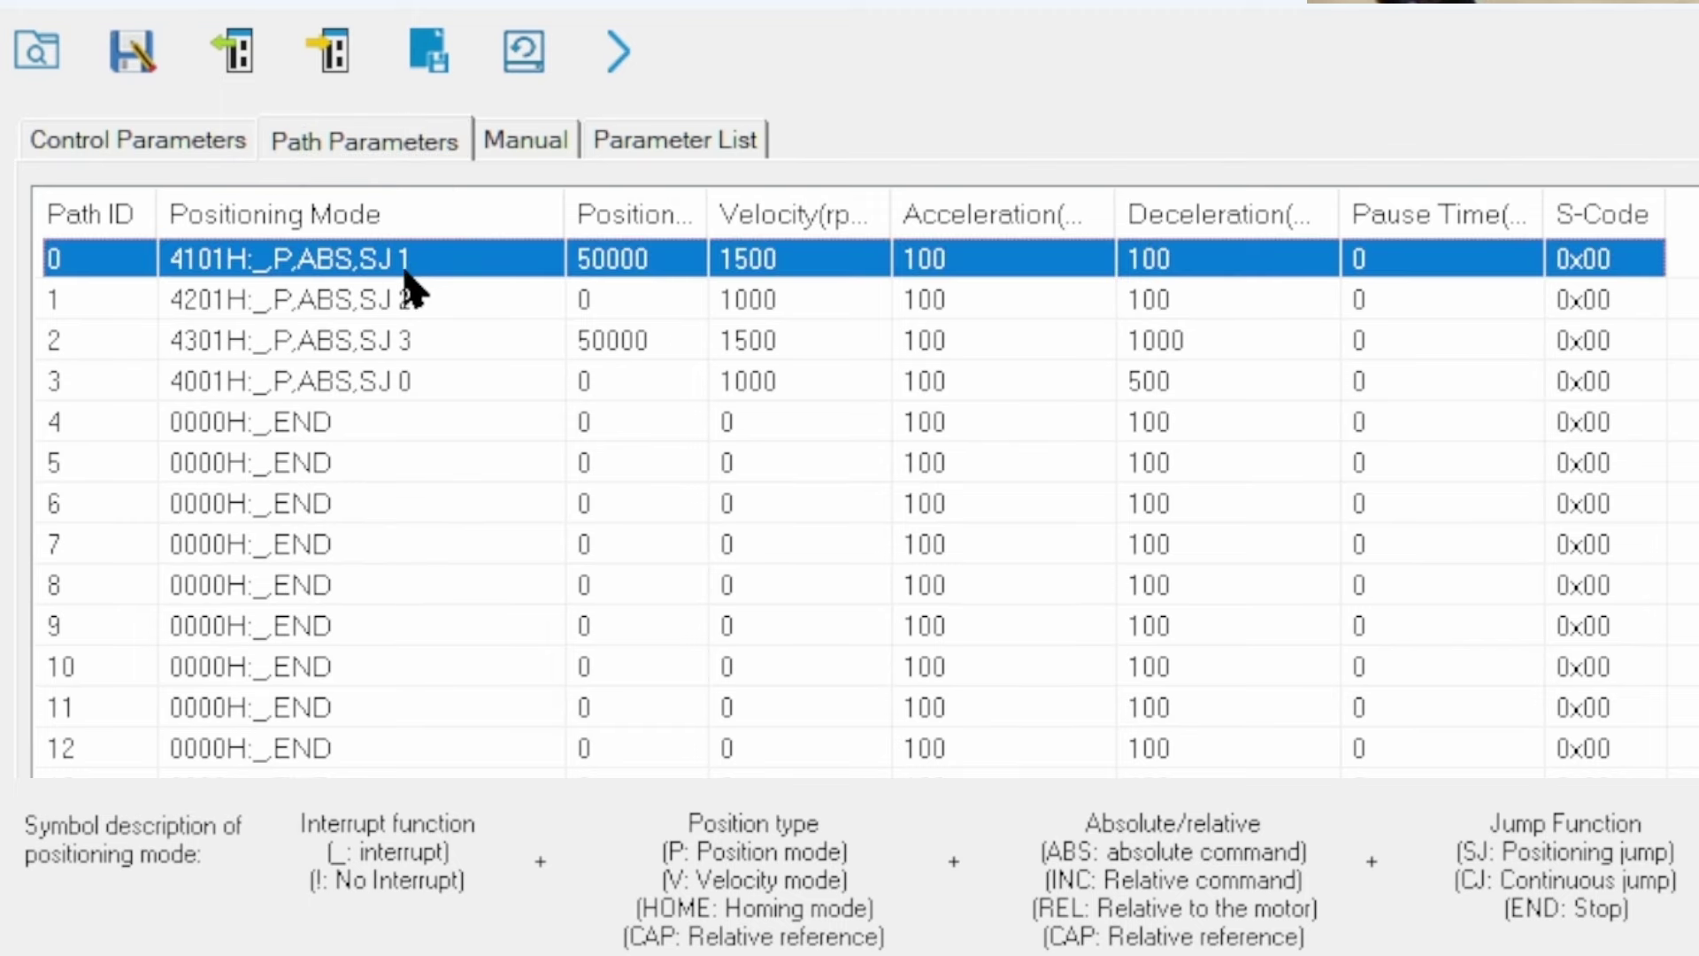
pyautogui.doubleClick(225, 279)
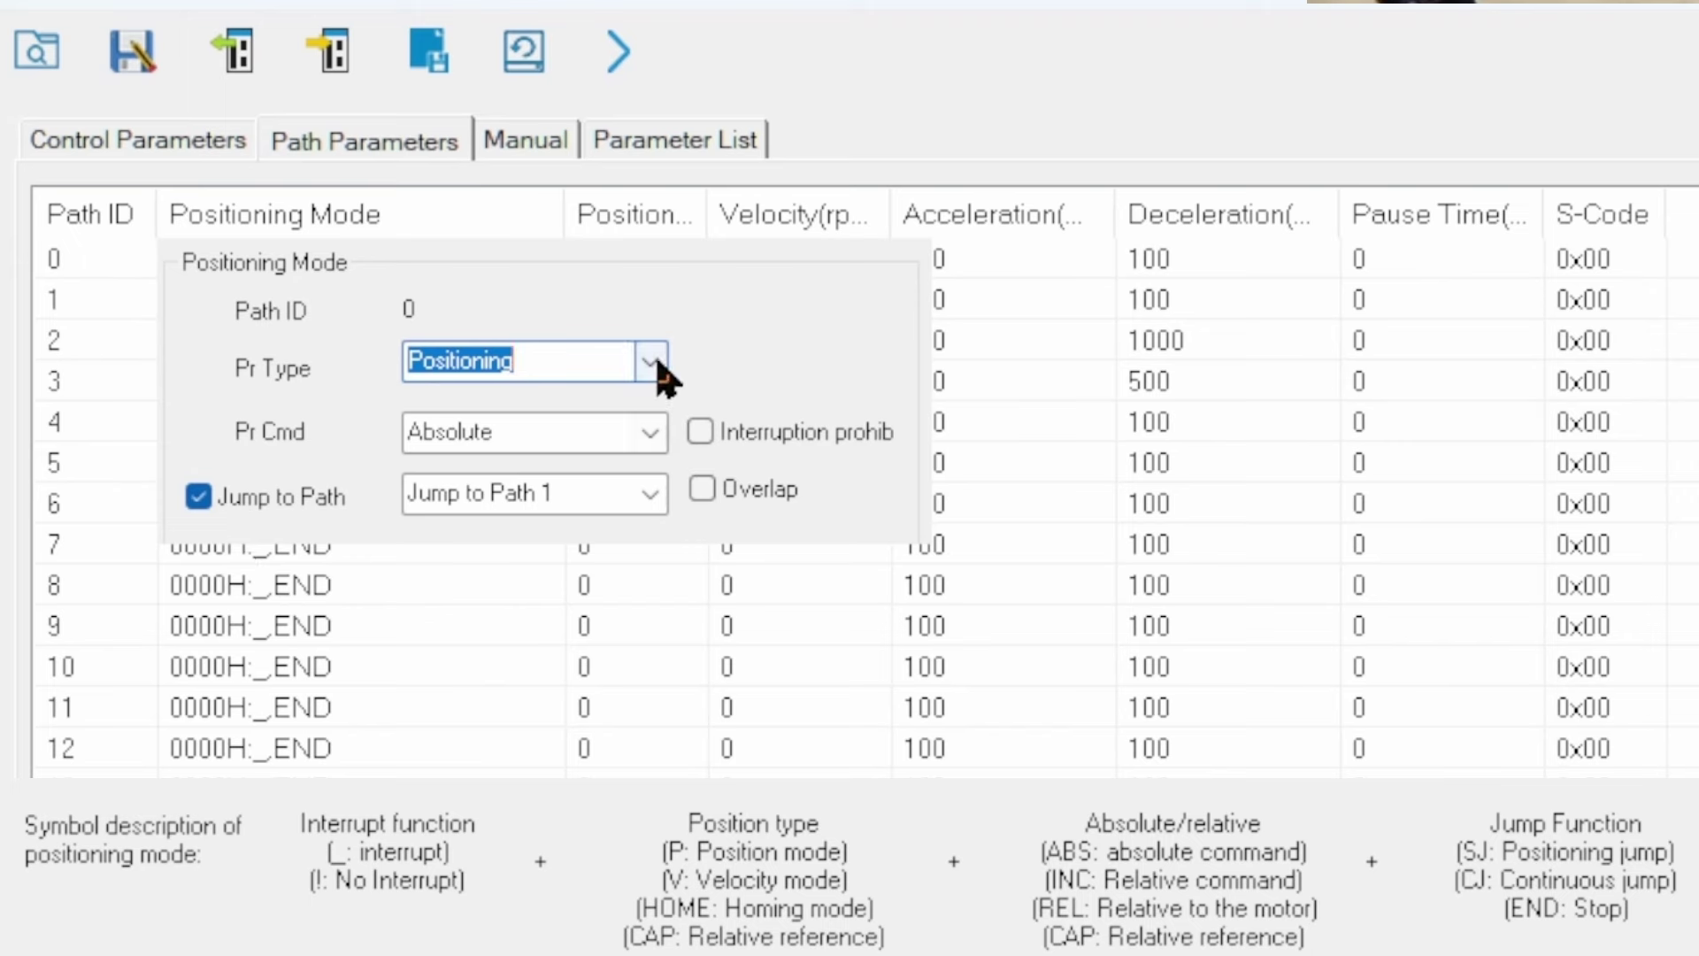
pyautogui.click(655, 434)
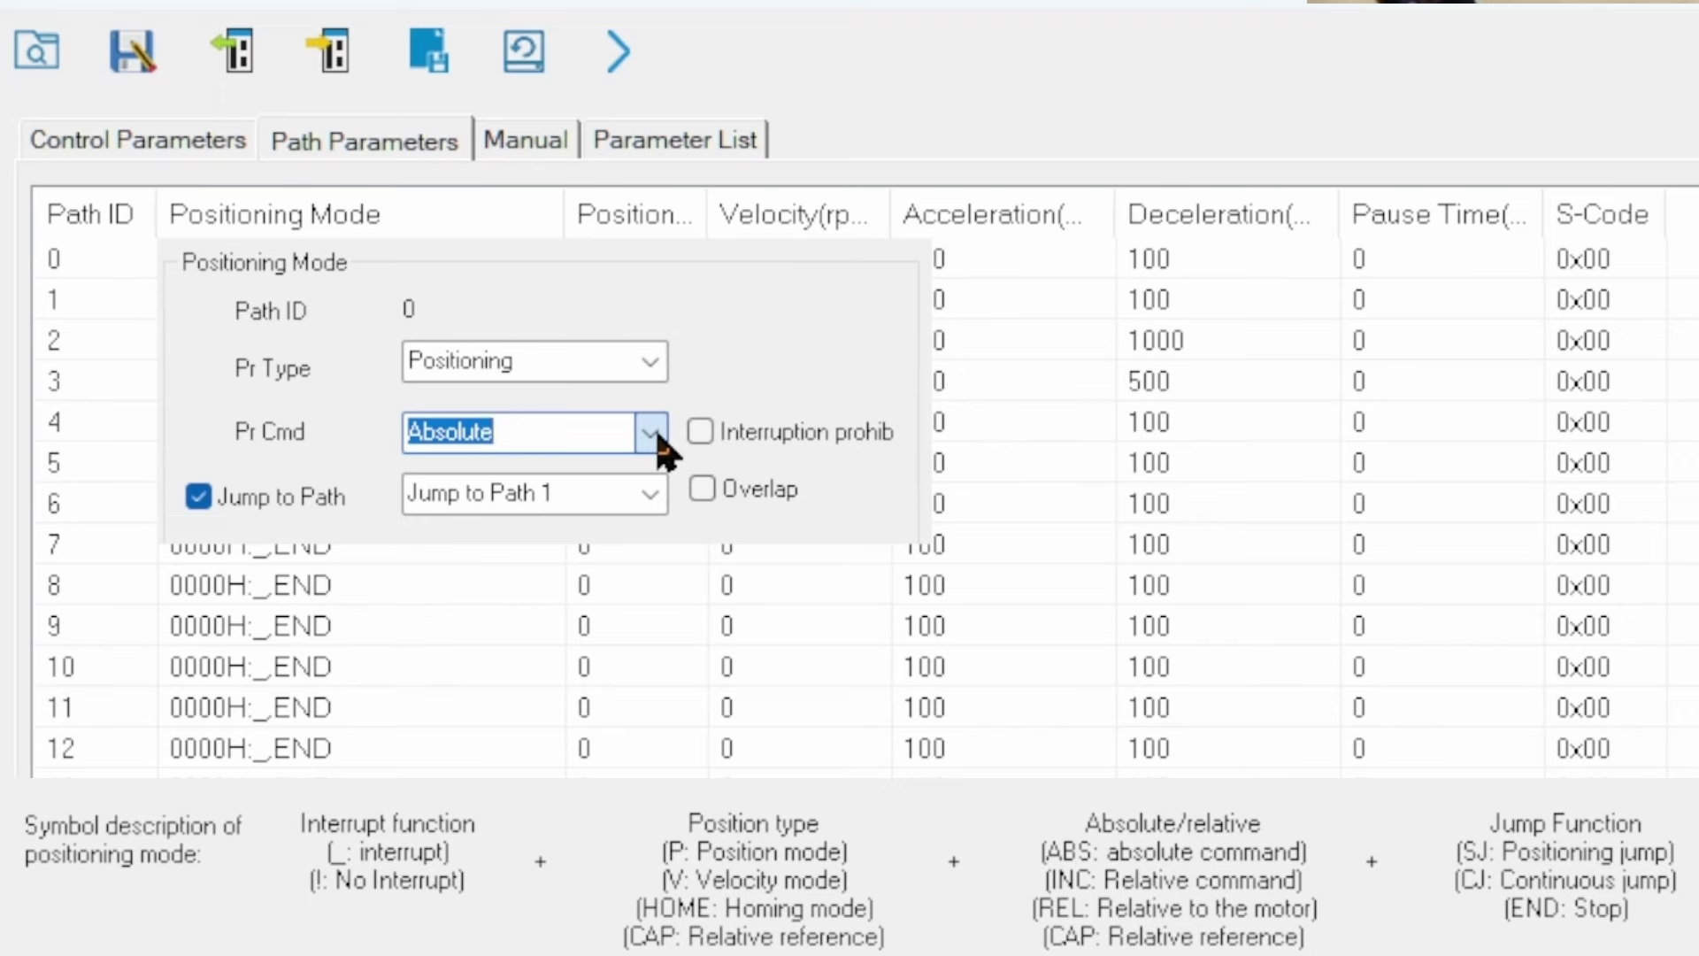
pyautogui.click(650, 498)
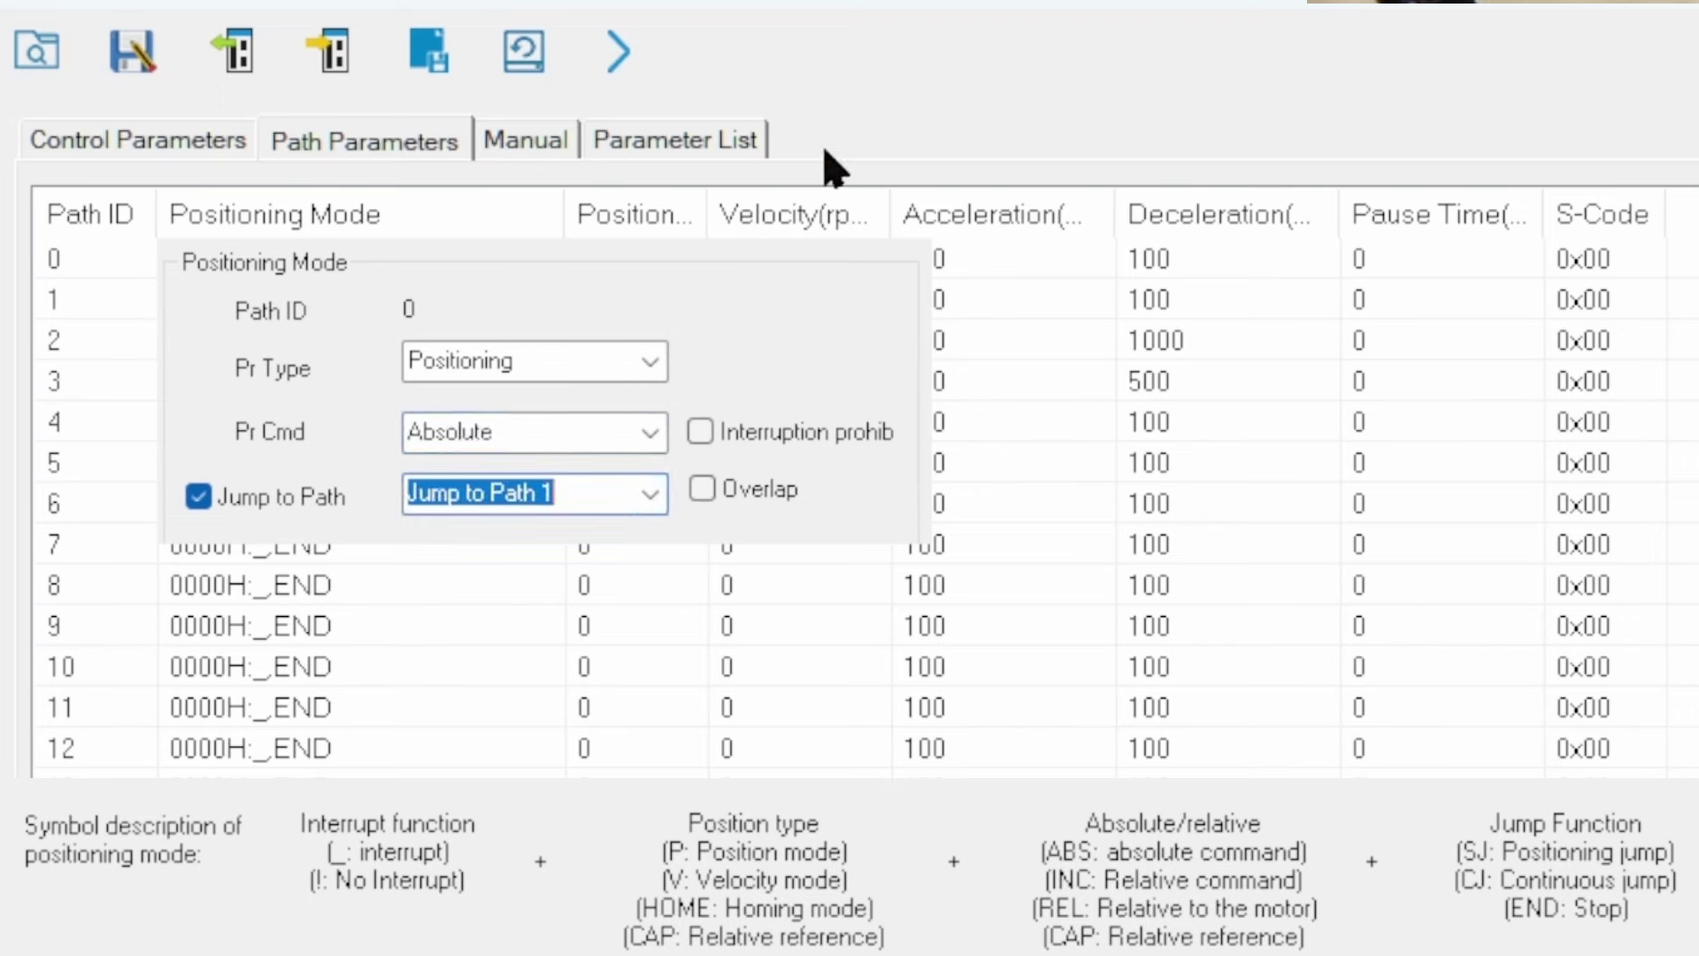
pyautogui.click(1009, 274)
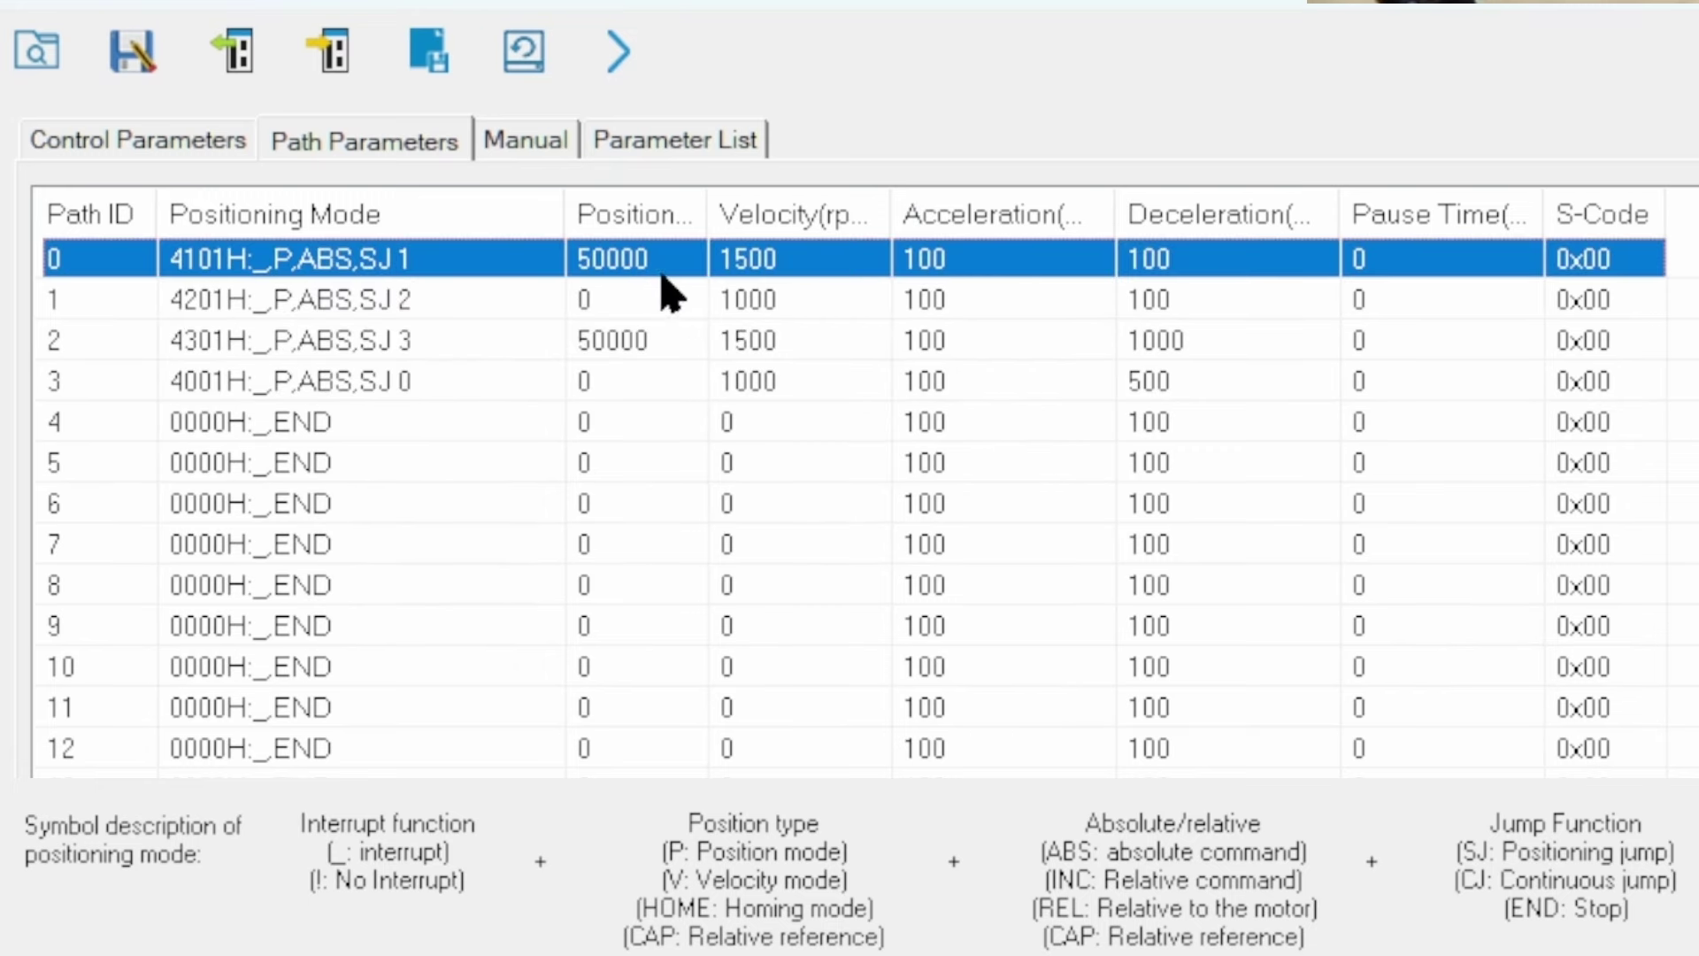
pyautogui.click(414, 305)
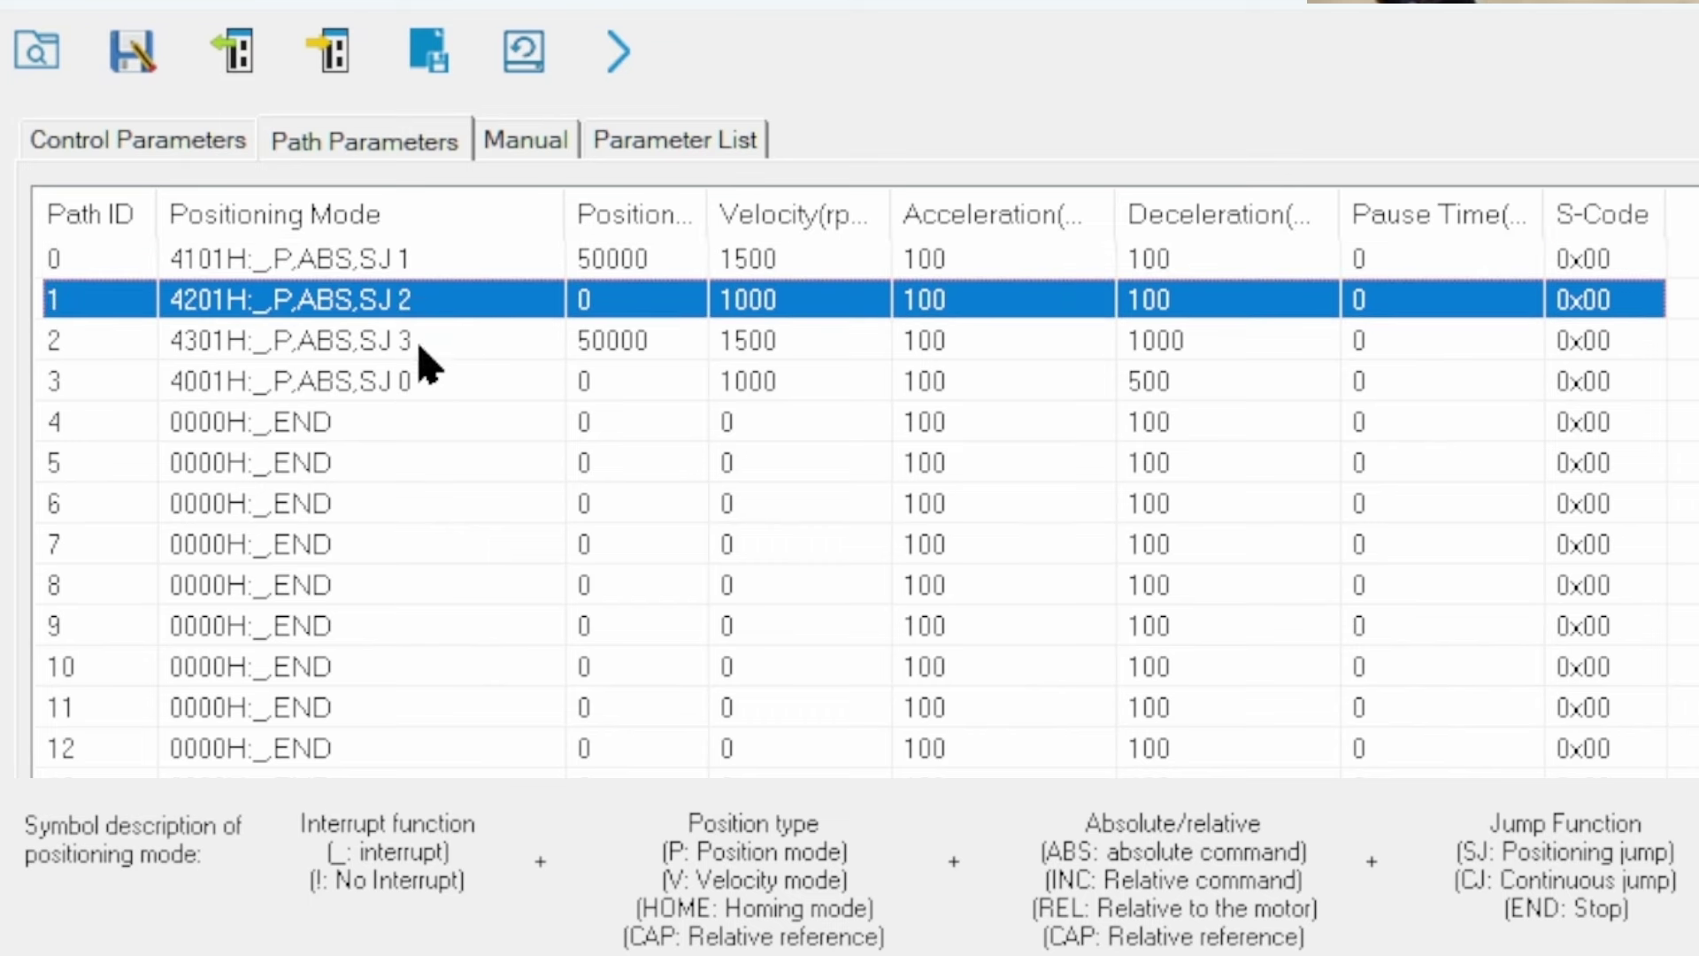
pyautogui.click(419, 346)
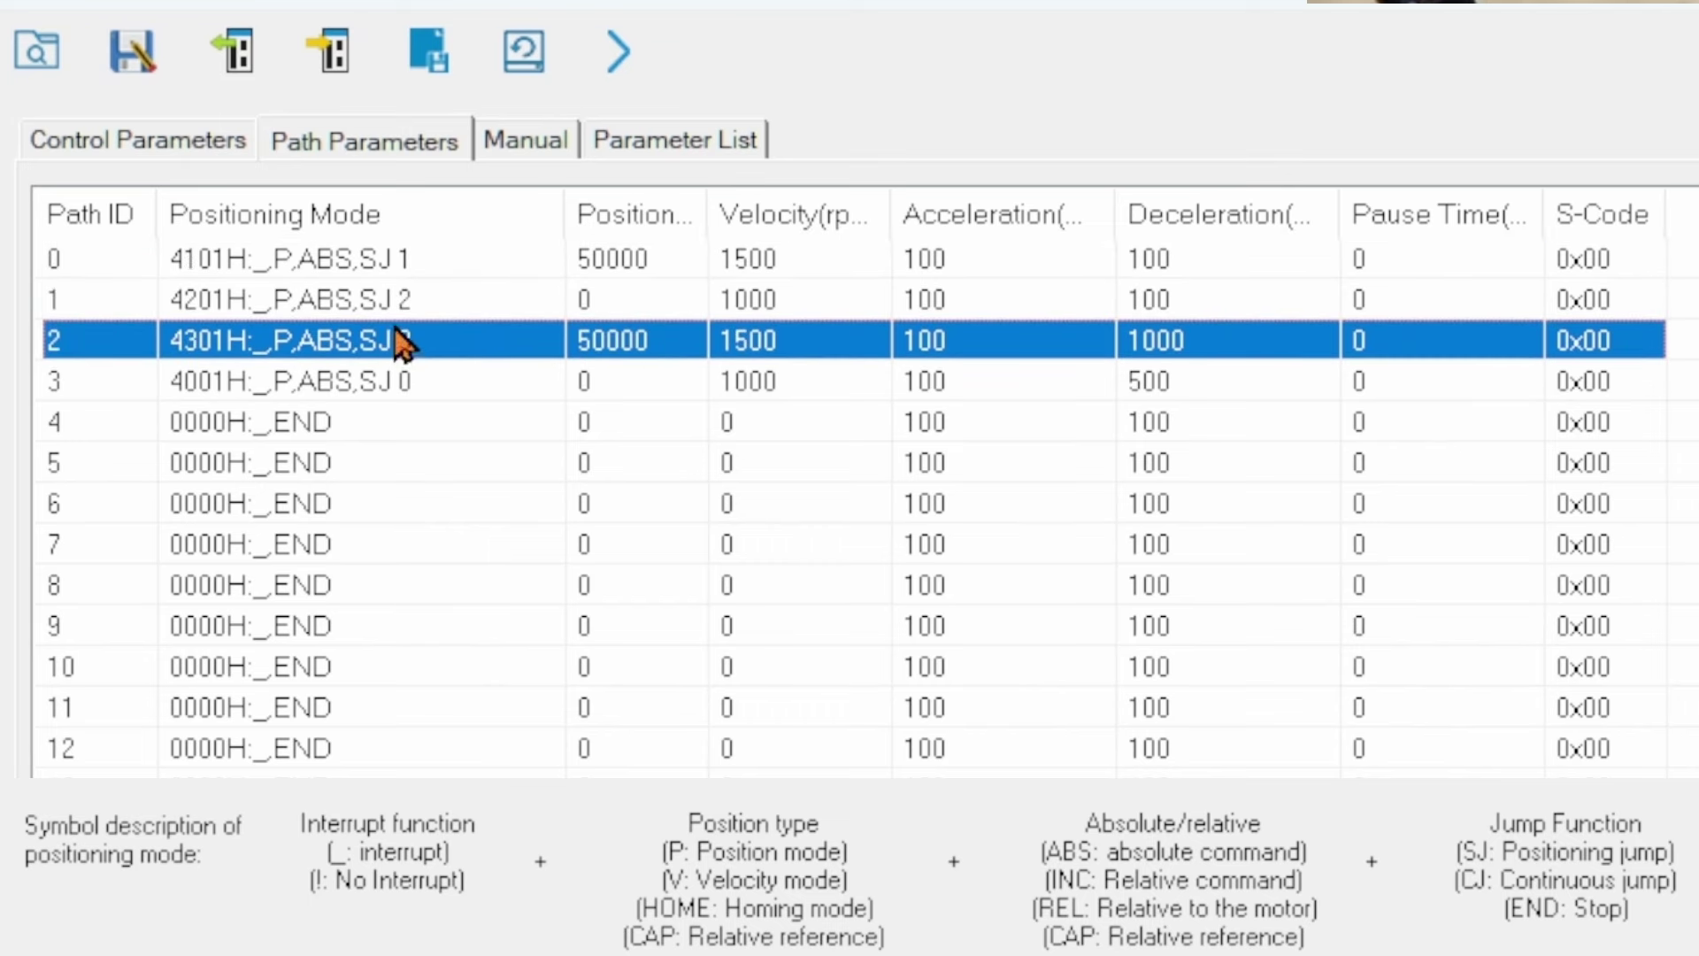
# Step: Set Path 1's jump target to Path 0 and download the path parameters to the drive
pyautogui.click(412, 303)
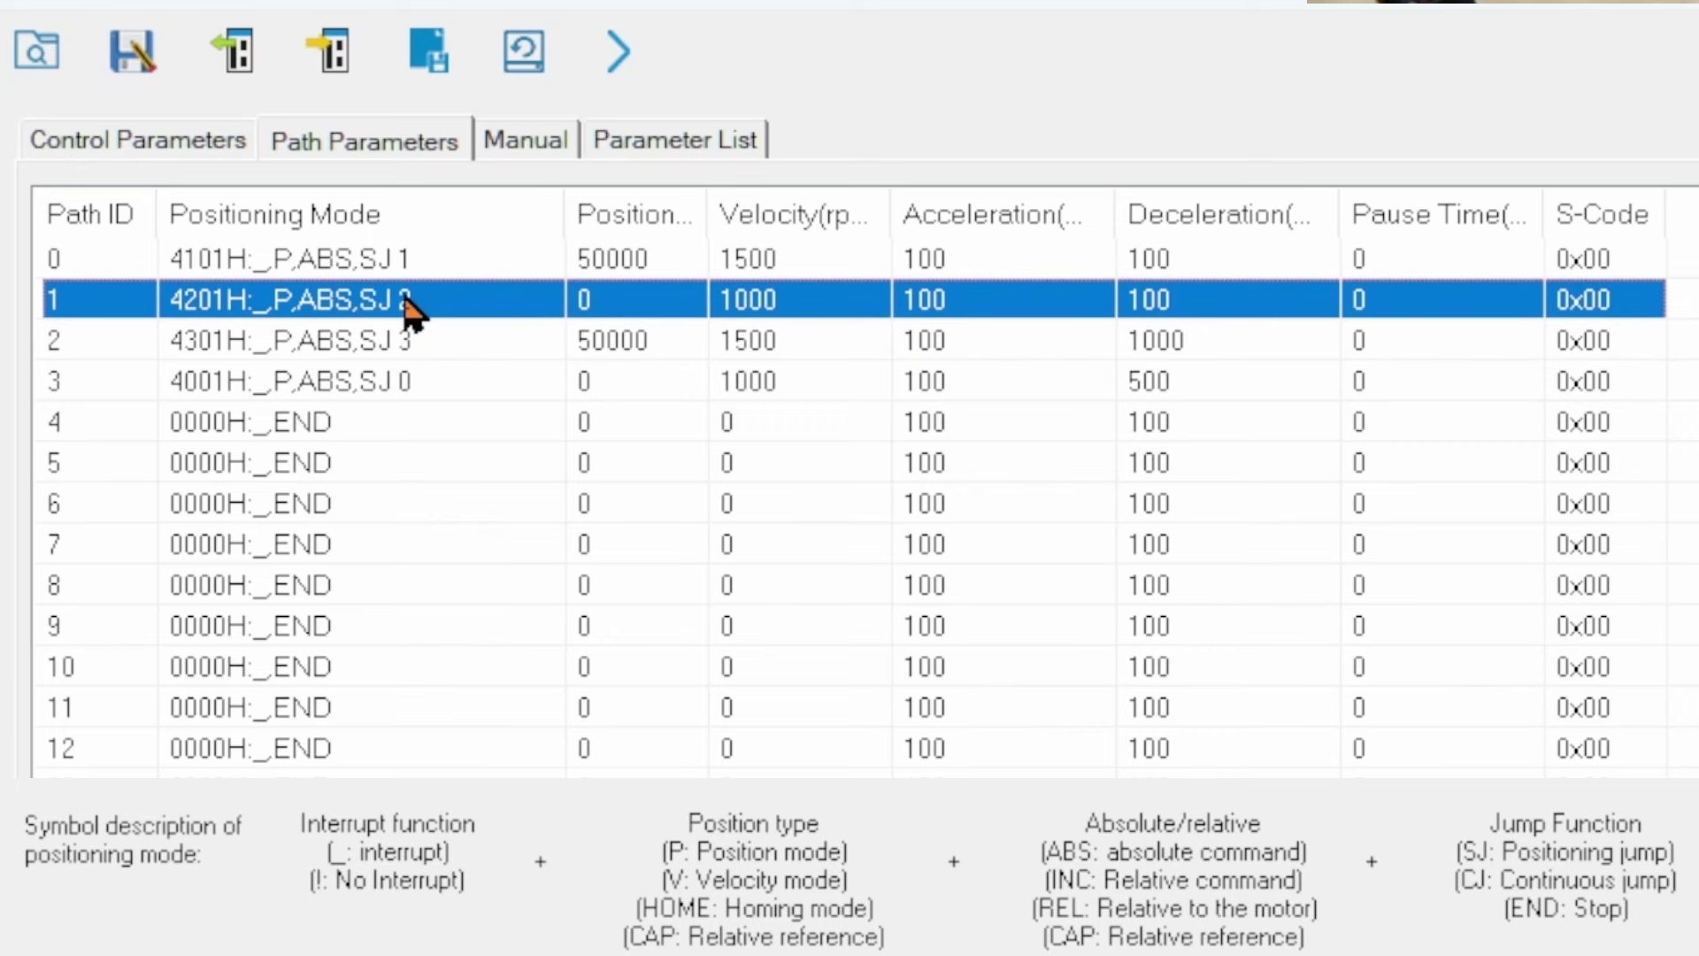
pyautogui.doubleClick(301, 308)
pyautogui.click(652, 535)
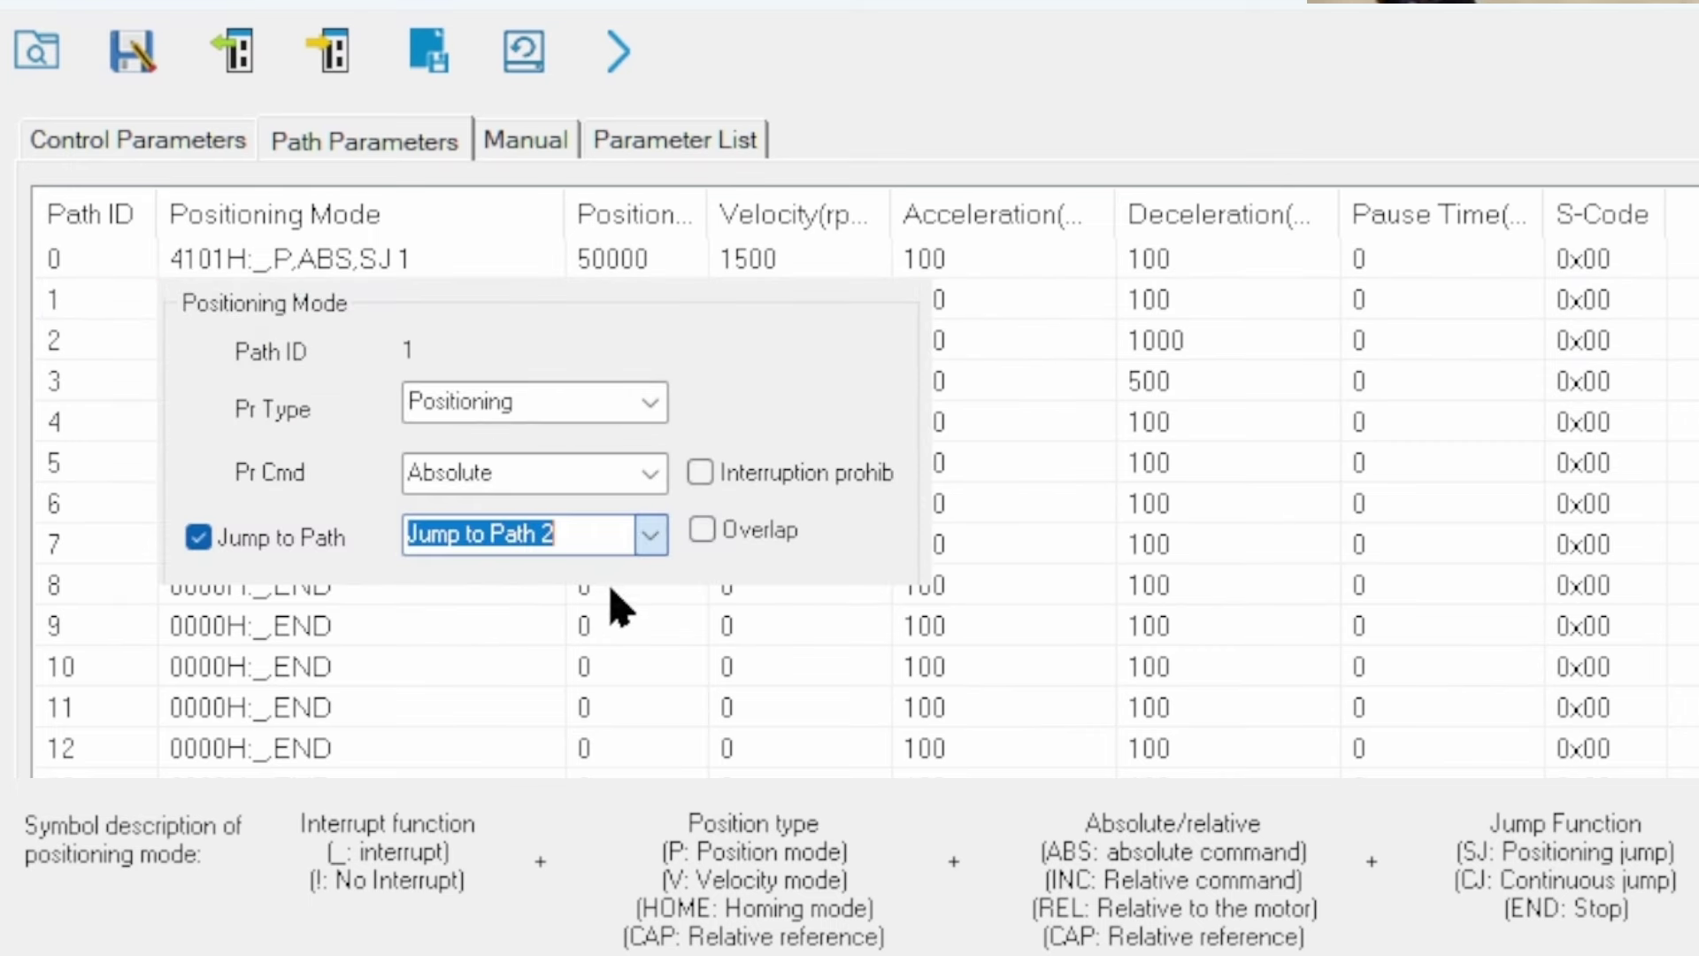
pyautogui.press('Up')
pyautogui.press('Up')
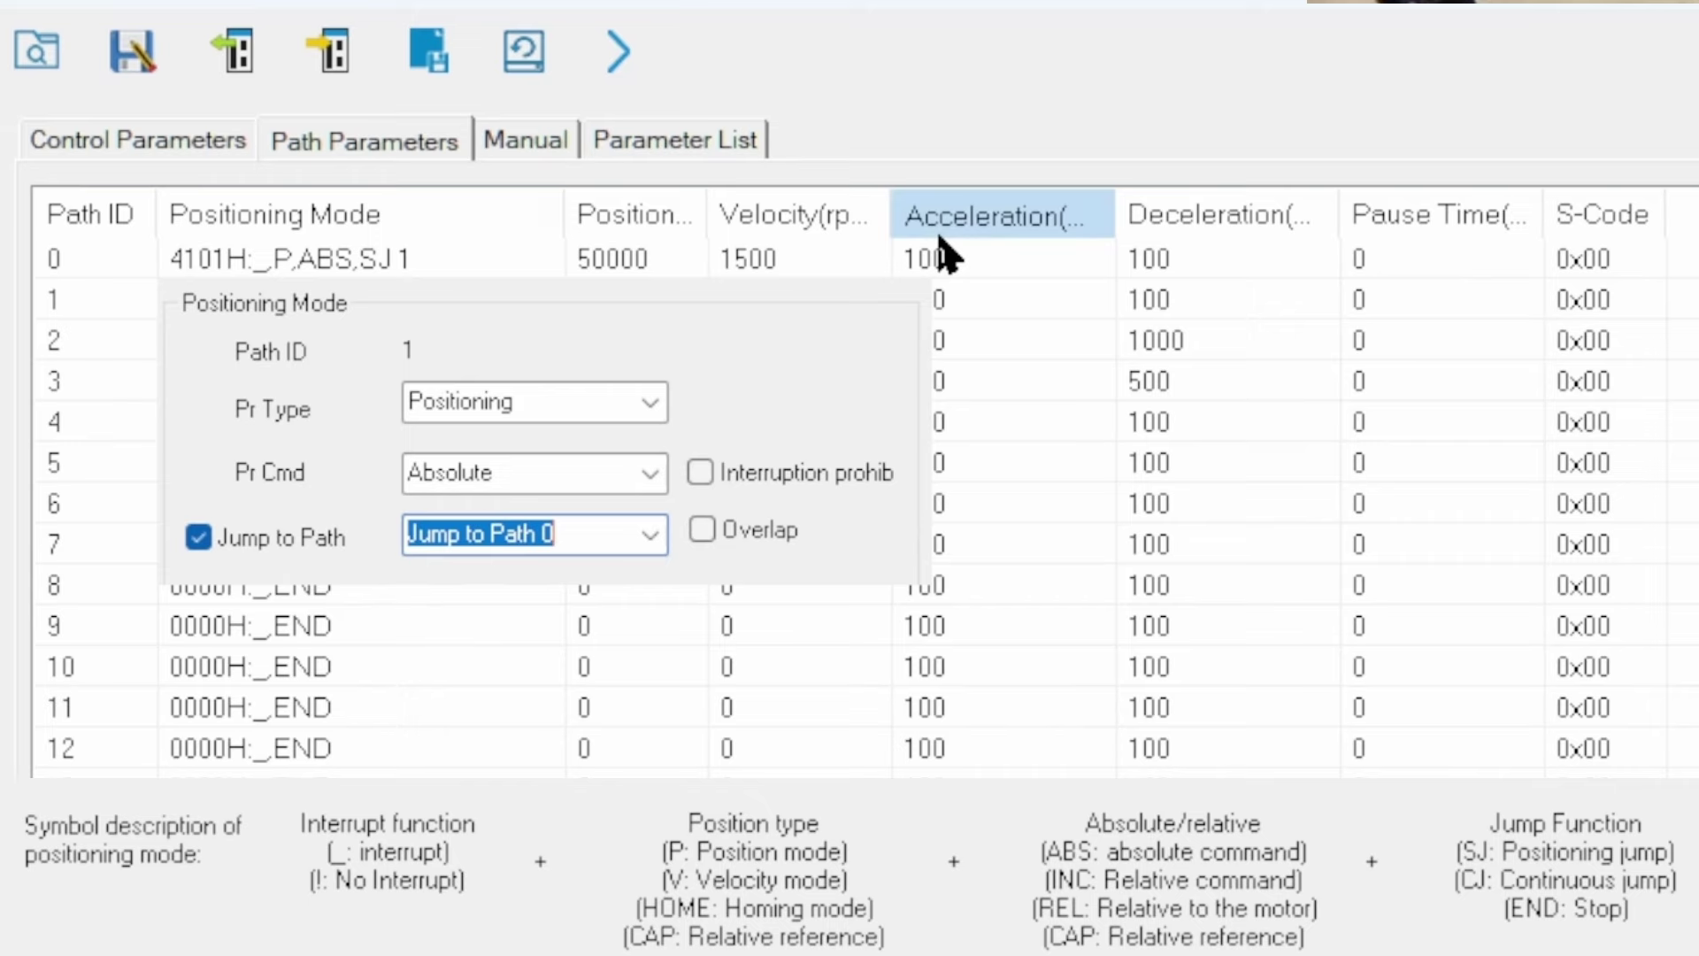
pyautogui.press('Return')
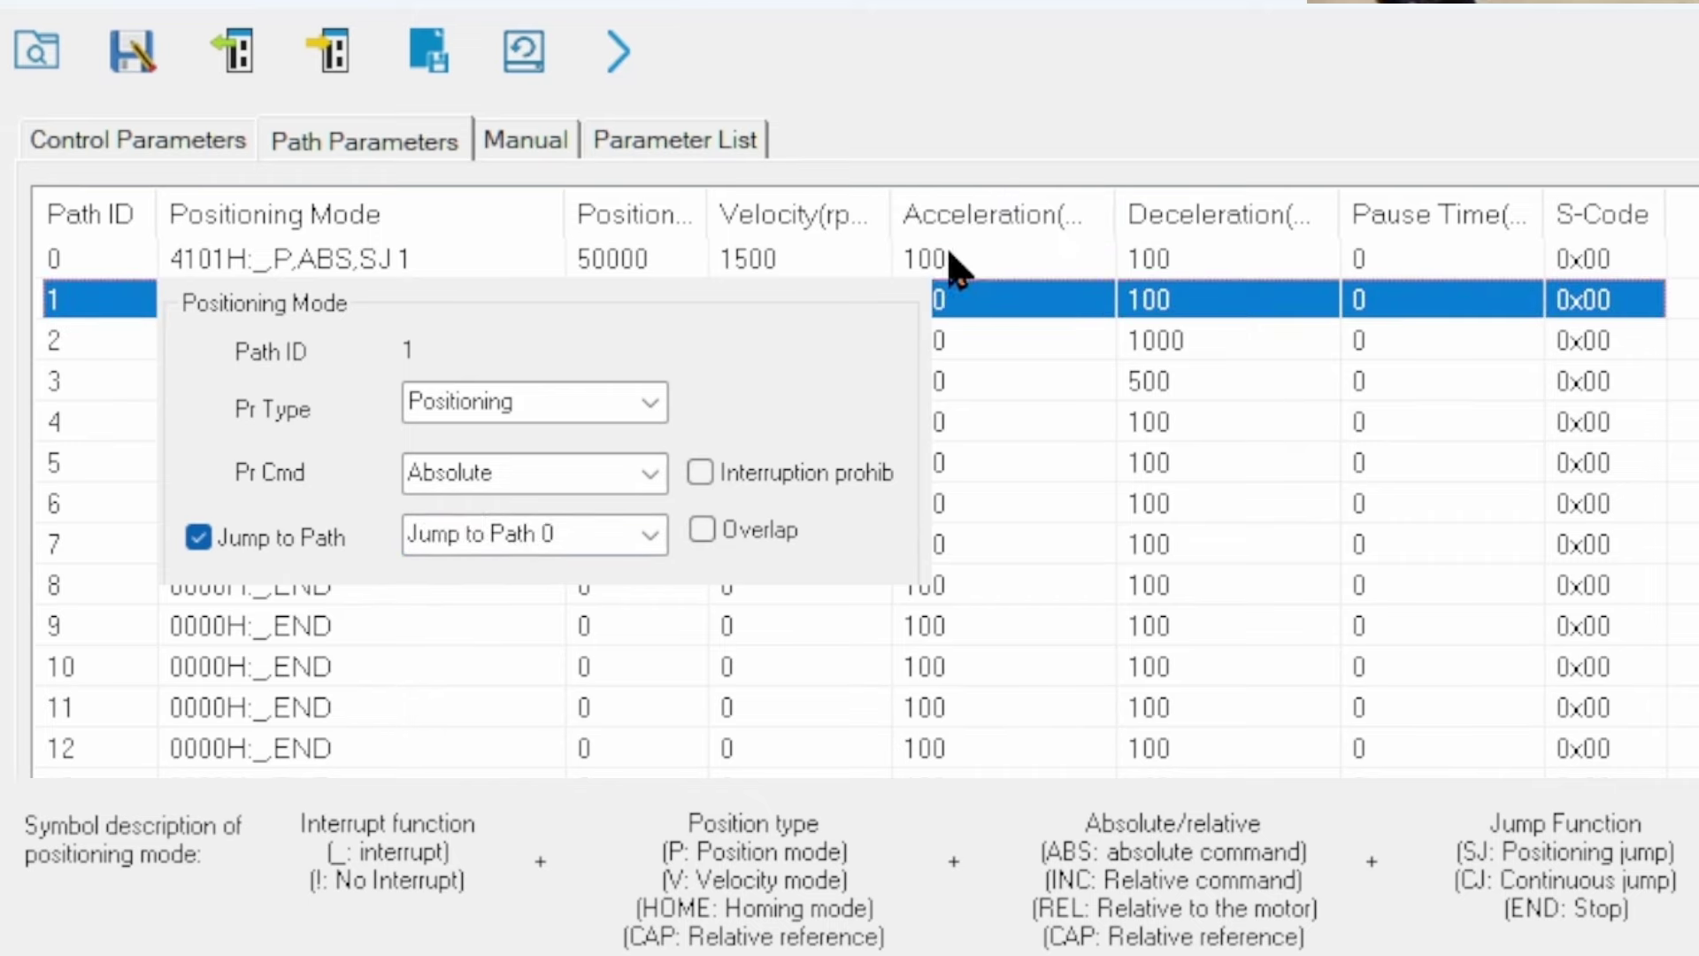
pyautogui.click(974, 315)
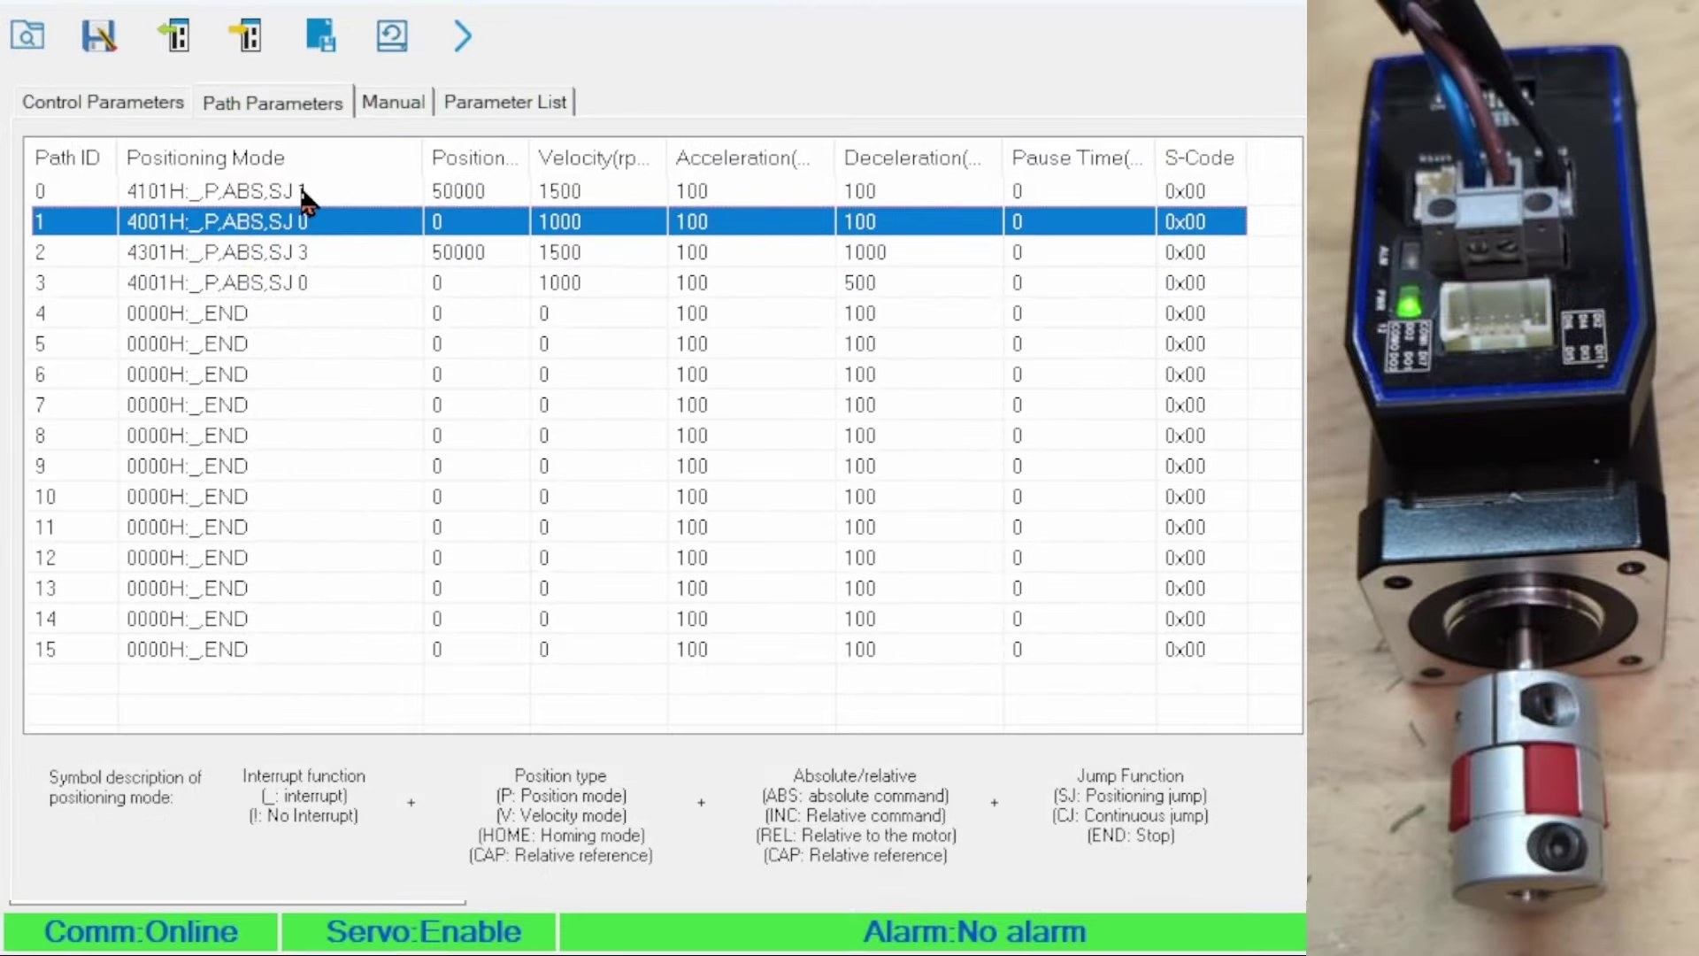
pyautogui.click(245, 37)
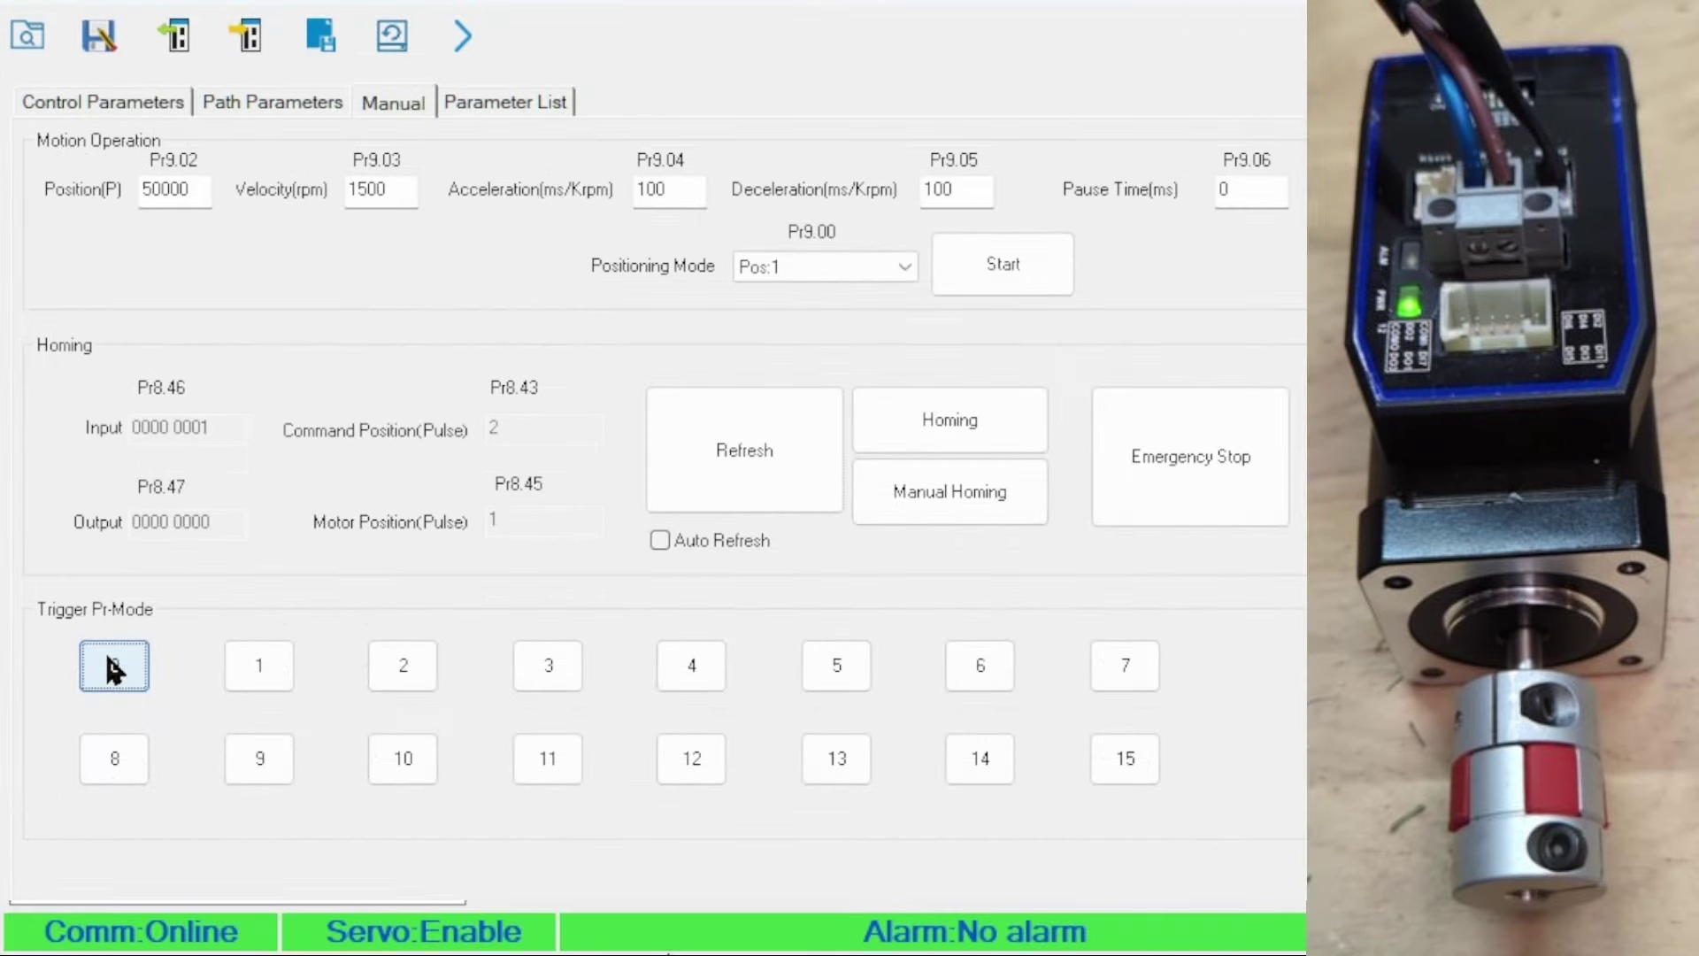
# Step: Disable the Trigger option under CTRG (Pr8.0) in the control parameters and download the change to the drive
pyautogui.click(116, 105)
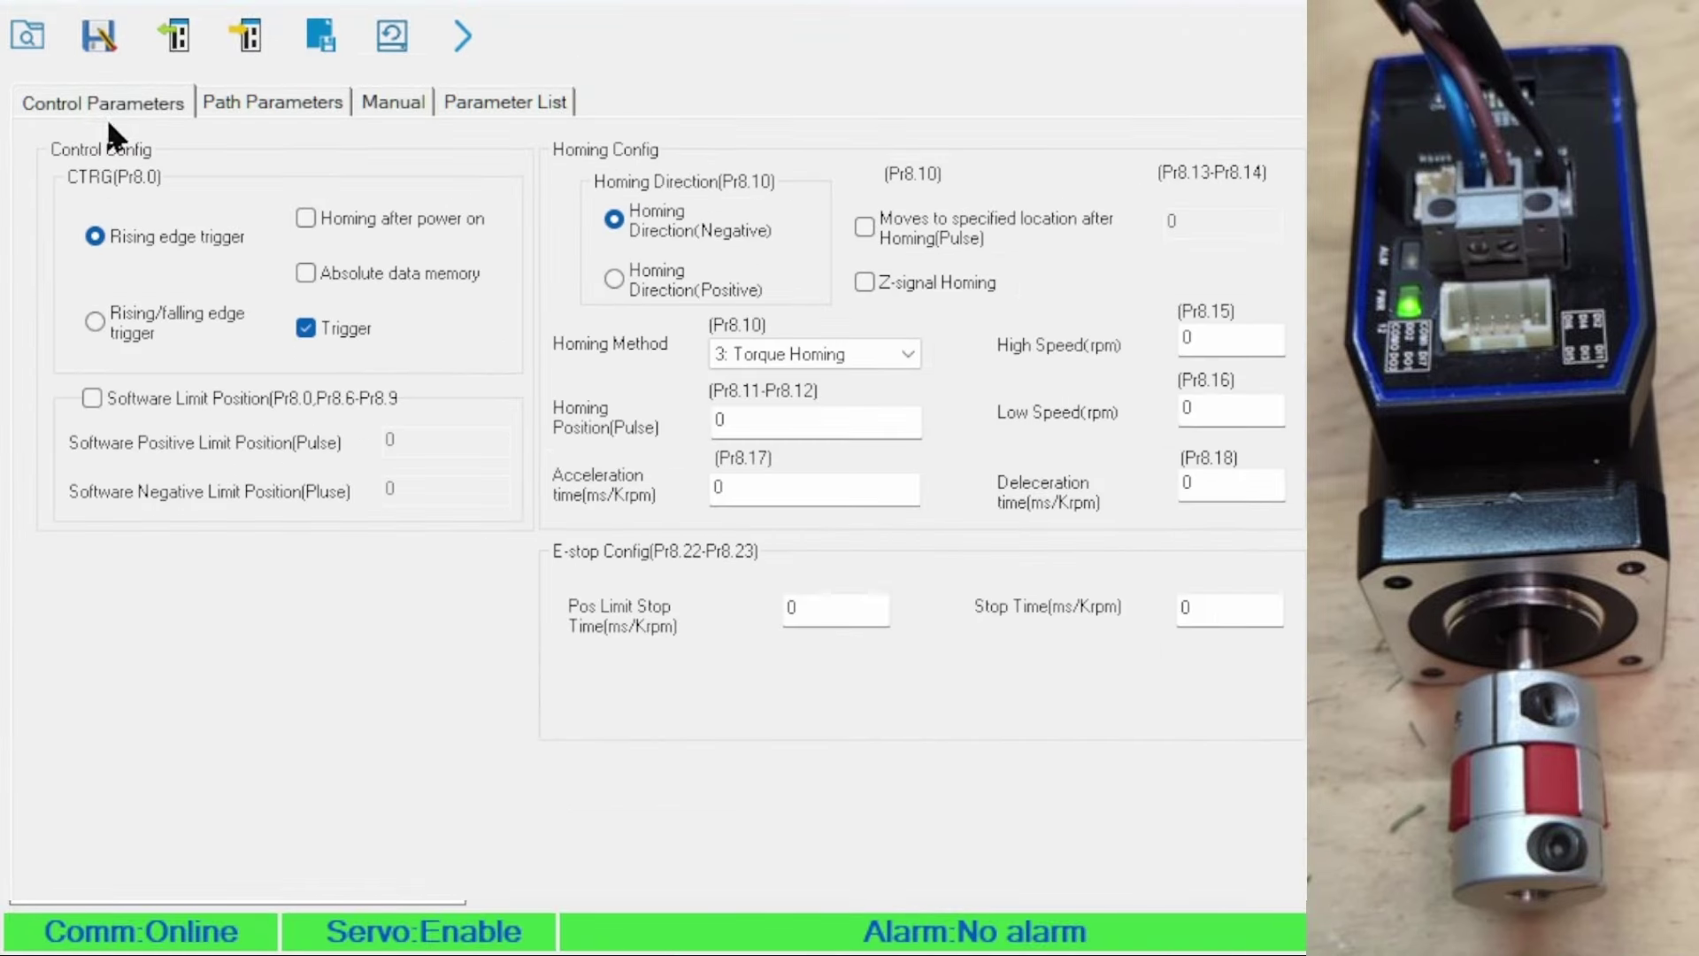
pyautogui.click(306, 329)
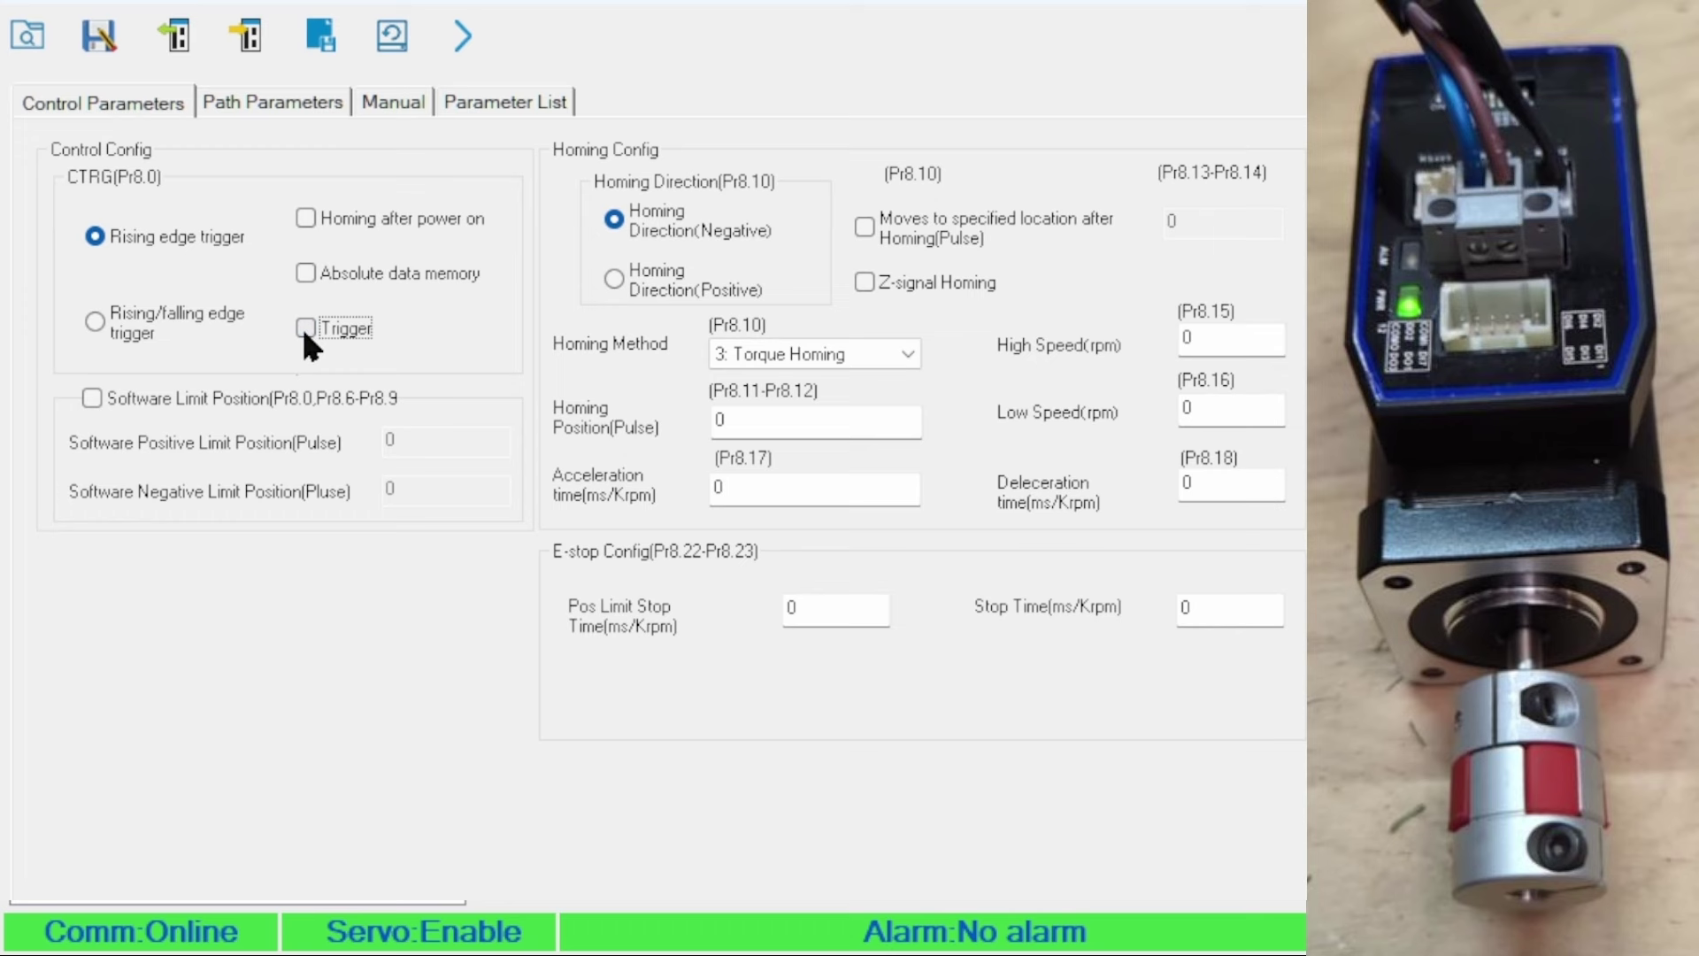
pyautogui.click(247, 53)
pyautogui.click(878, 531)
# Step: Trigger PR path 0 manually, refresh the position readings while it runs, and halt the motor with the emergency stop
pyautogui.click(387, 116)
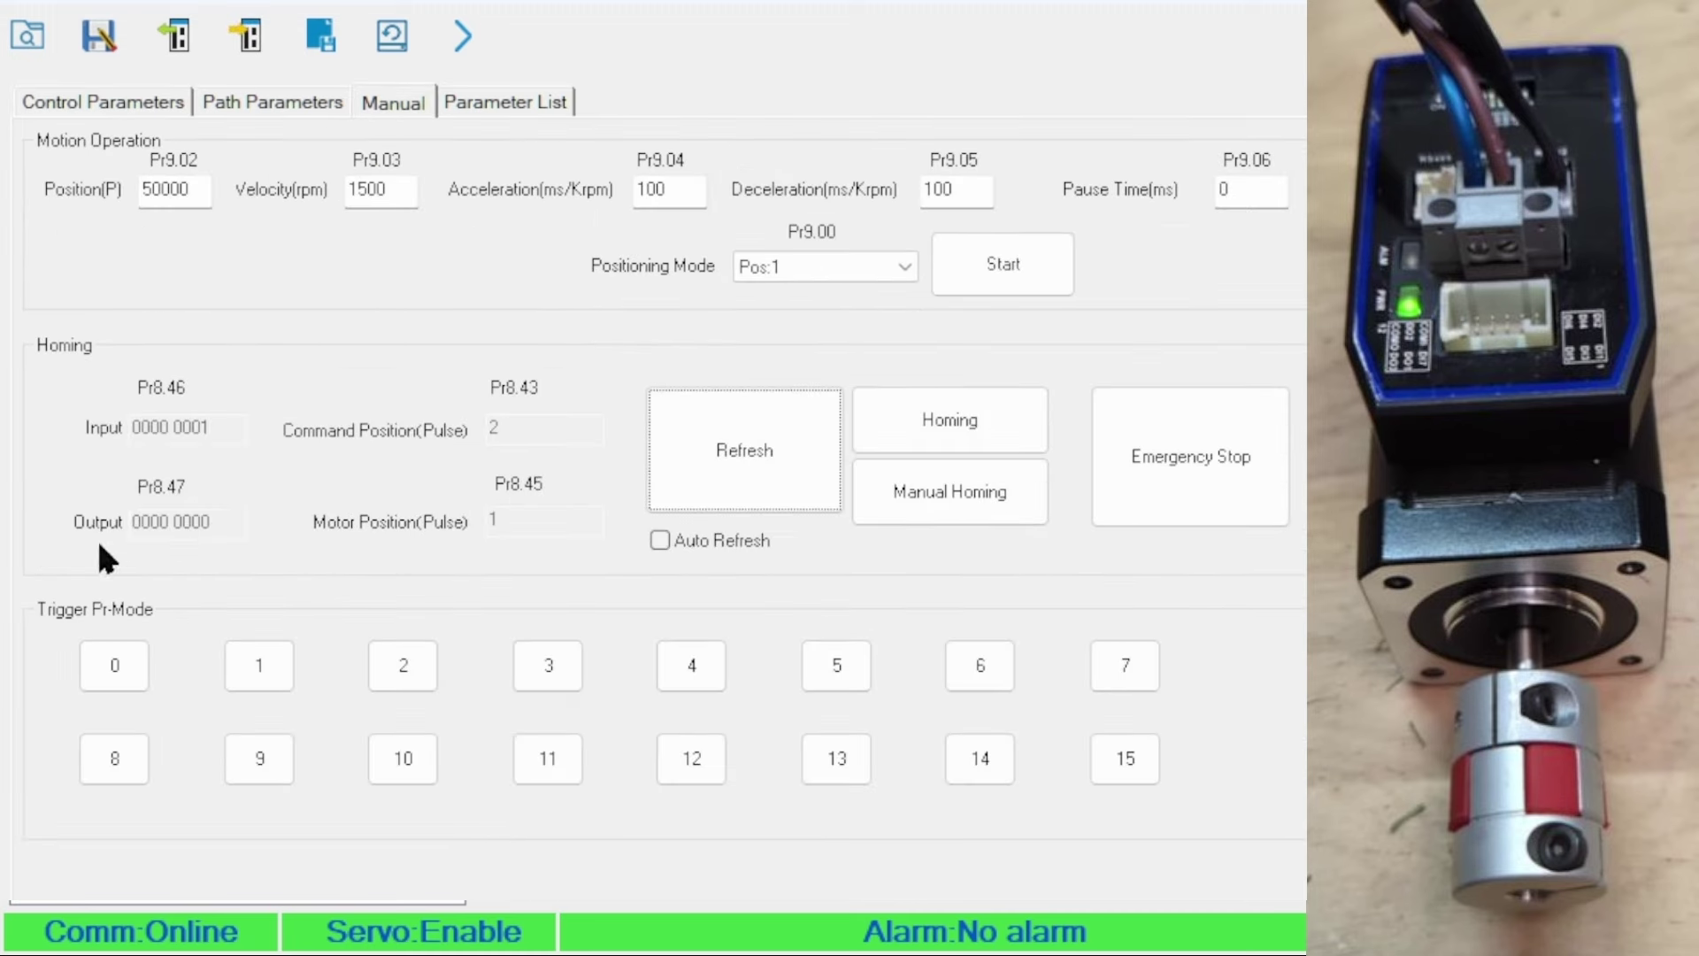
pyautogui.click(110, 663)
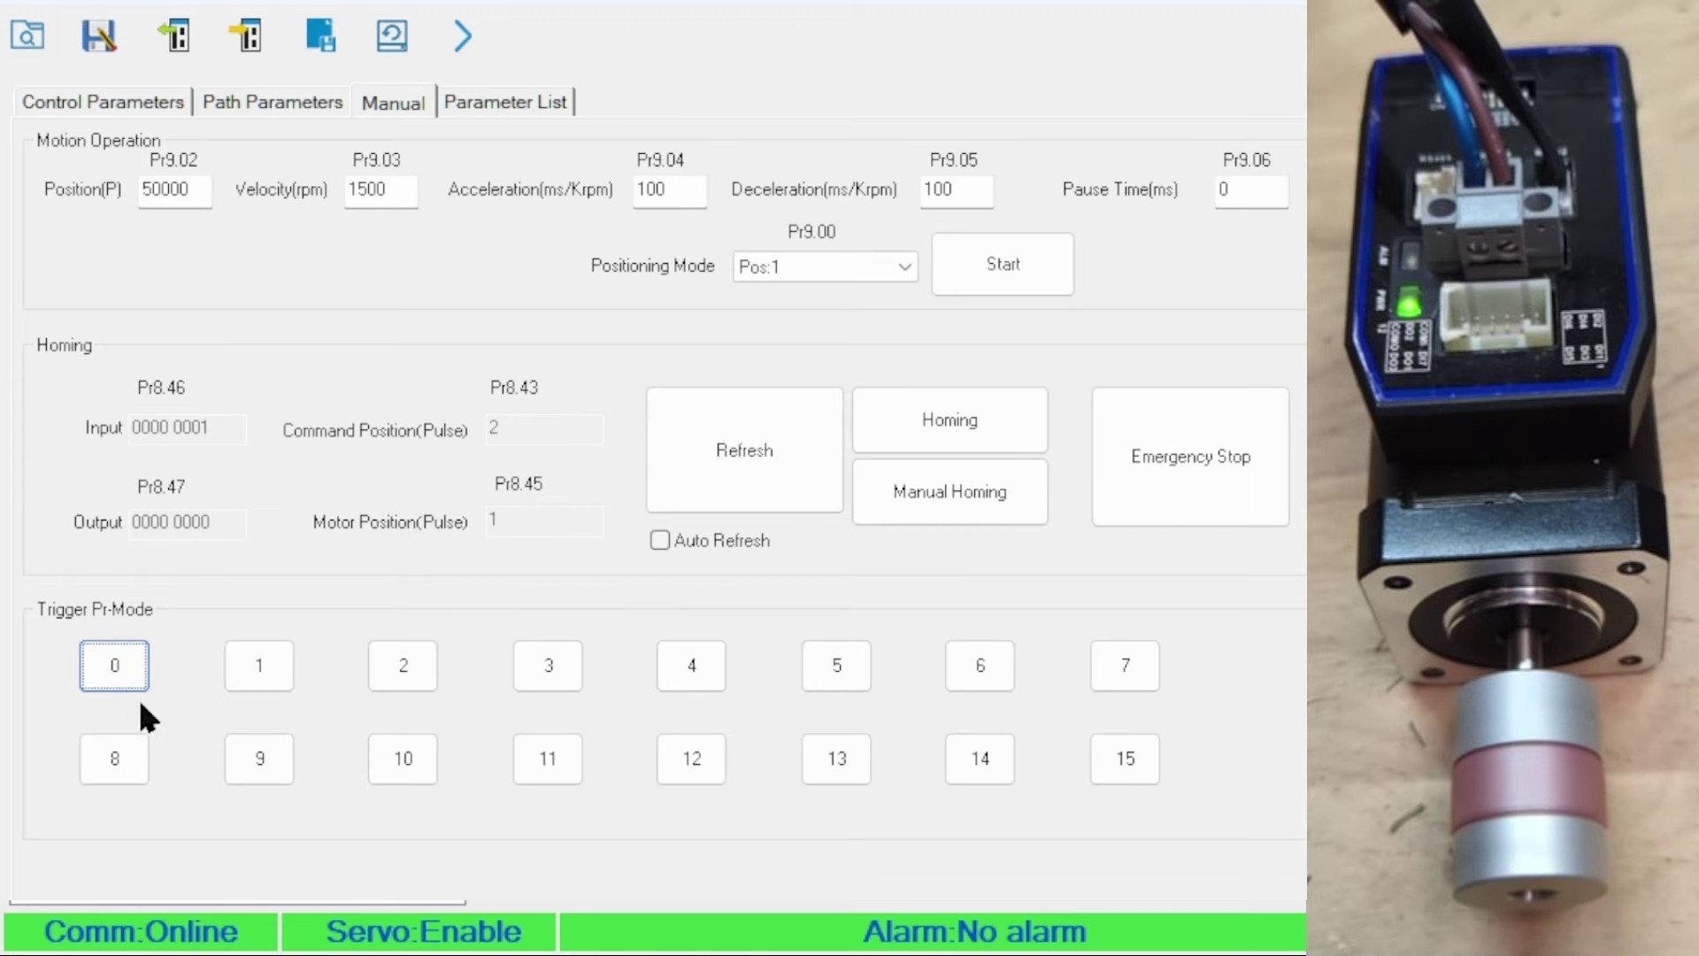
pyautogui.click(756, 447)
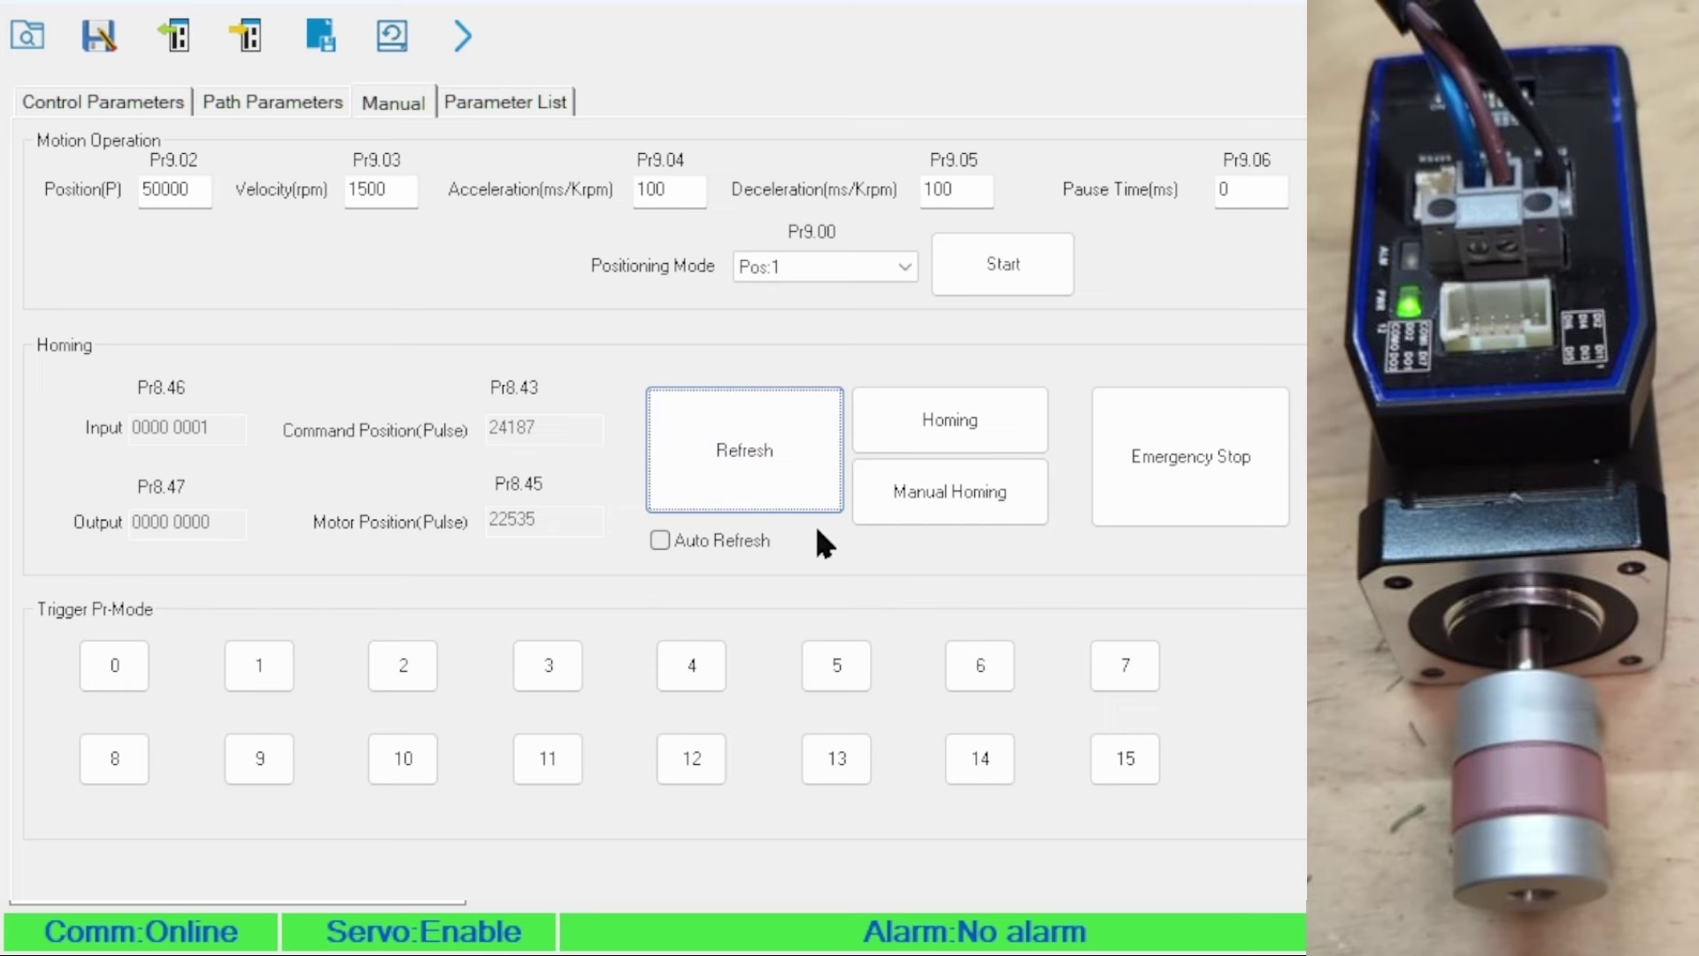
pyautogui.click(1175, 491)
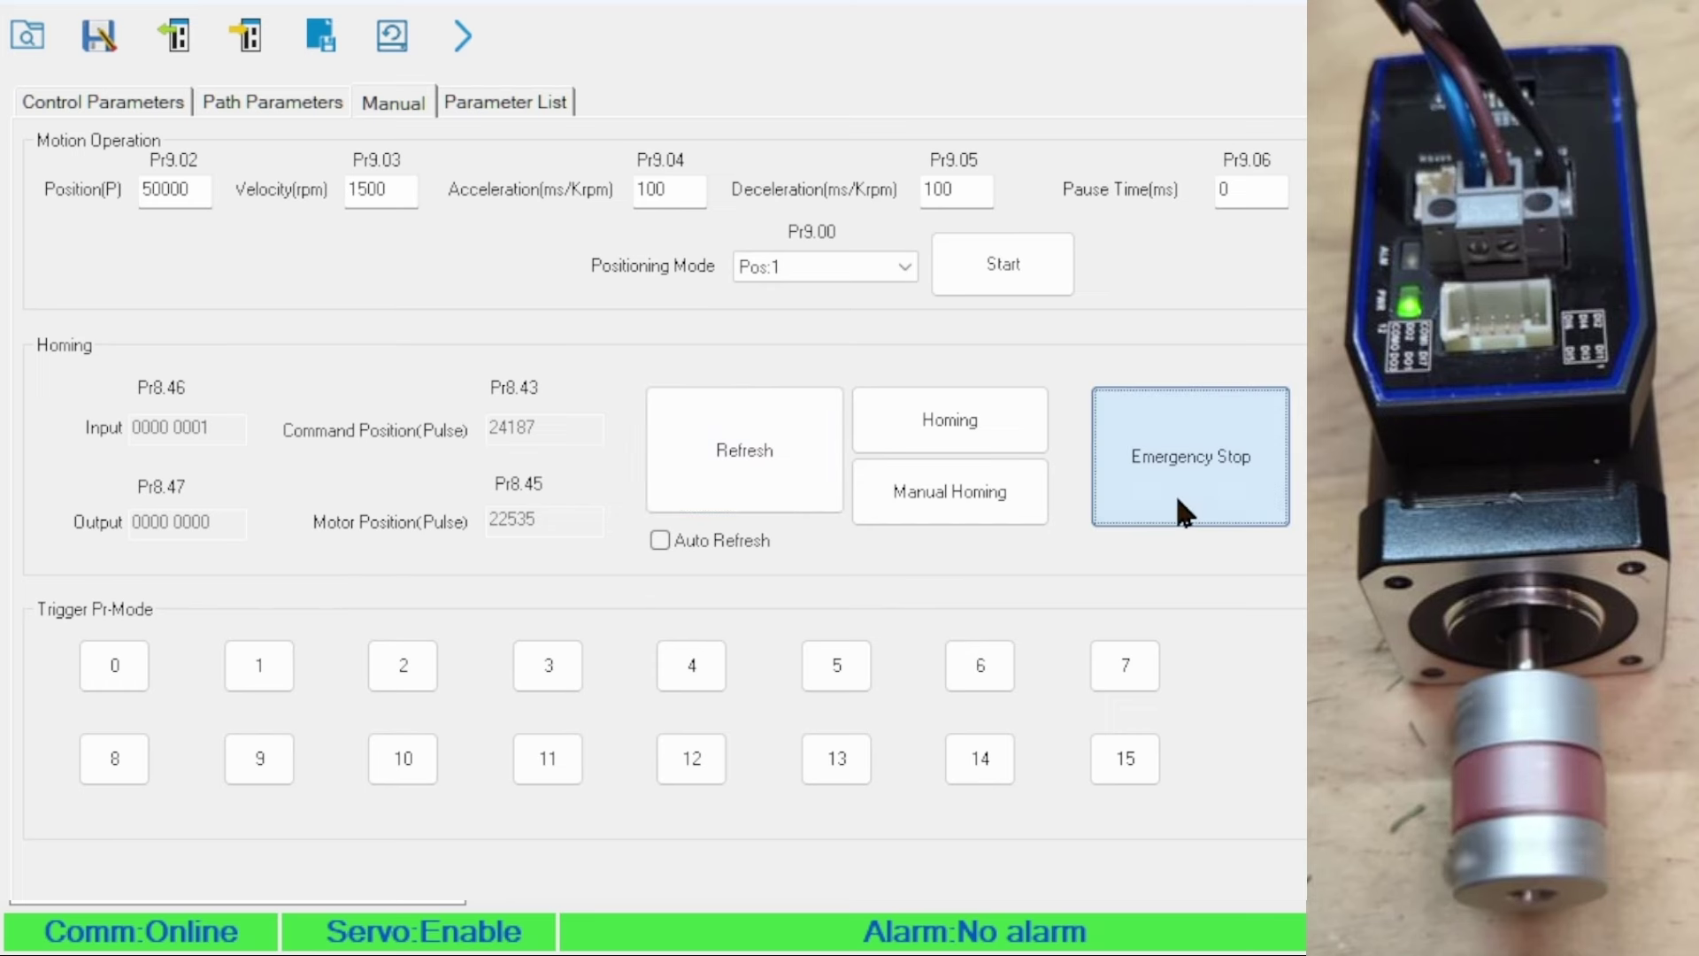
# Step: Perform manual homing at the motor's stopped position, refreshing the command and motor position readings
pyautogui.click(727, 460)
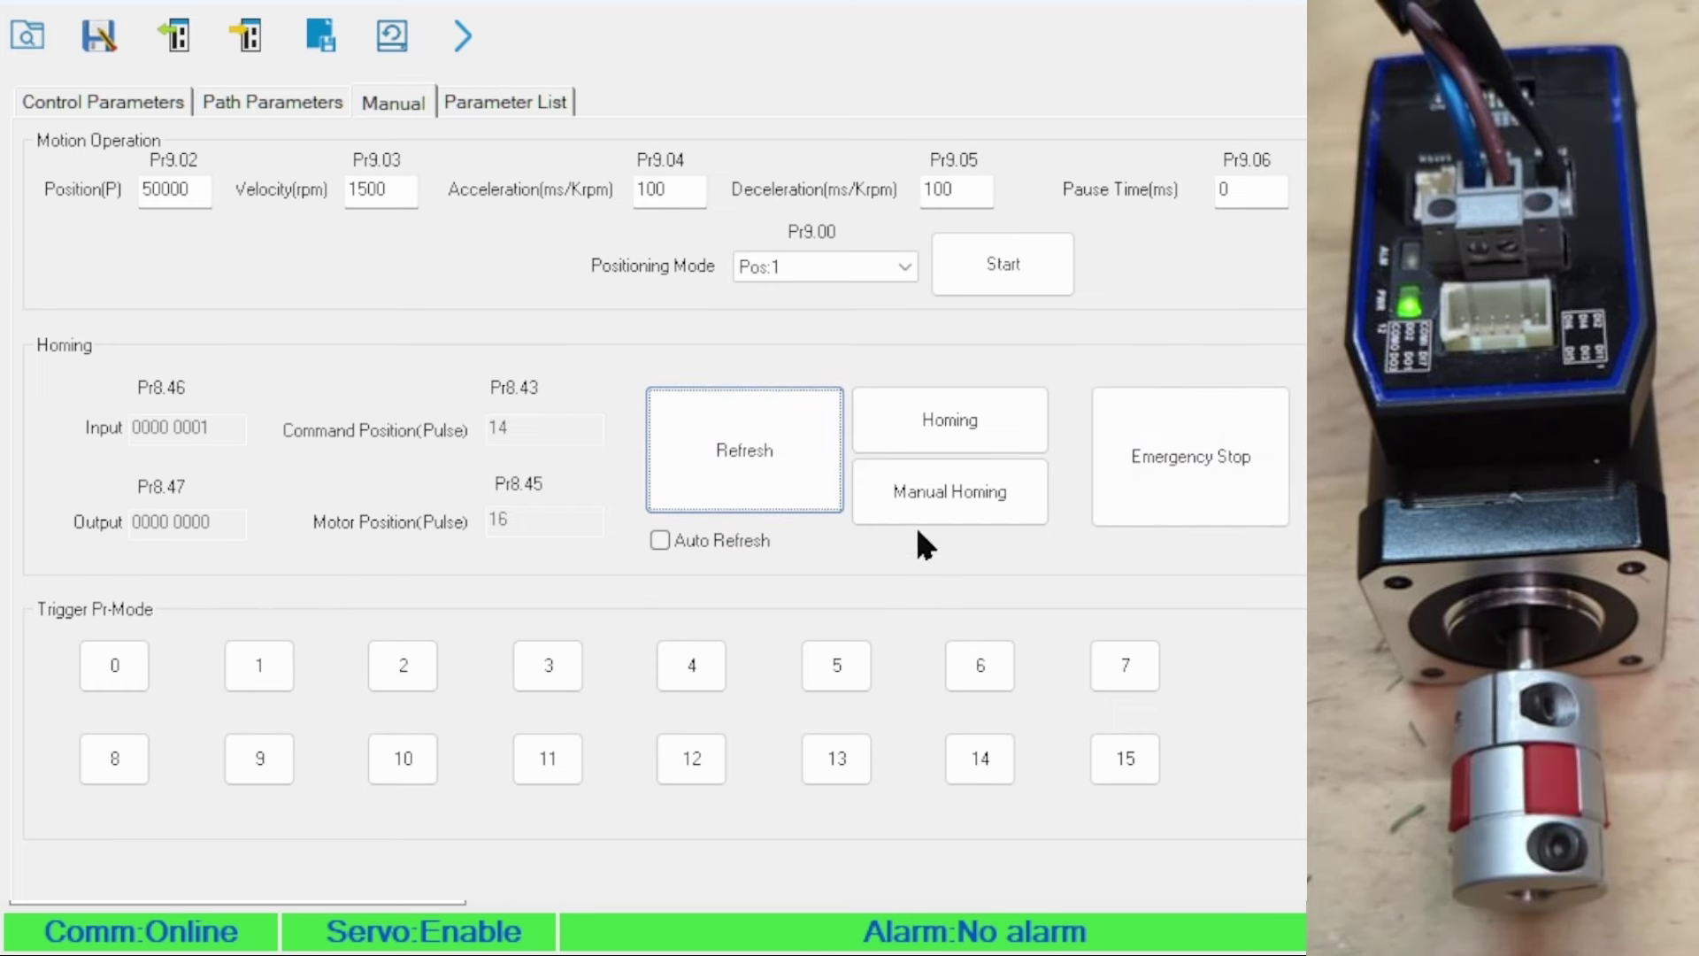
pyautogui.click(954, 497)
pyautogui.click(781, 486)
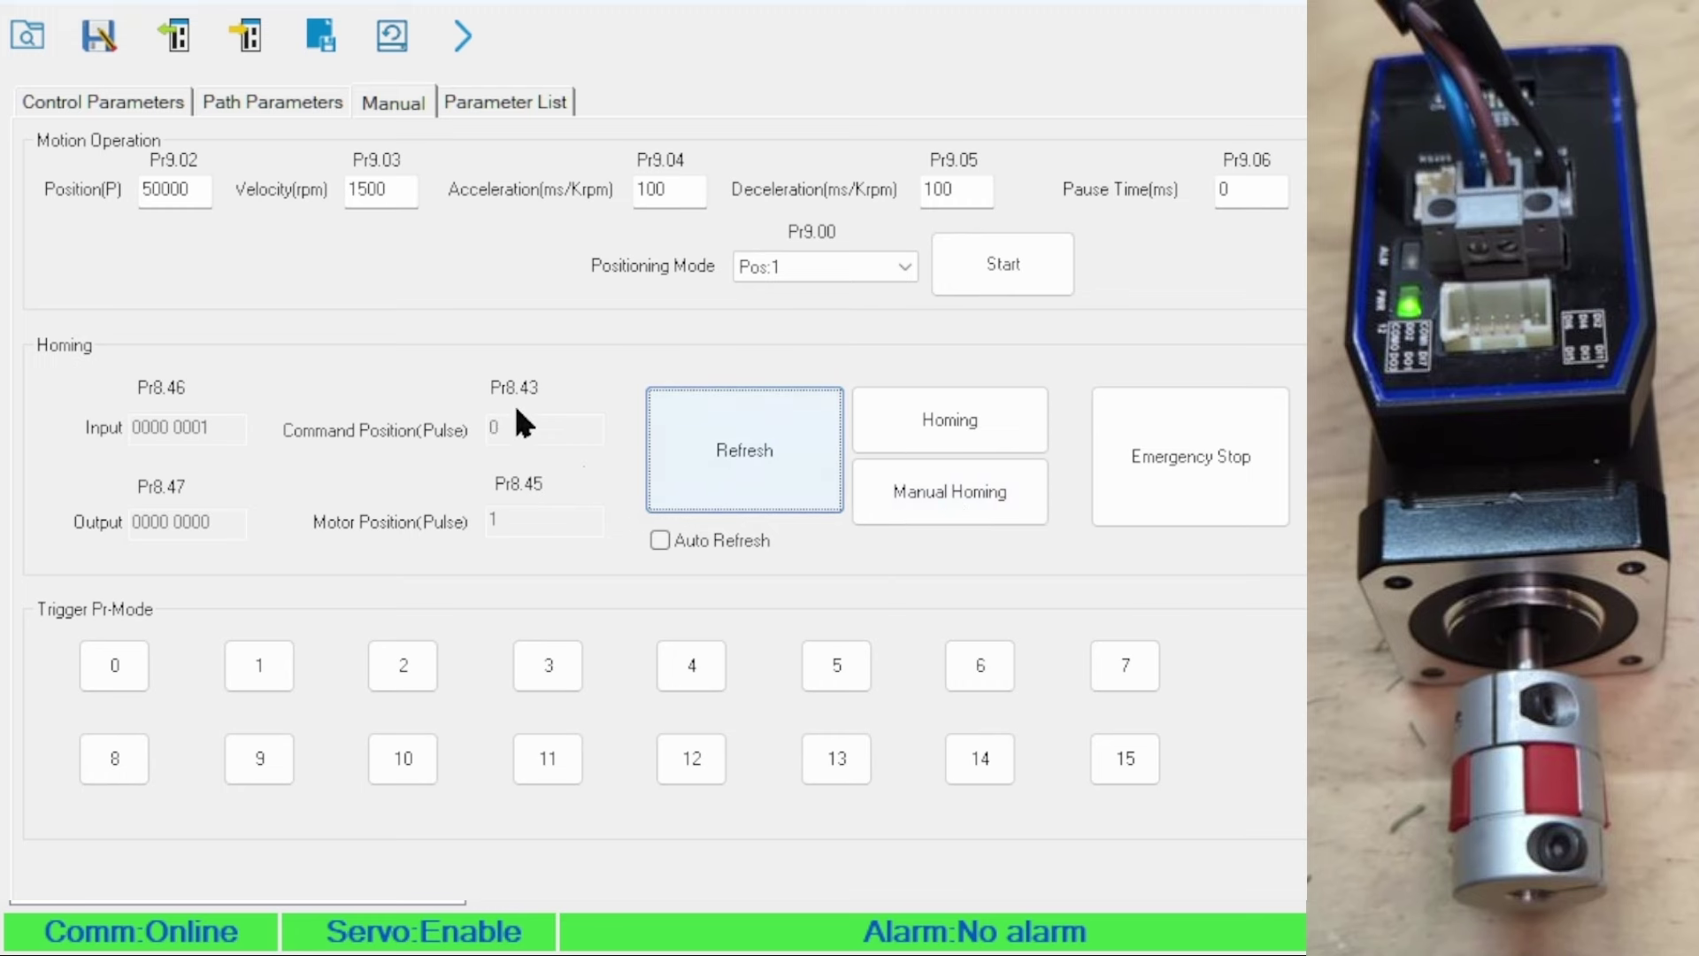
# Step: Set Path 1's jump target to Path 2 in the path parameters
pyautogui.click(257, 112)
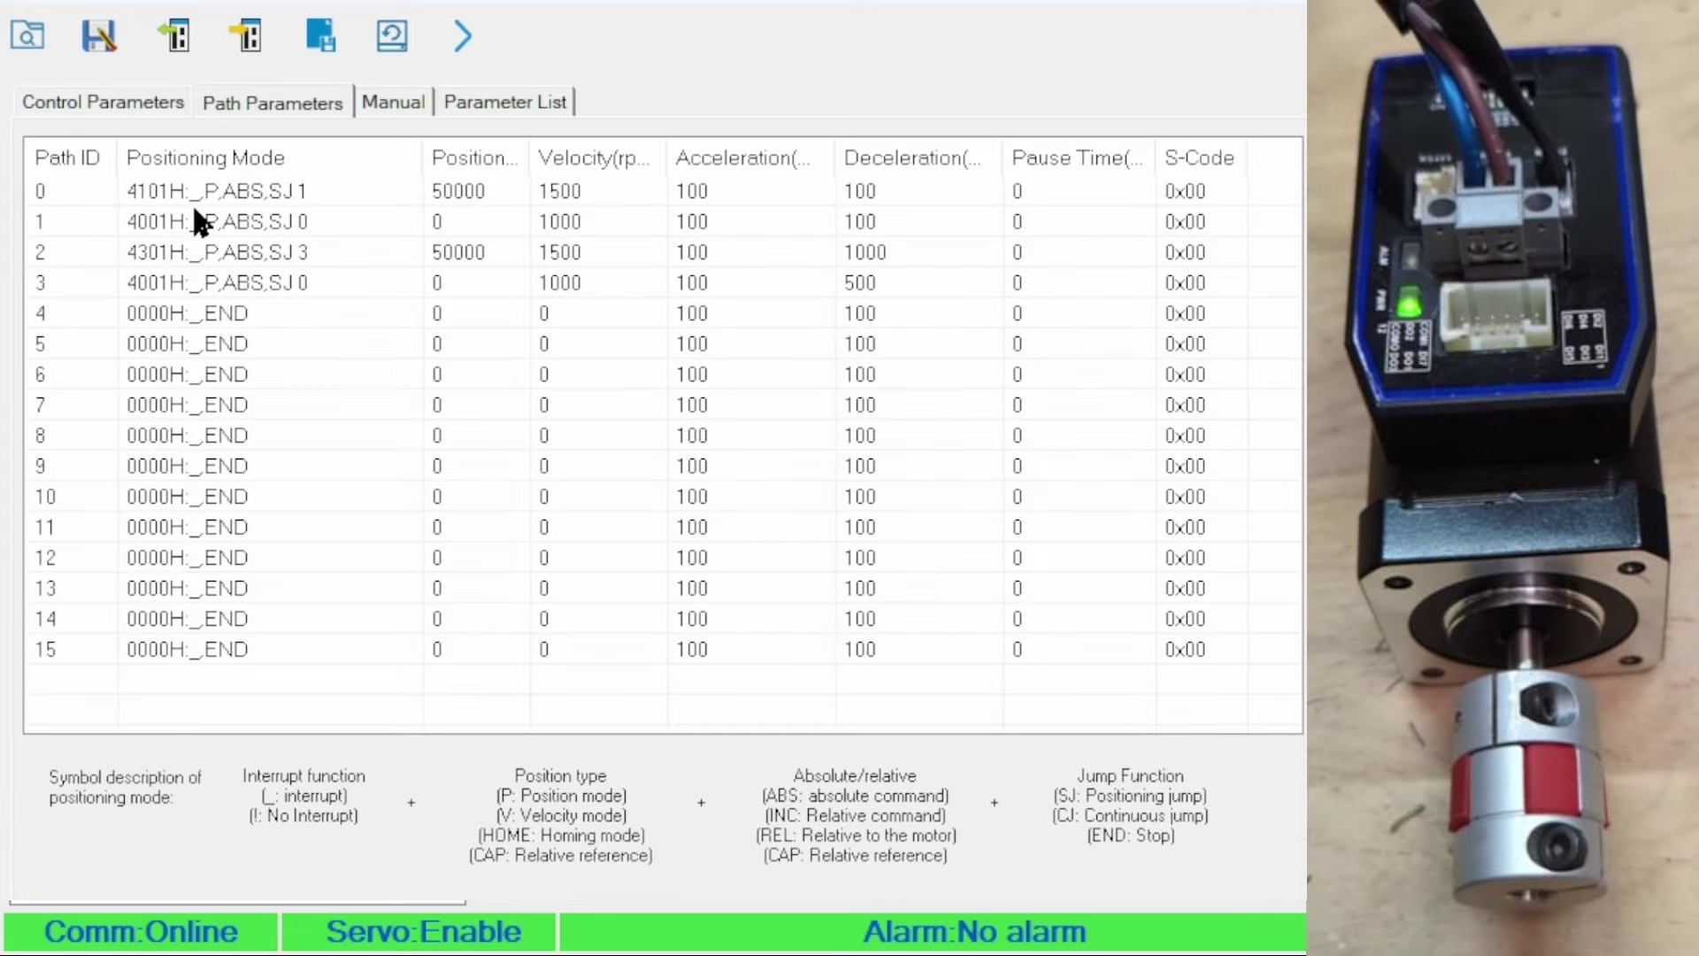
pyautogui.doubleClick(336, 221)
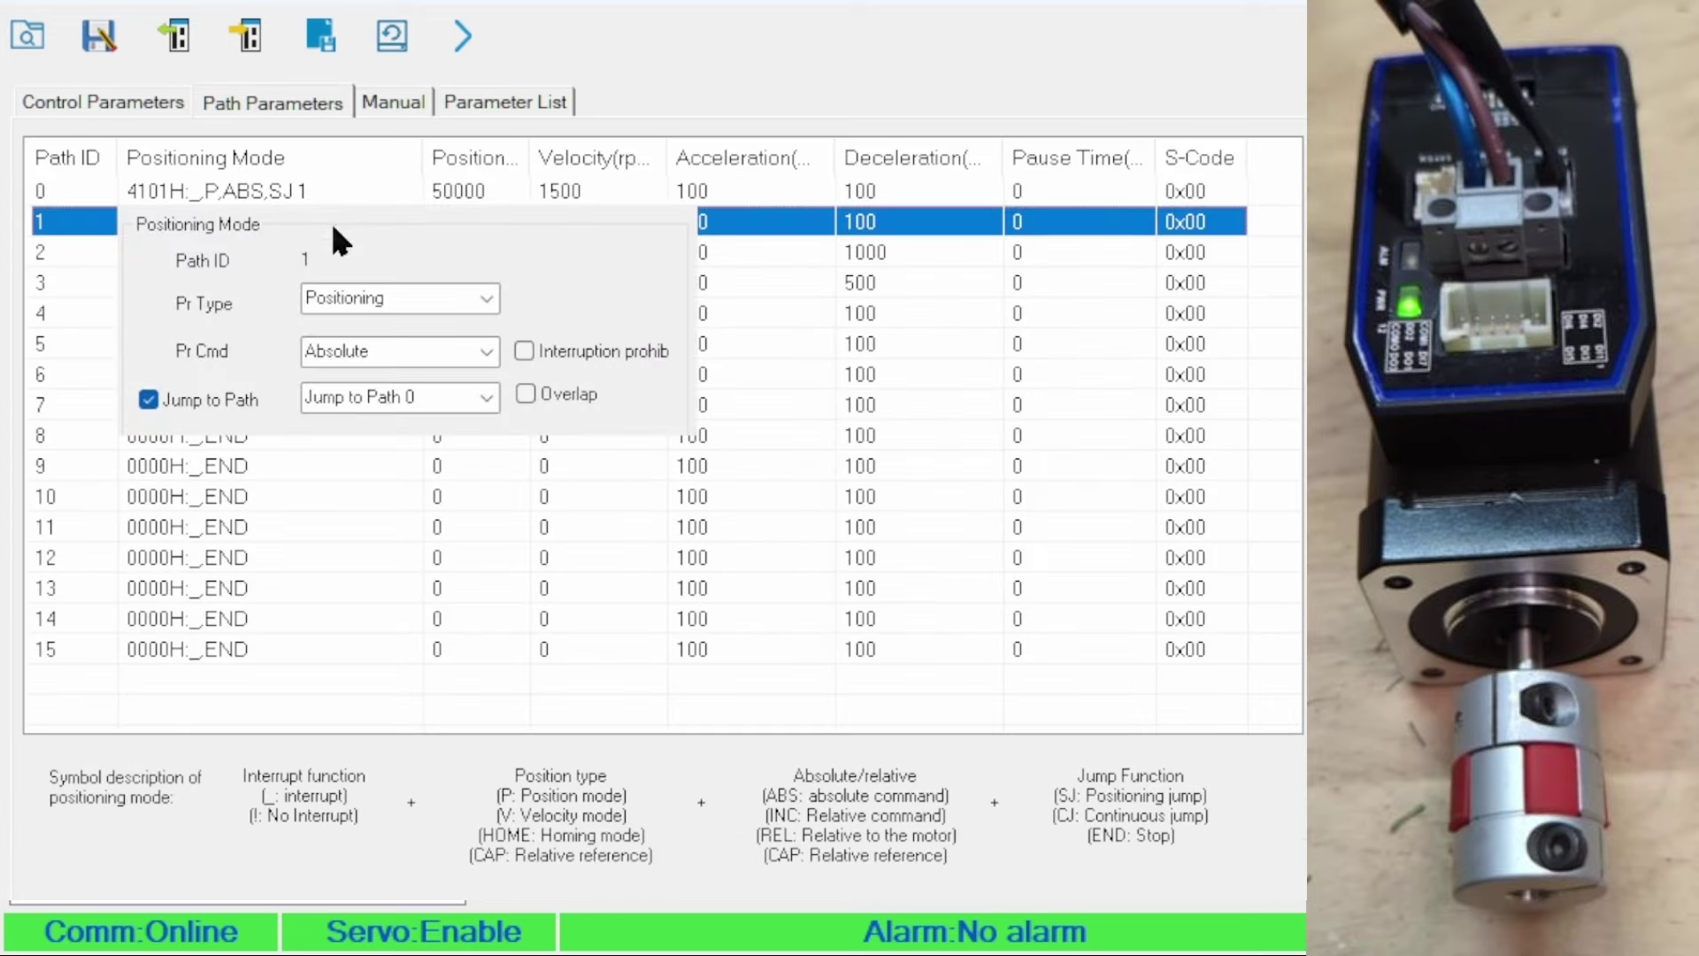
pyautogui.click(487, 400)
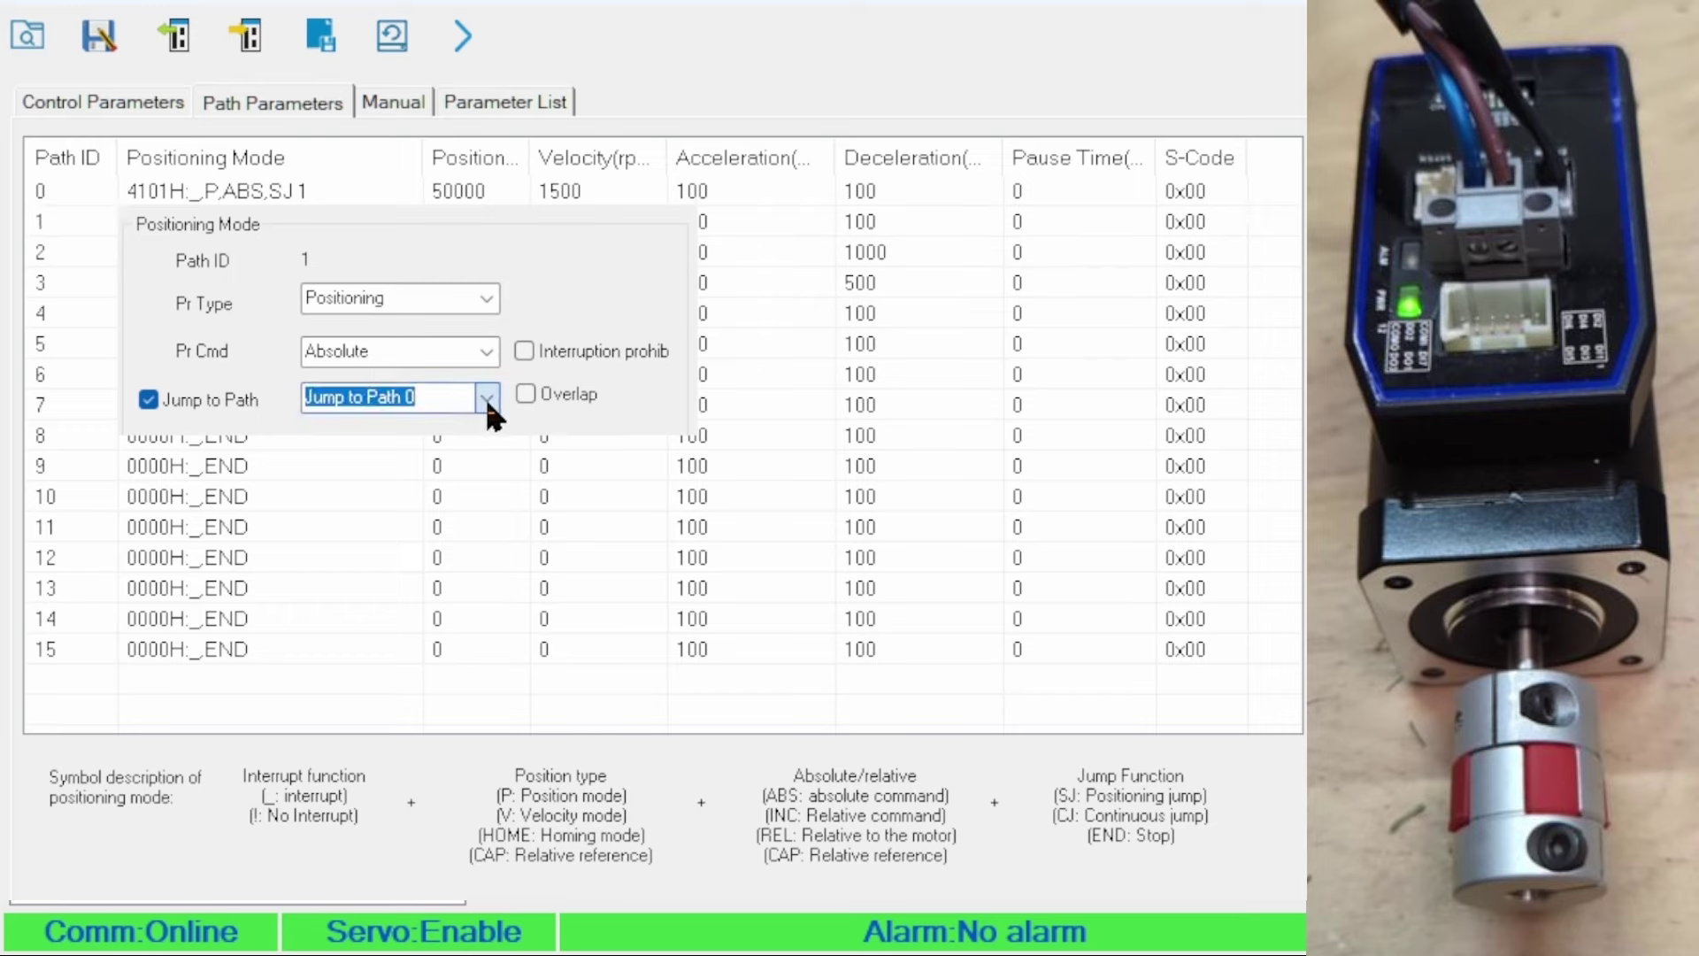
pyautogui.press('Down')
pyautogui.press('Down')
pyautogui.click(724, 262)
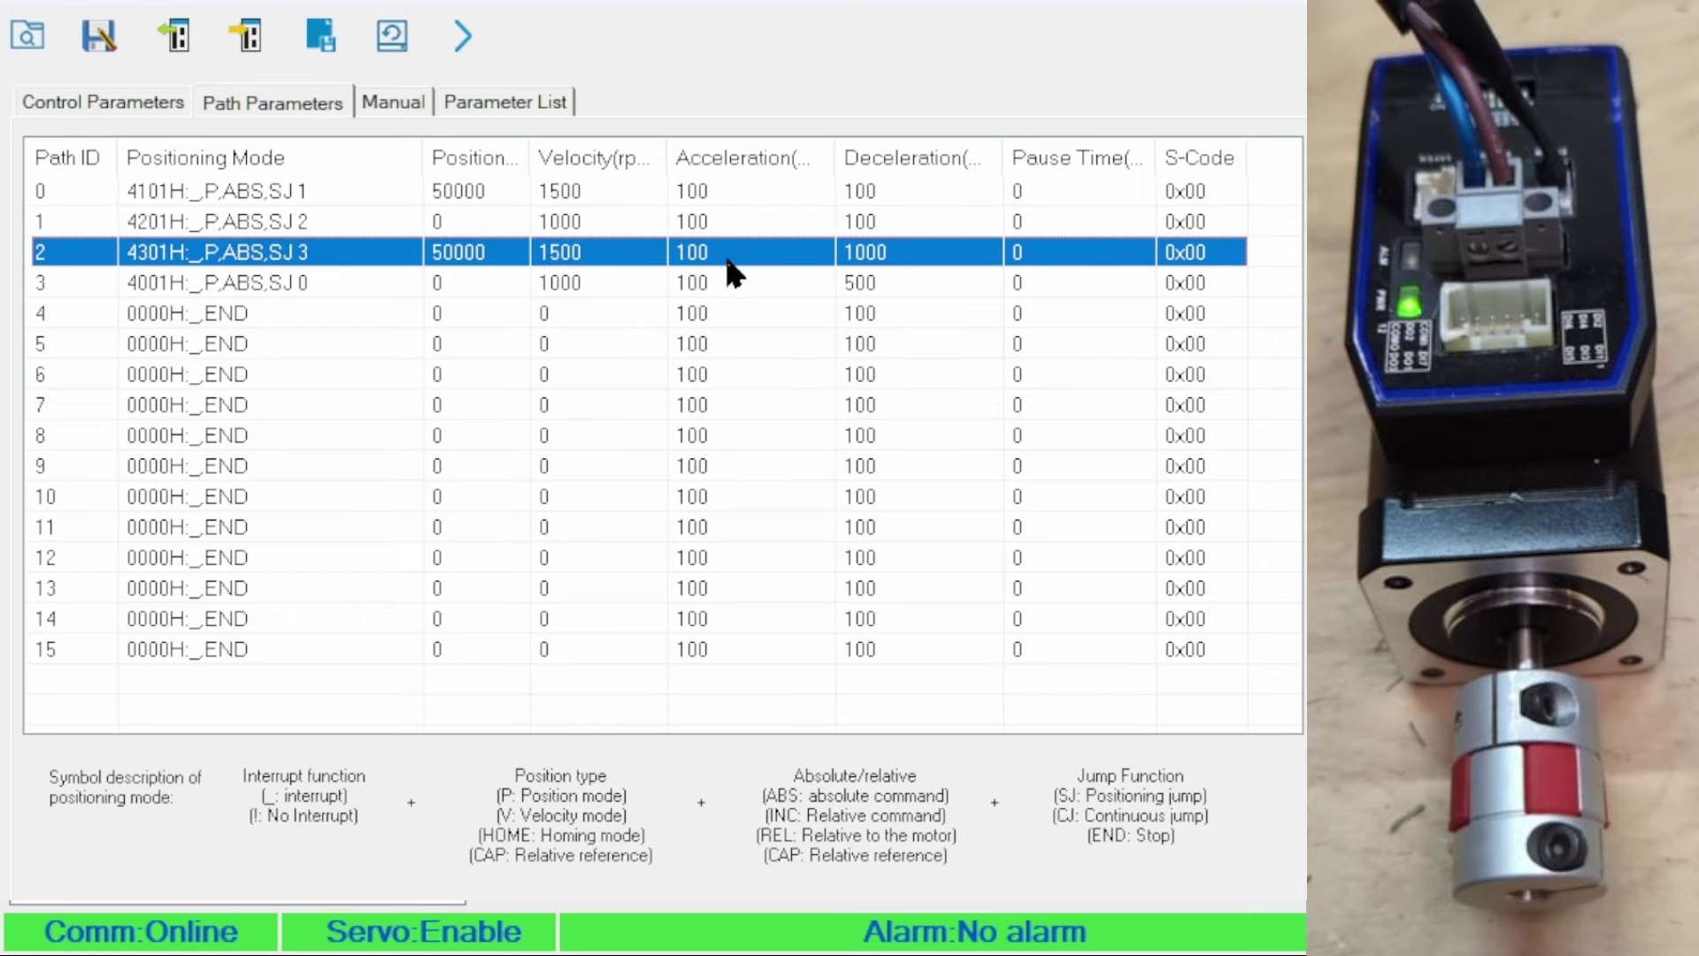
# Step: Set Path 3's deceleration to 100 and its acceleration to 1000
pyautogui.click(879, 285)
pyautogui.click(872, 274)
pyautogui.moveTo(873, 274); pyautogui.dragTo(1053, 315)
pyautogui.write('10')
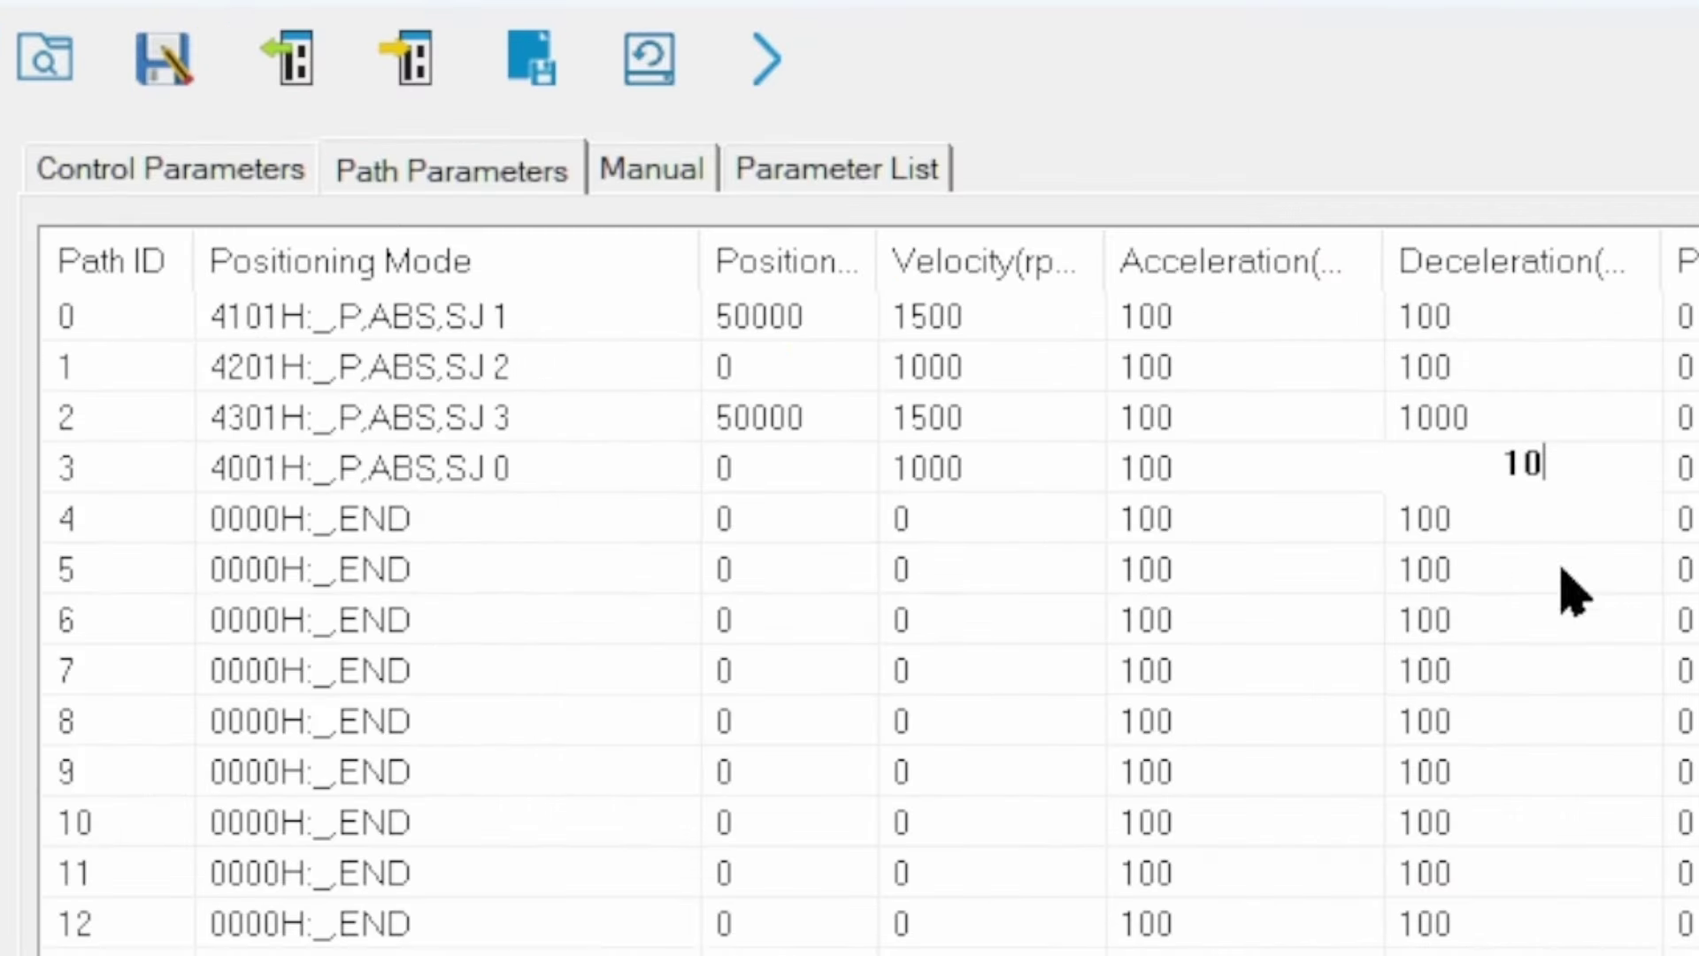
pyautogui.write('0')
pyautogui.click(1150, 482)
pyautogui.click(1168, 487)
pyautogui.write('0')
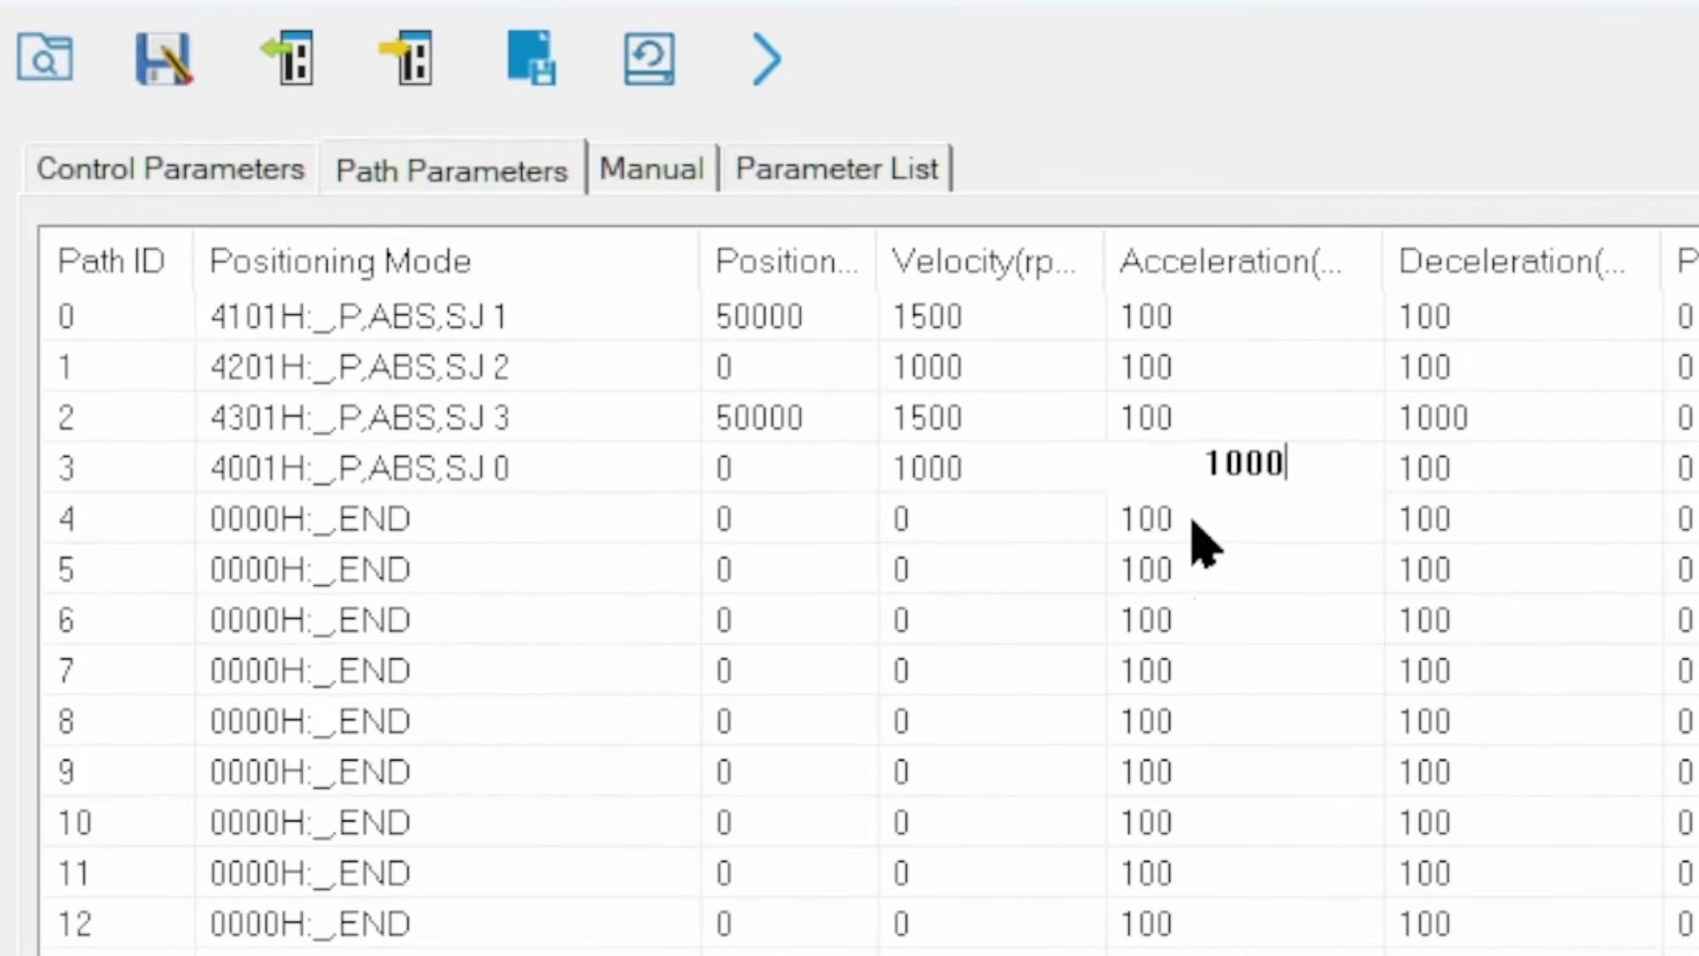
pyautogui.click(1186, 529)
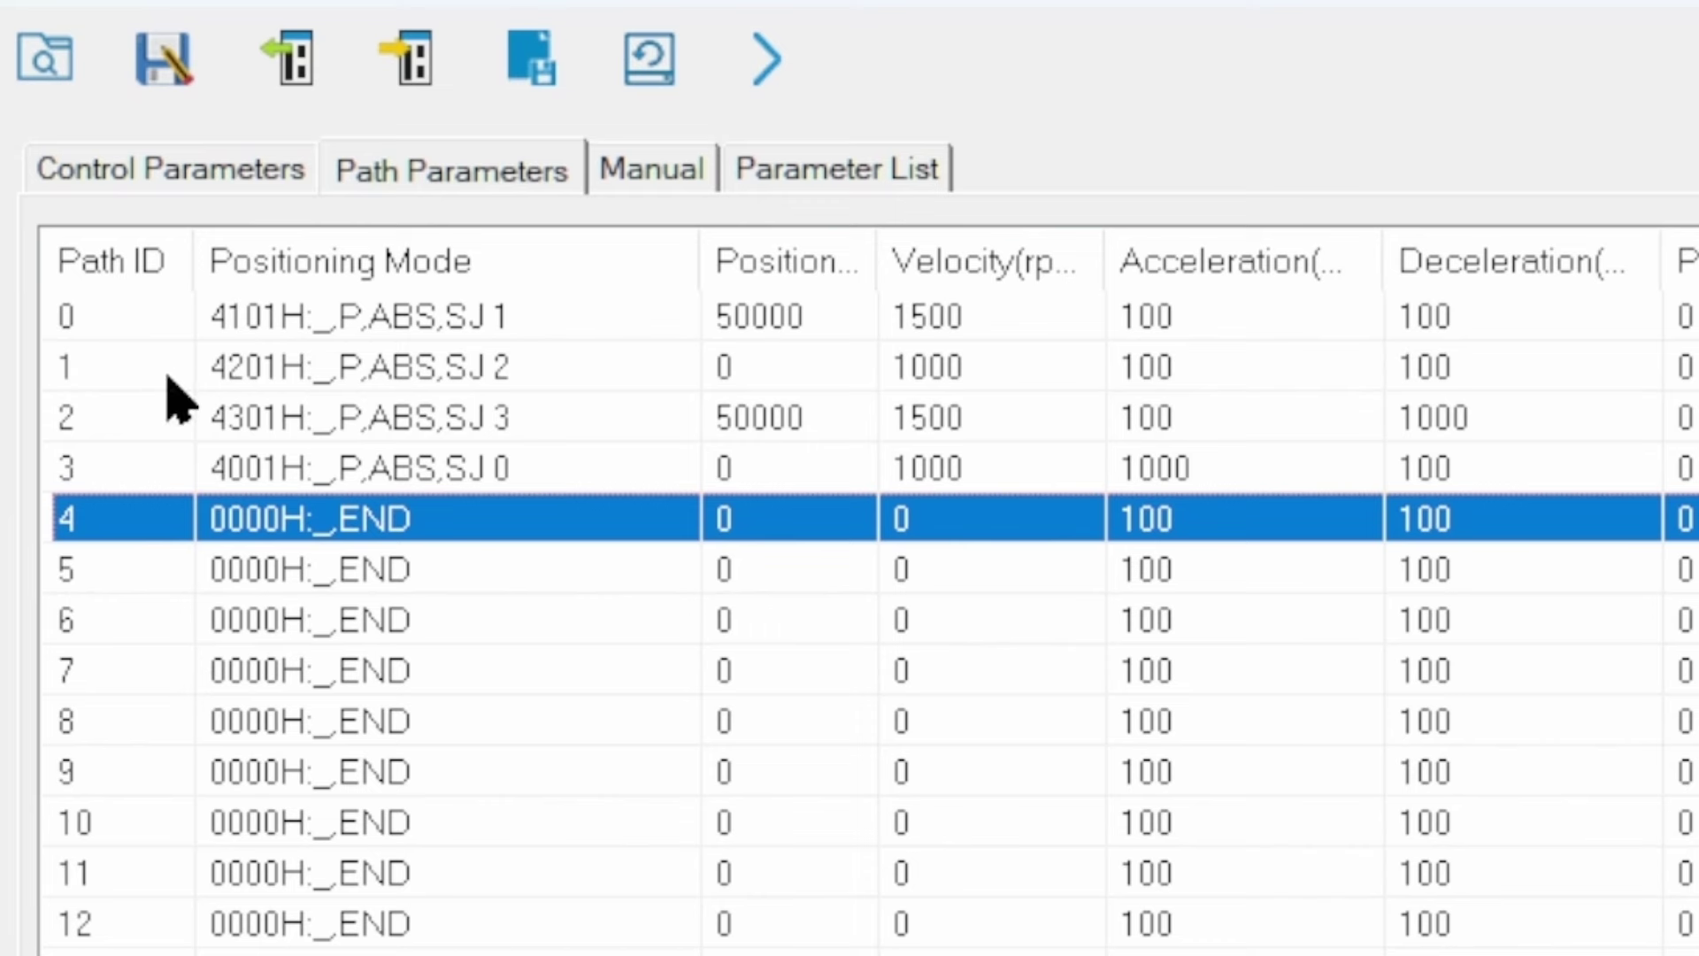
# Step: Set the velocities of Path 1 and Path 3 to 1500 rpm
pyautogui.click(943, 369)
pyautogui.click(943, 370)
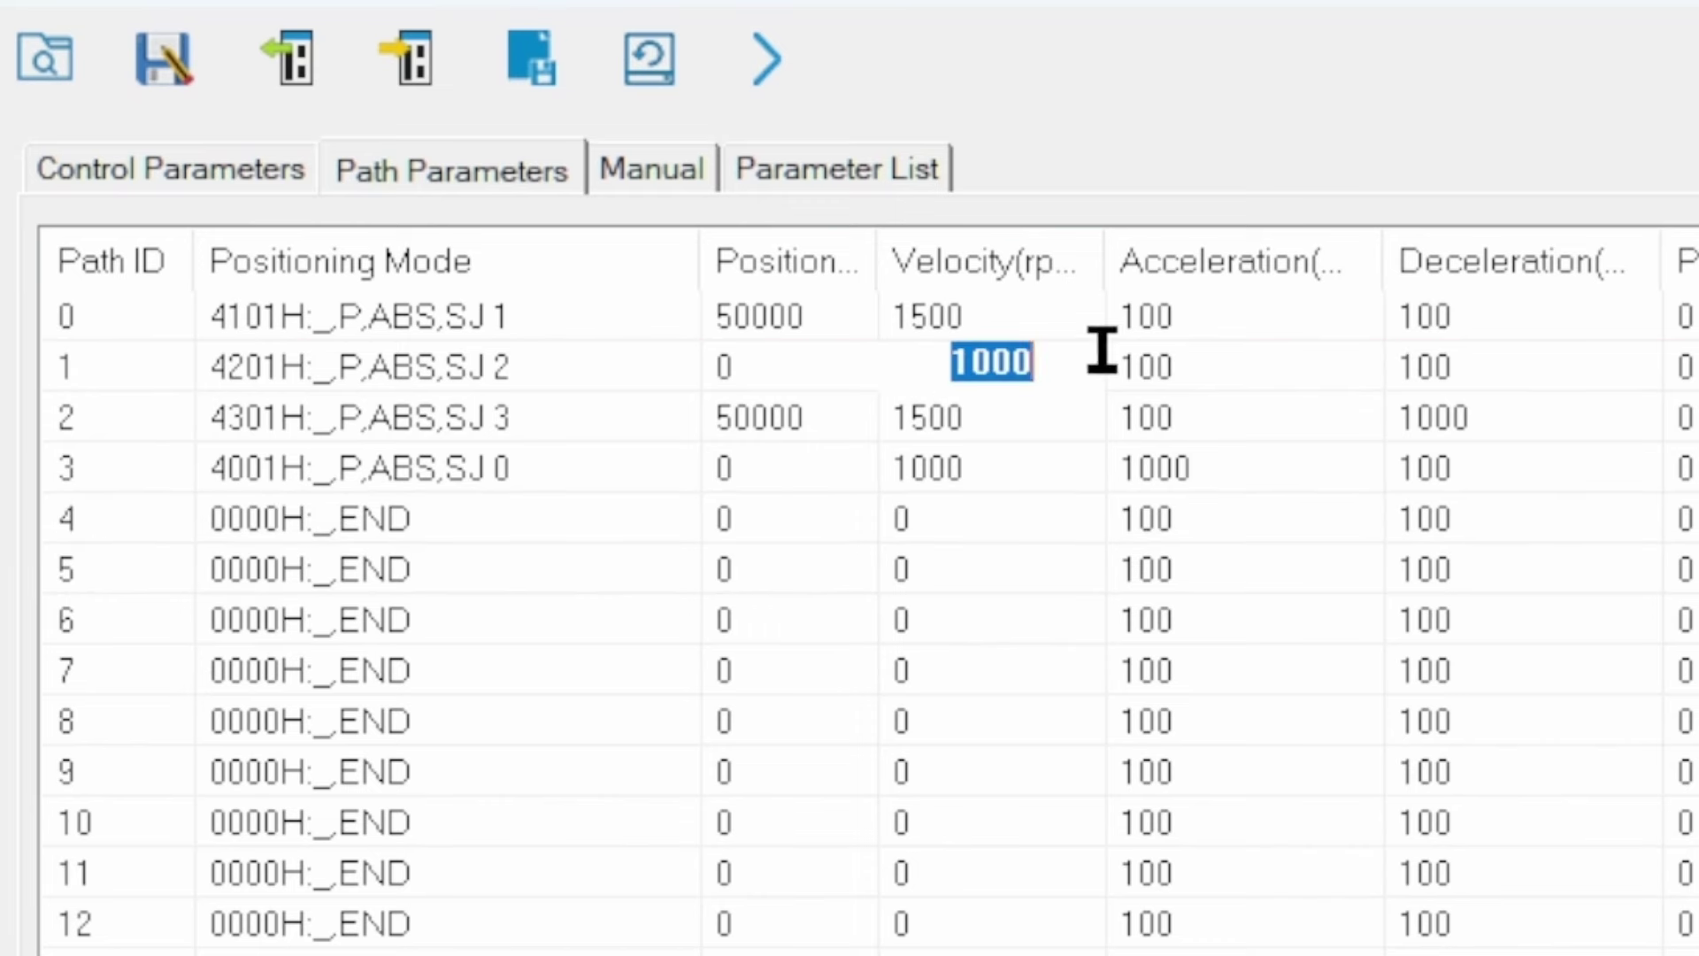
pyautogui.write('1500')
pyautogui.click(1029, 474)
pyautogui.click(909, 477)
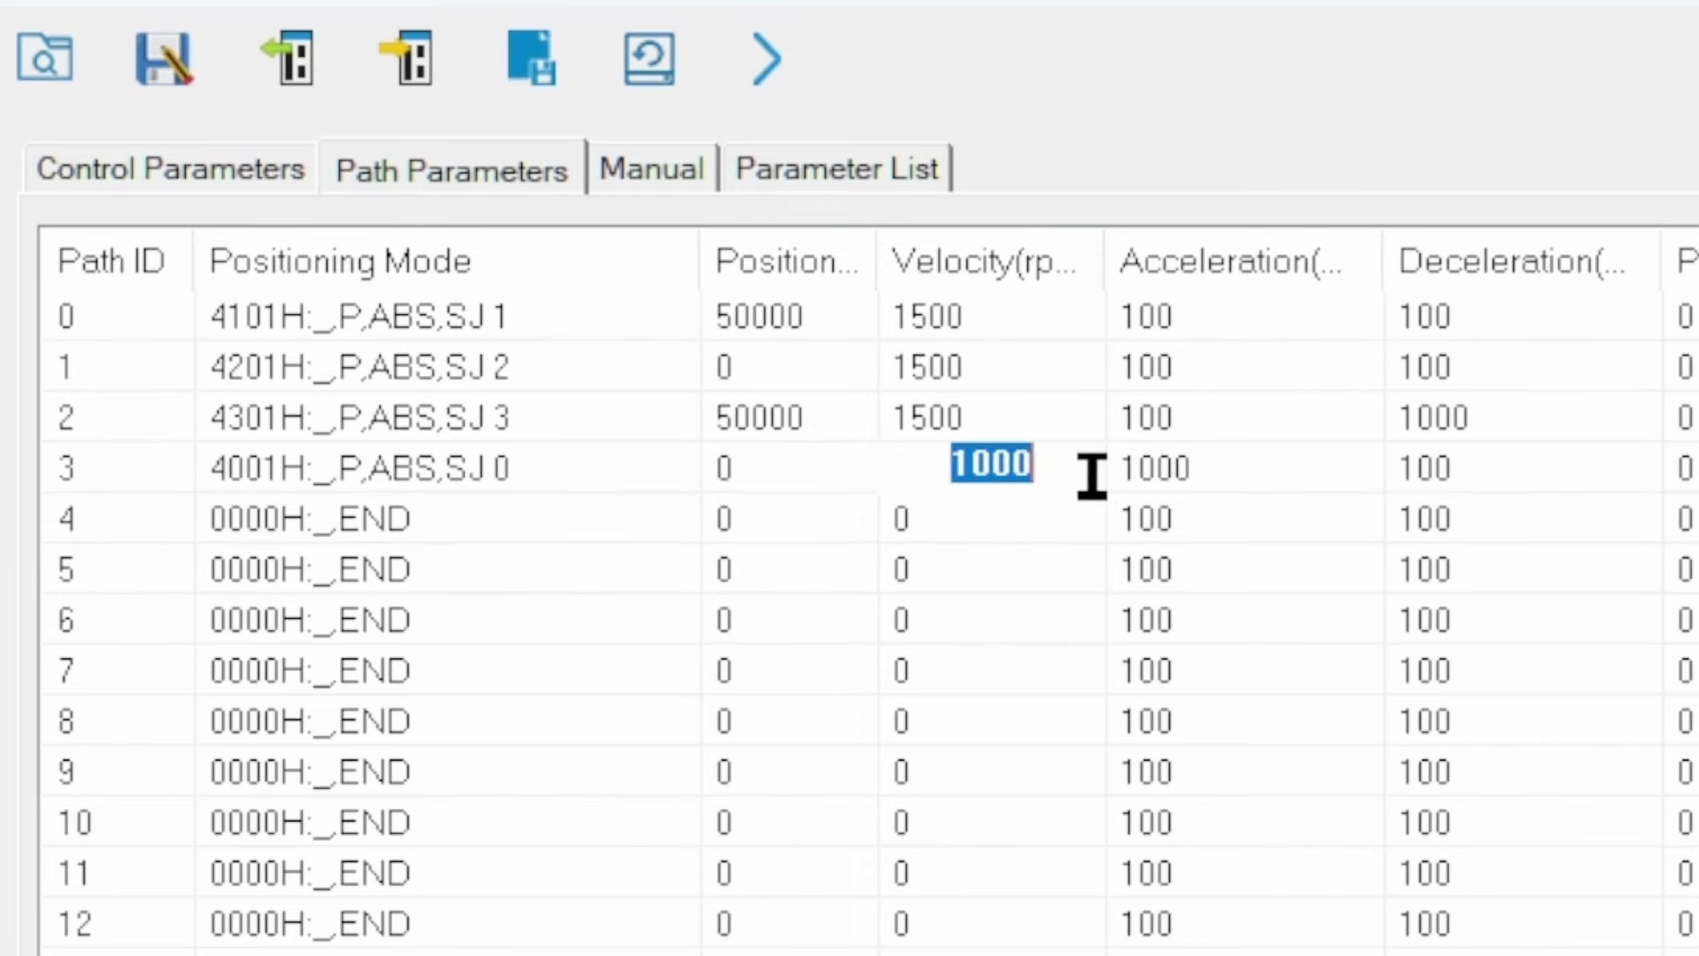
pyautogui.write('1500')
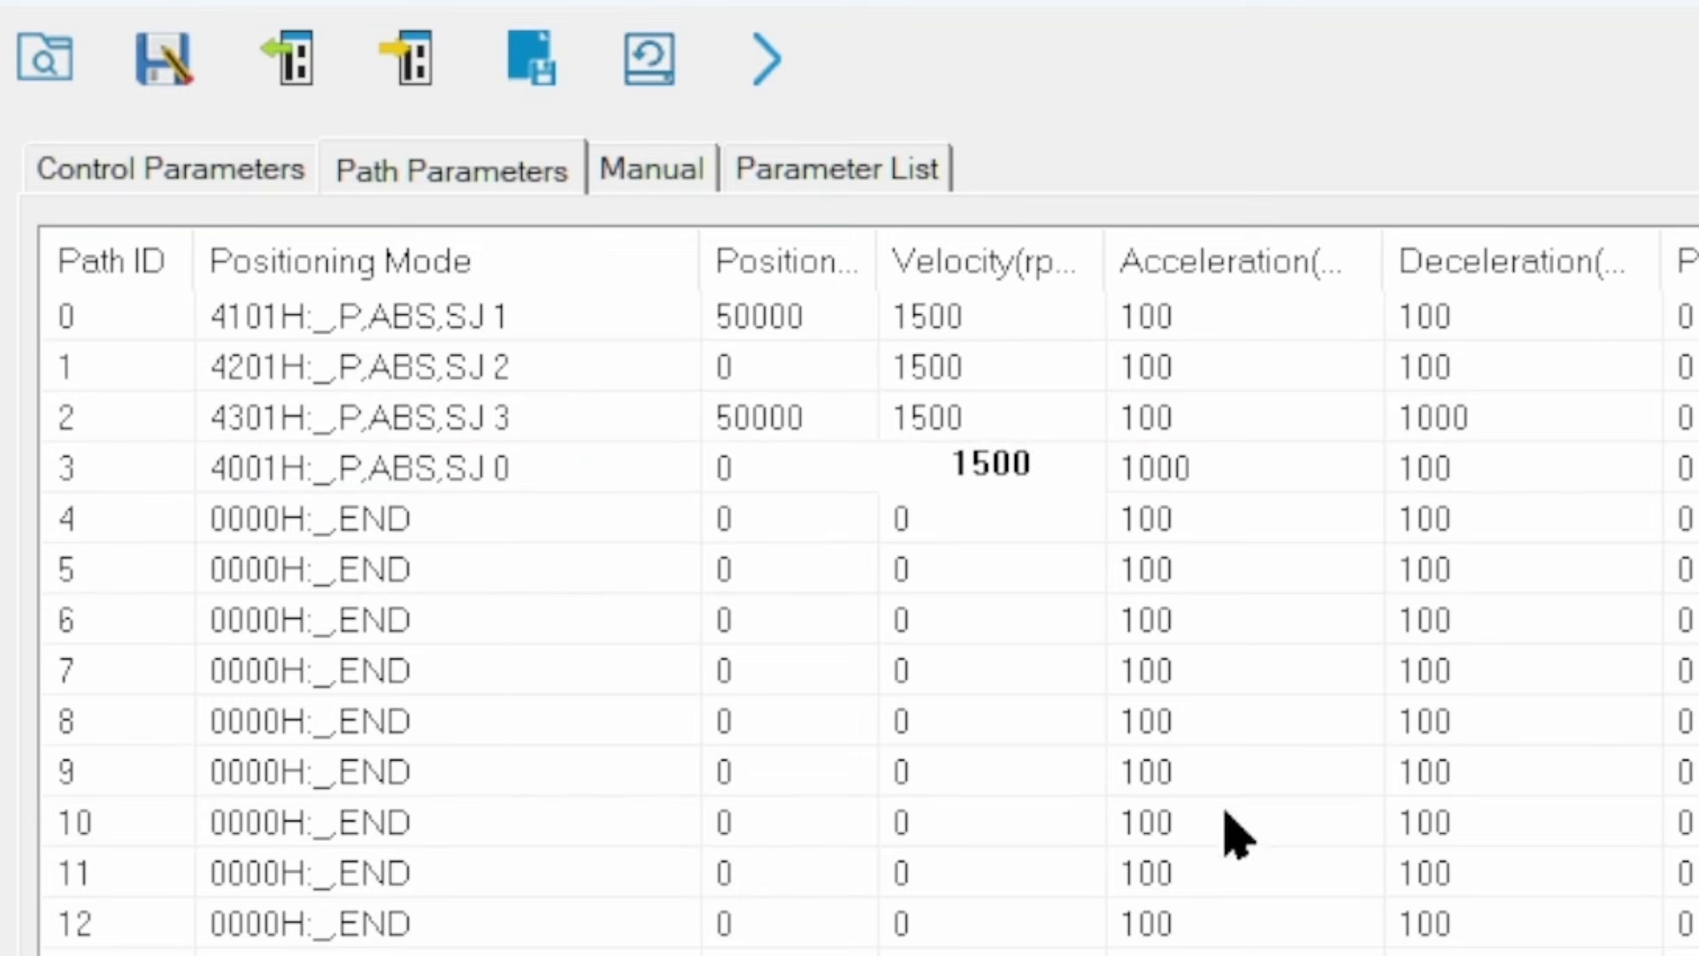
pyautogui.click(1388, 880)
pyautogui.click(769, 478)
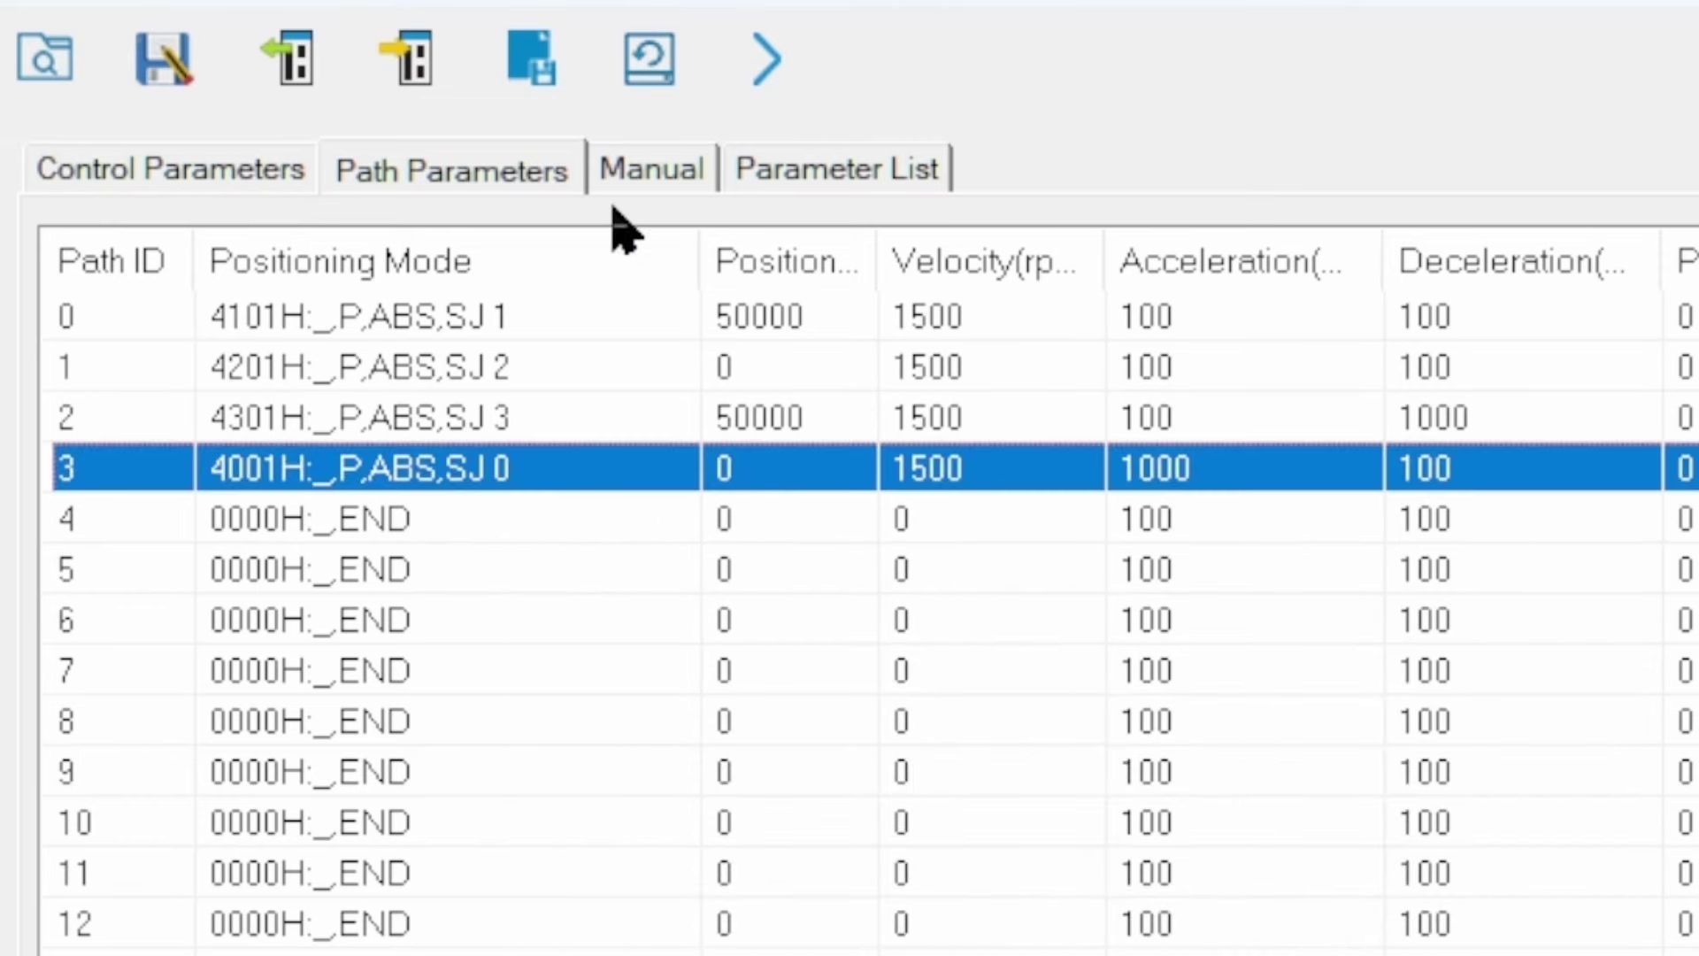
# Step: Reload the path parameters from the drive and set Path 3's velocity to 1500 rpm
pyautogui.click(301, 75)
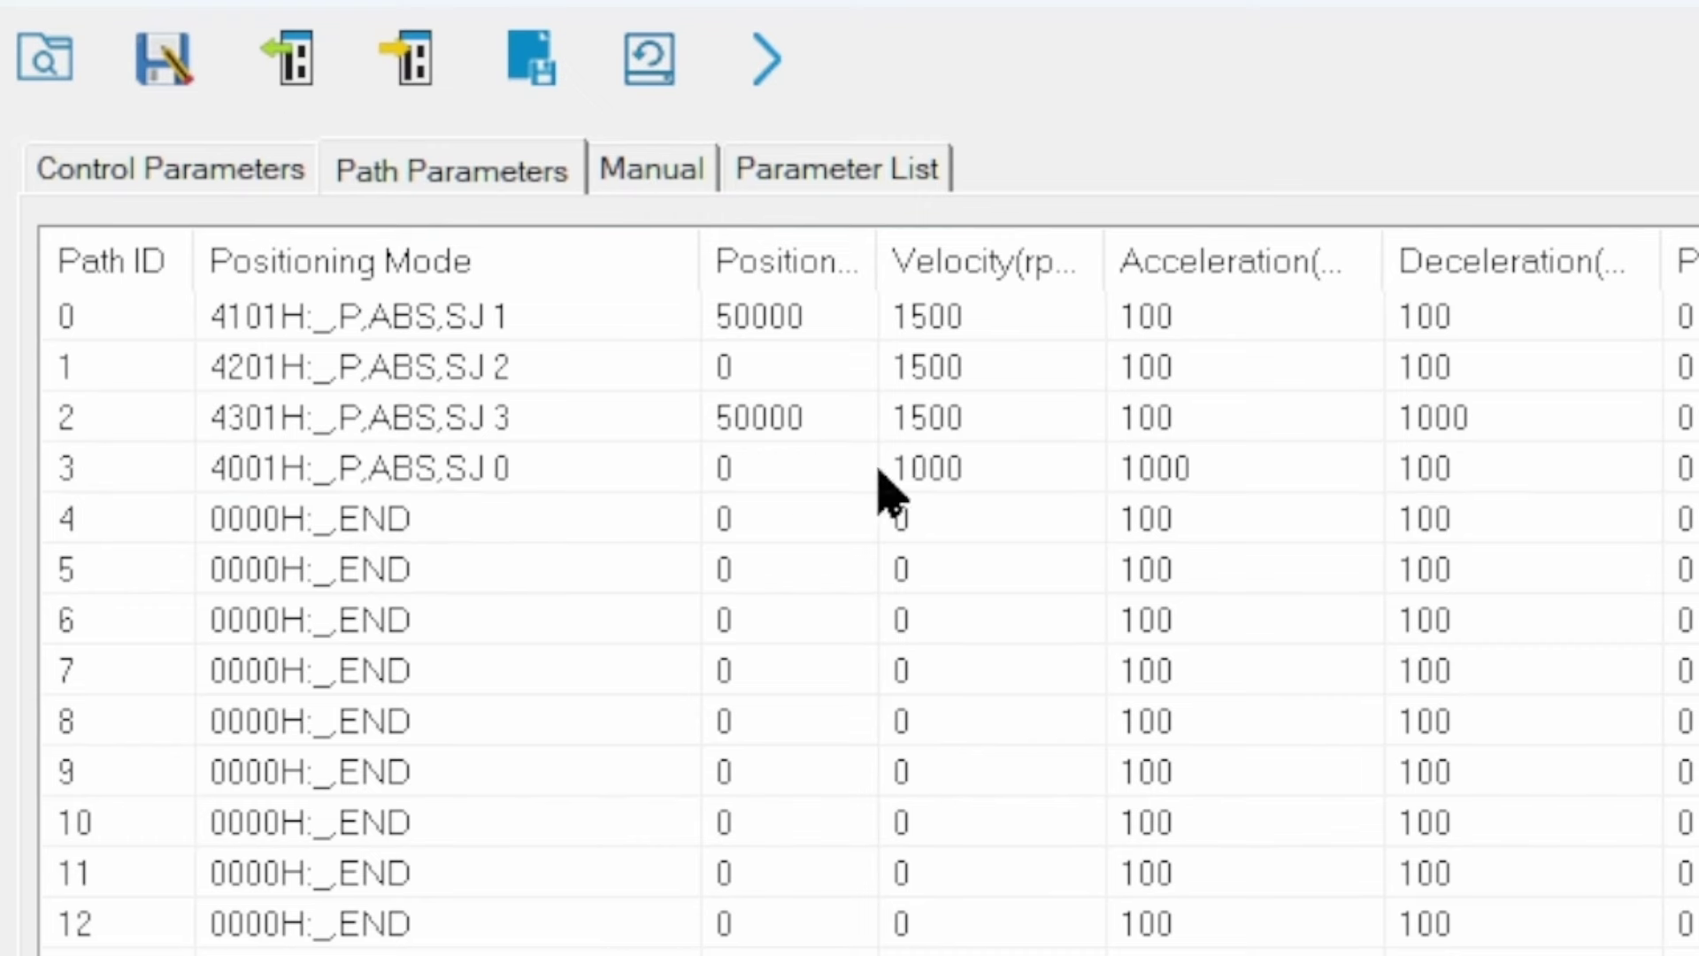
pyautogui.doubleClick(1032, 474)
pyautogui.moveTo(1032, 475); pyautogui.dragTo(1236, 485)
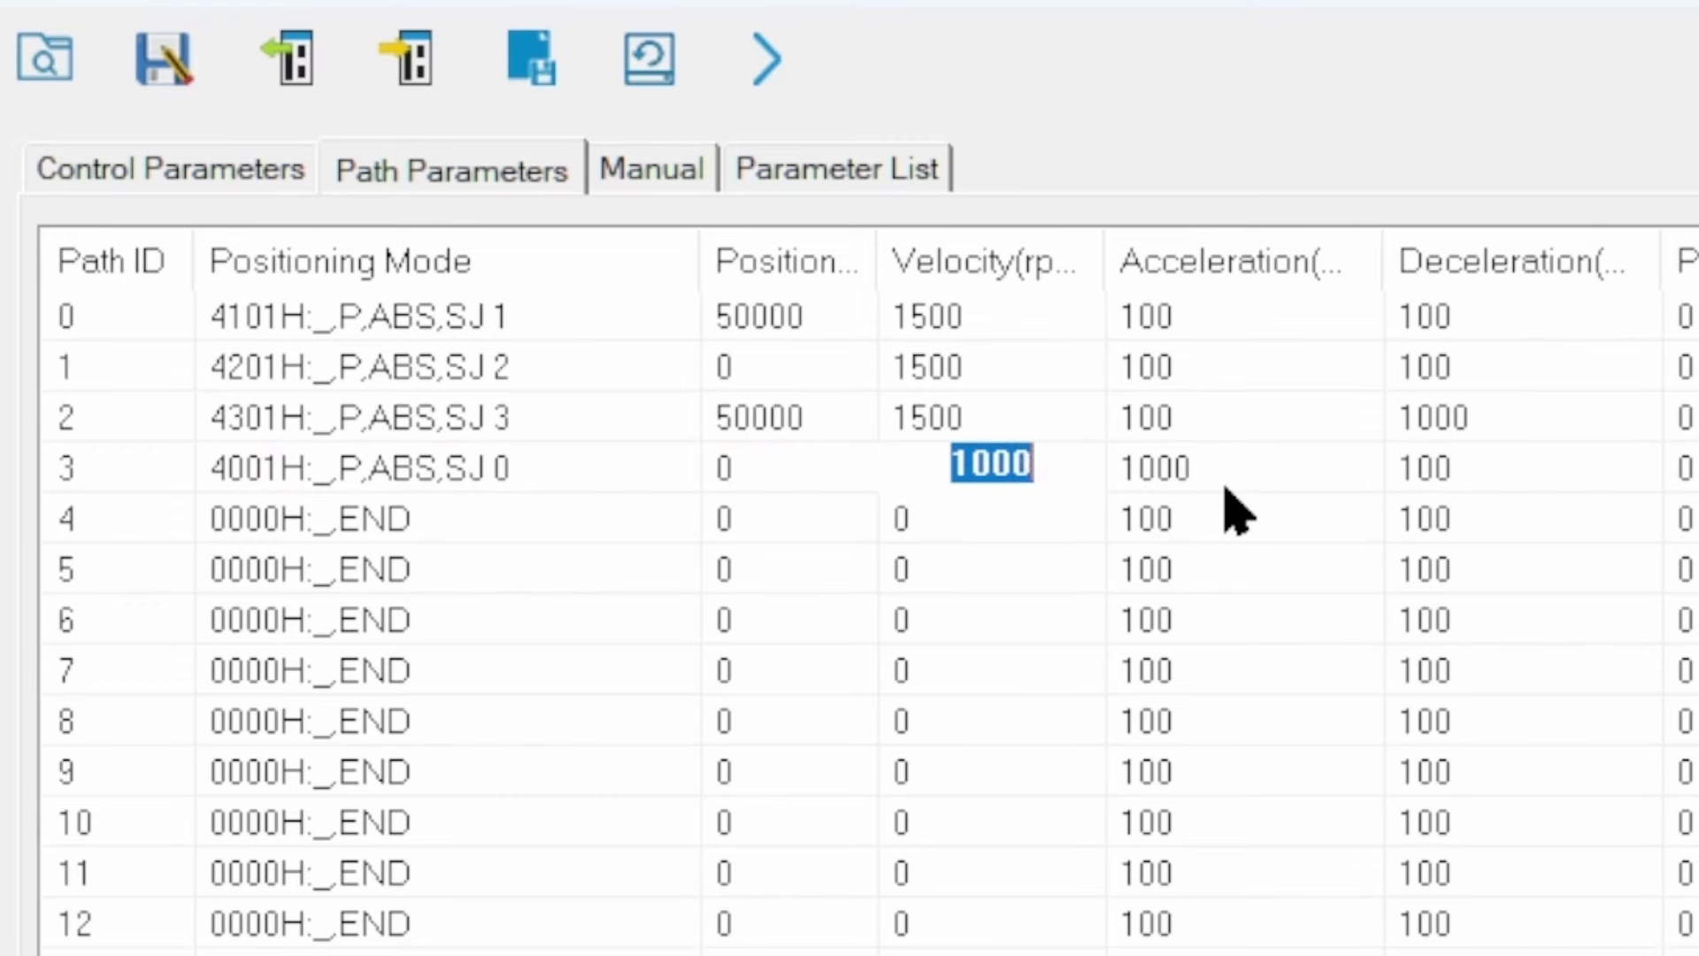
pyautogui.write('1500')
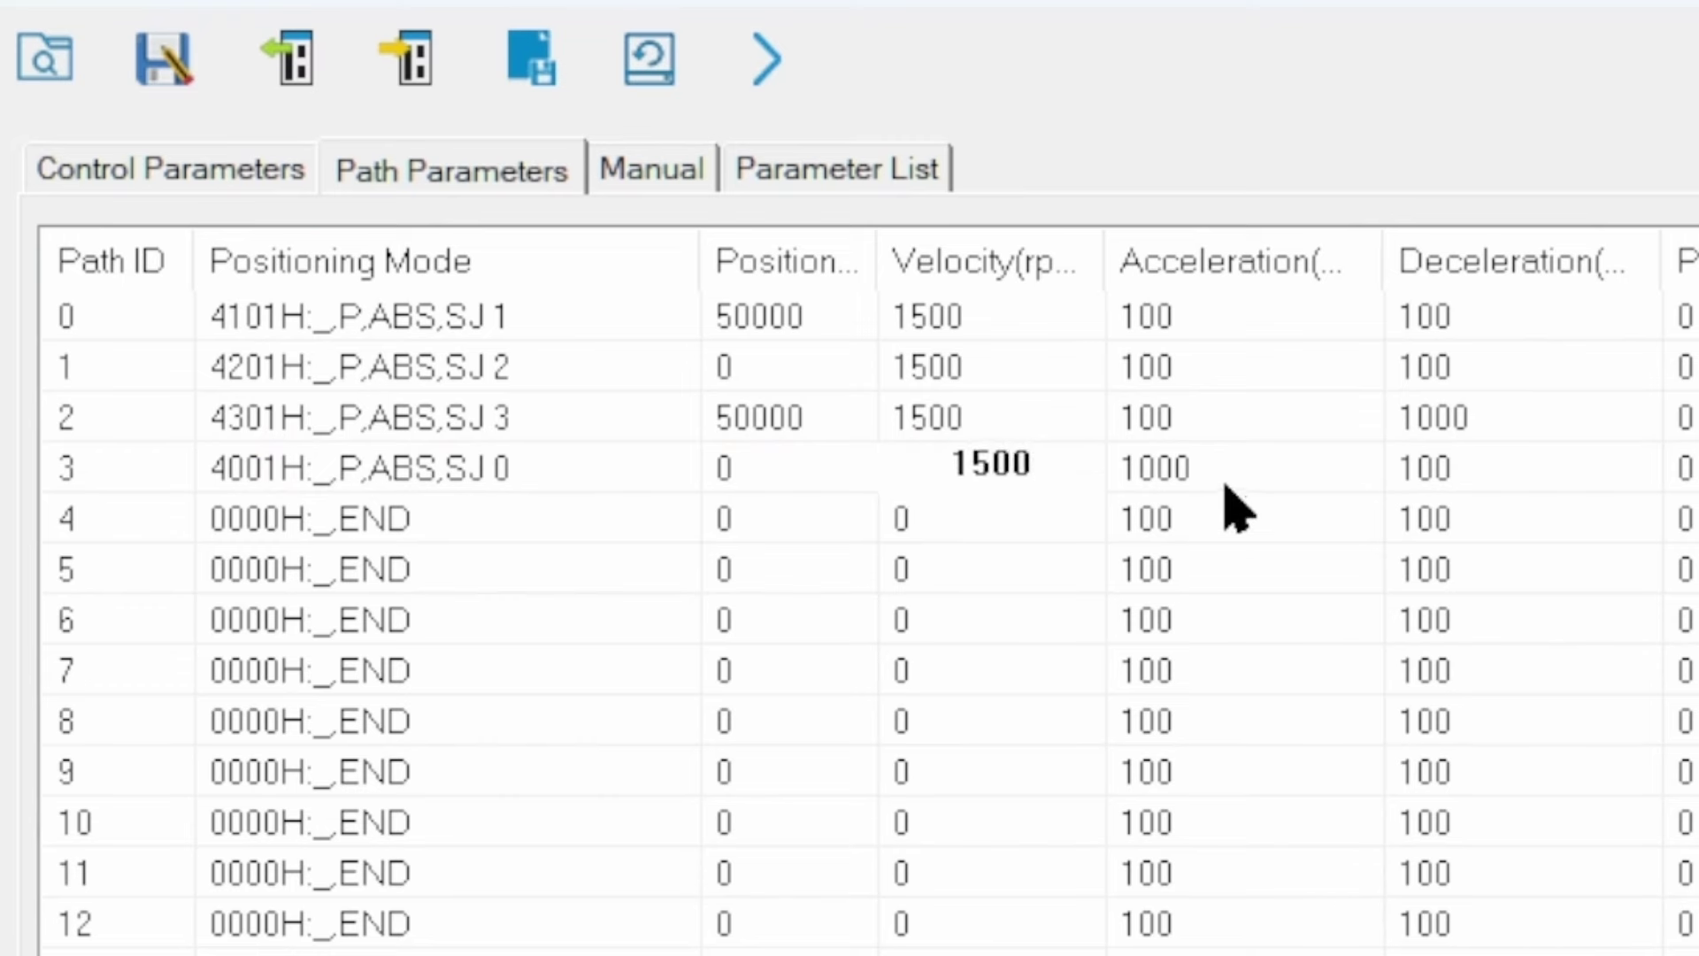
pyautogui.click(1165, 448)
# Step: Download the path parameters to the drive and read them back from it
pyautogui.click(405, 75)
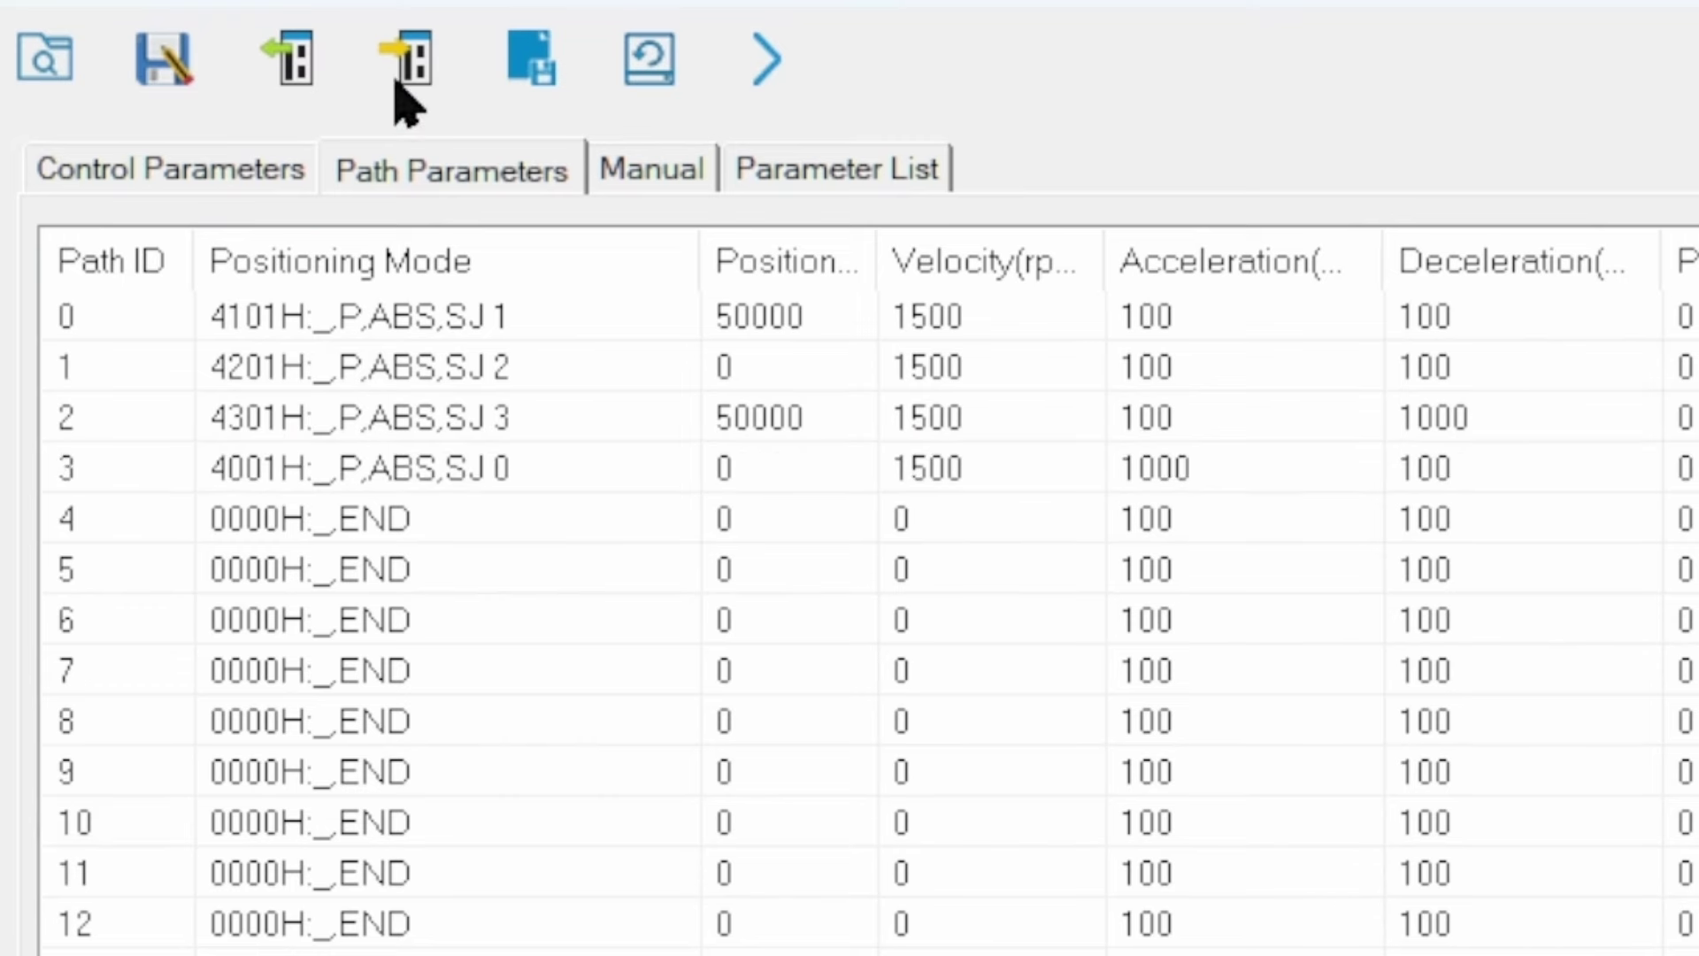
pyautogui.click(1341, 881)
pyautogui.click(295, 81)
# Step: Refresh the position readings, run the path sequence from Path 0 in manual operation and halt it with an emergency stop
pyautogui.click(645, 173)
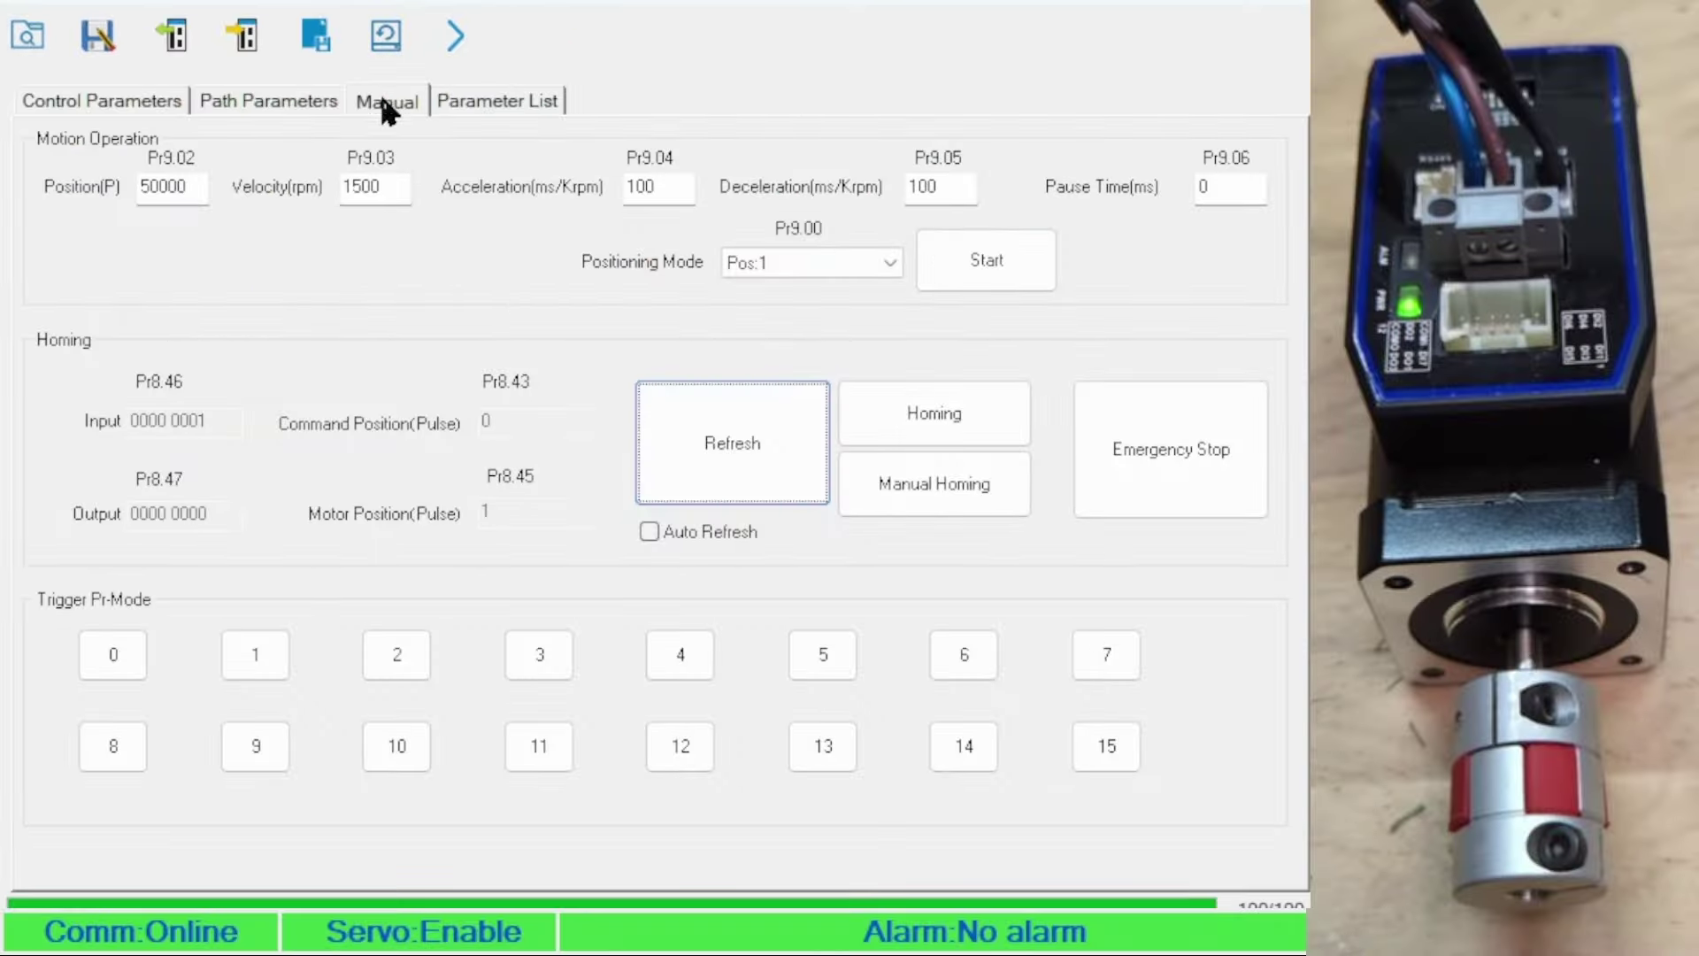
pyautogui.click(739, 460)
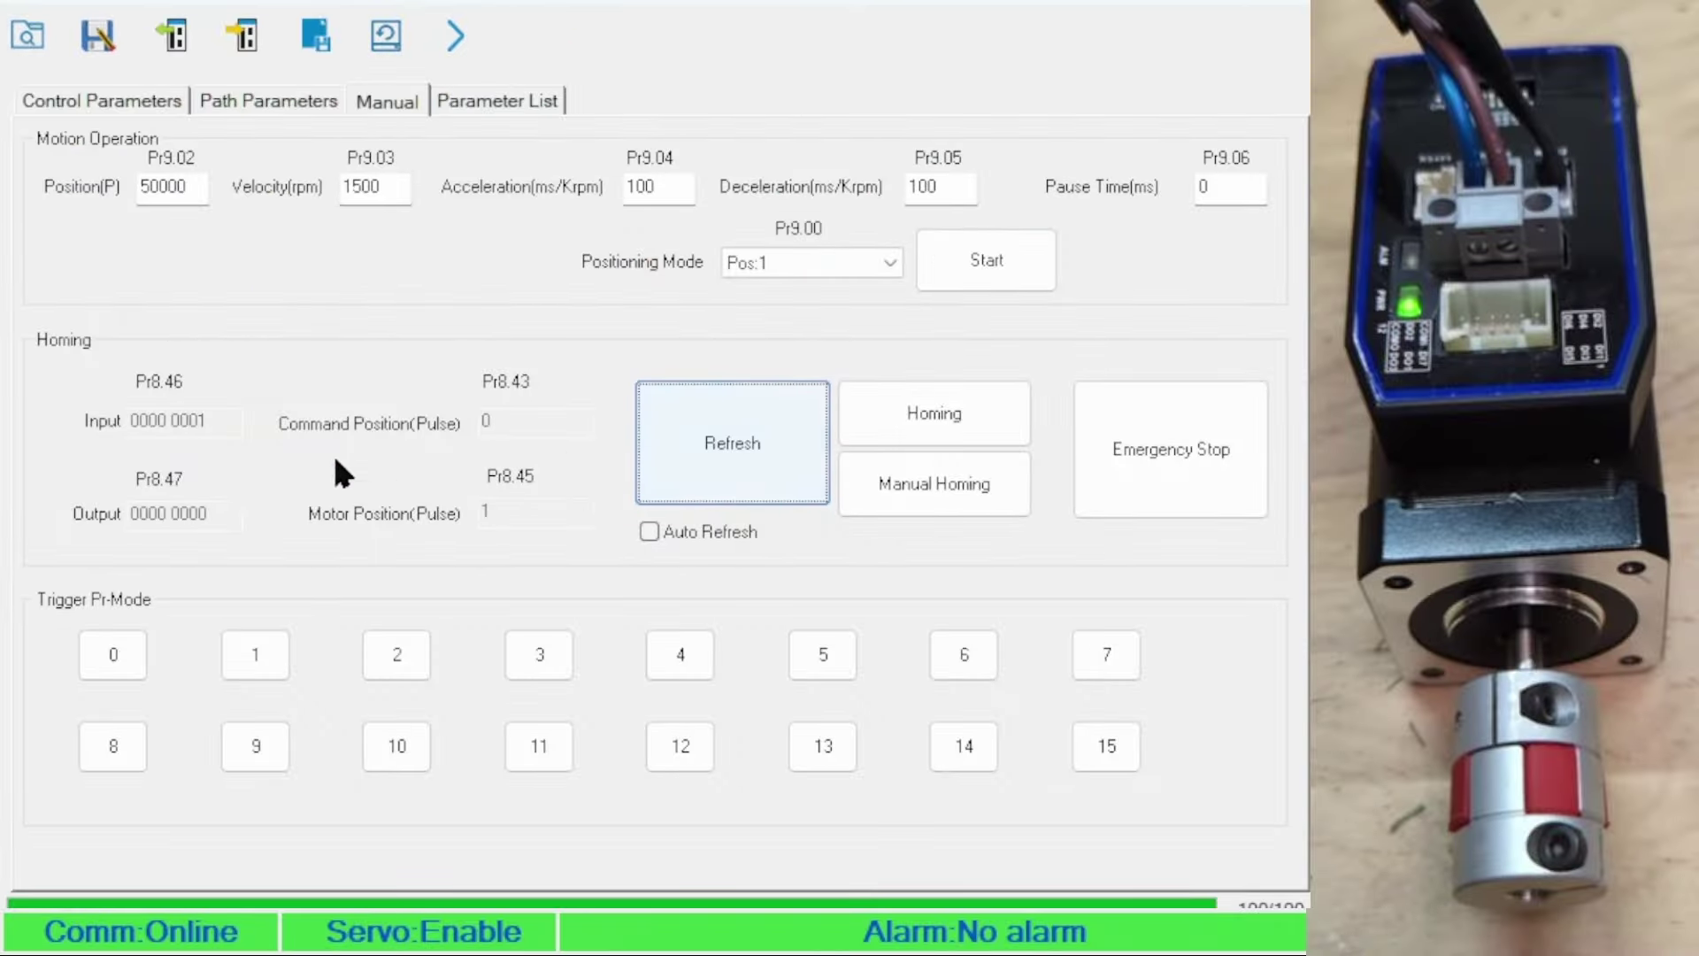
pyautogui.click(121, 658)
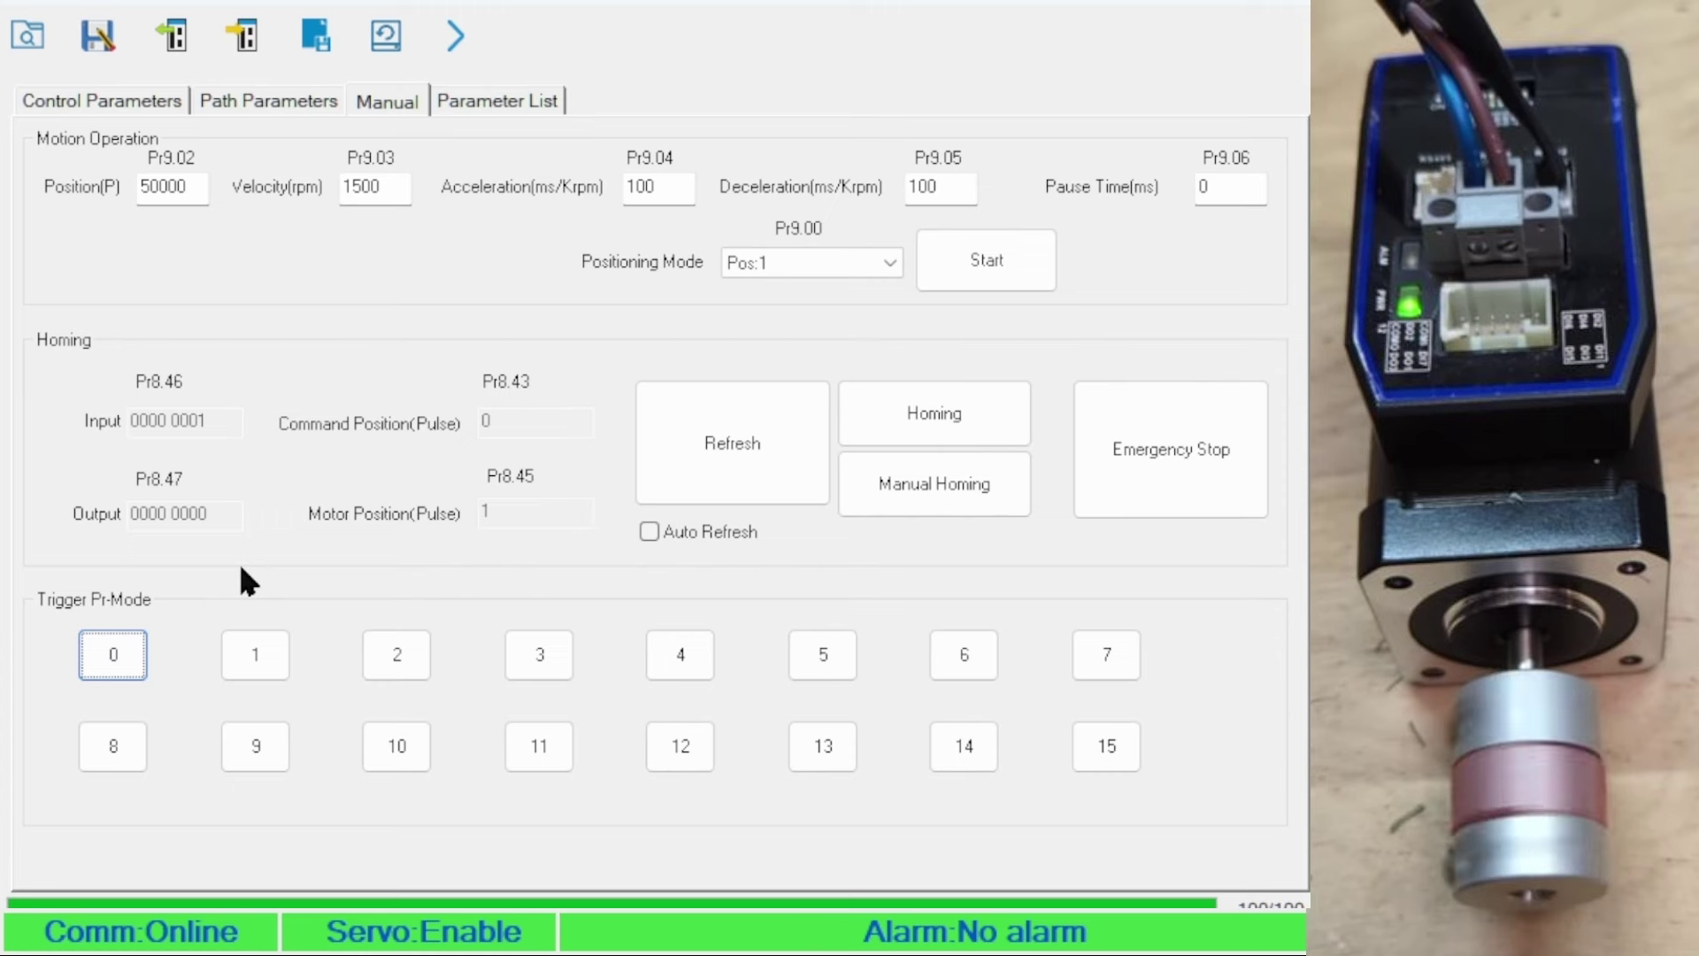
pyautogui.click(1177, 480)
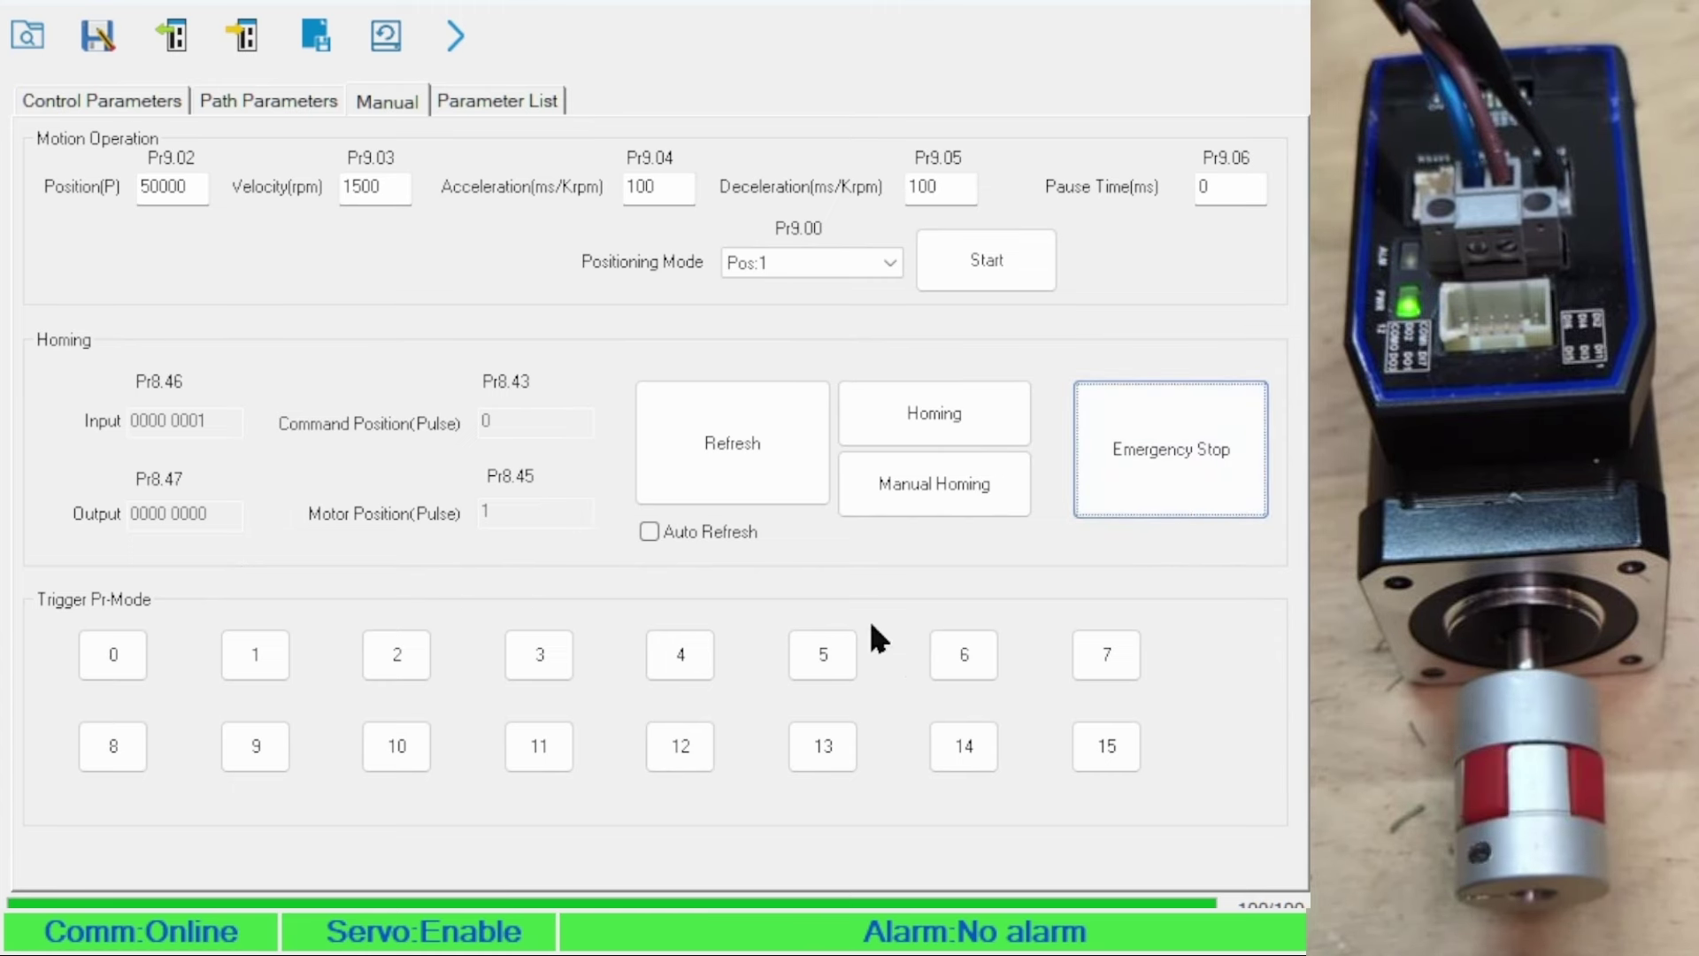
# Step: Perform manual homing at the stopped position, refreshing the position readings before and after it
pyautogui.click(727, 448)
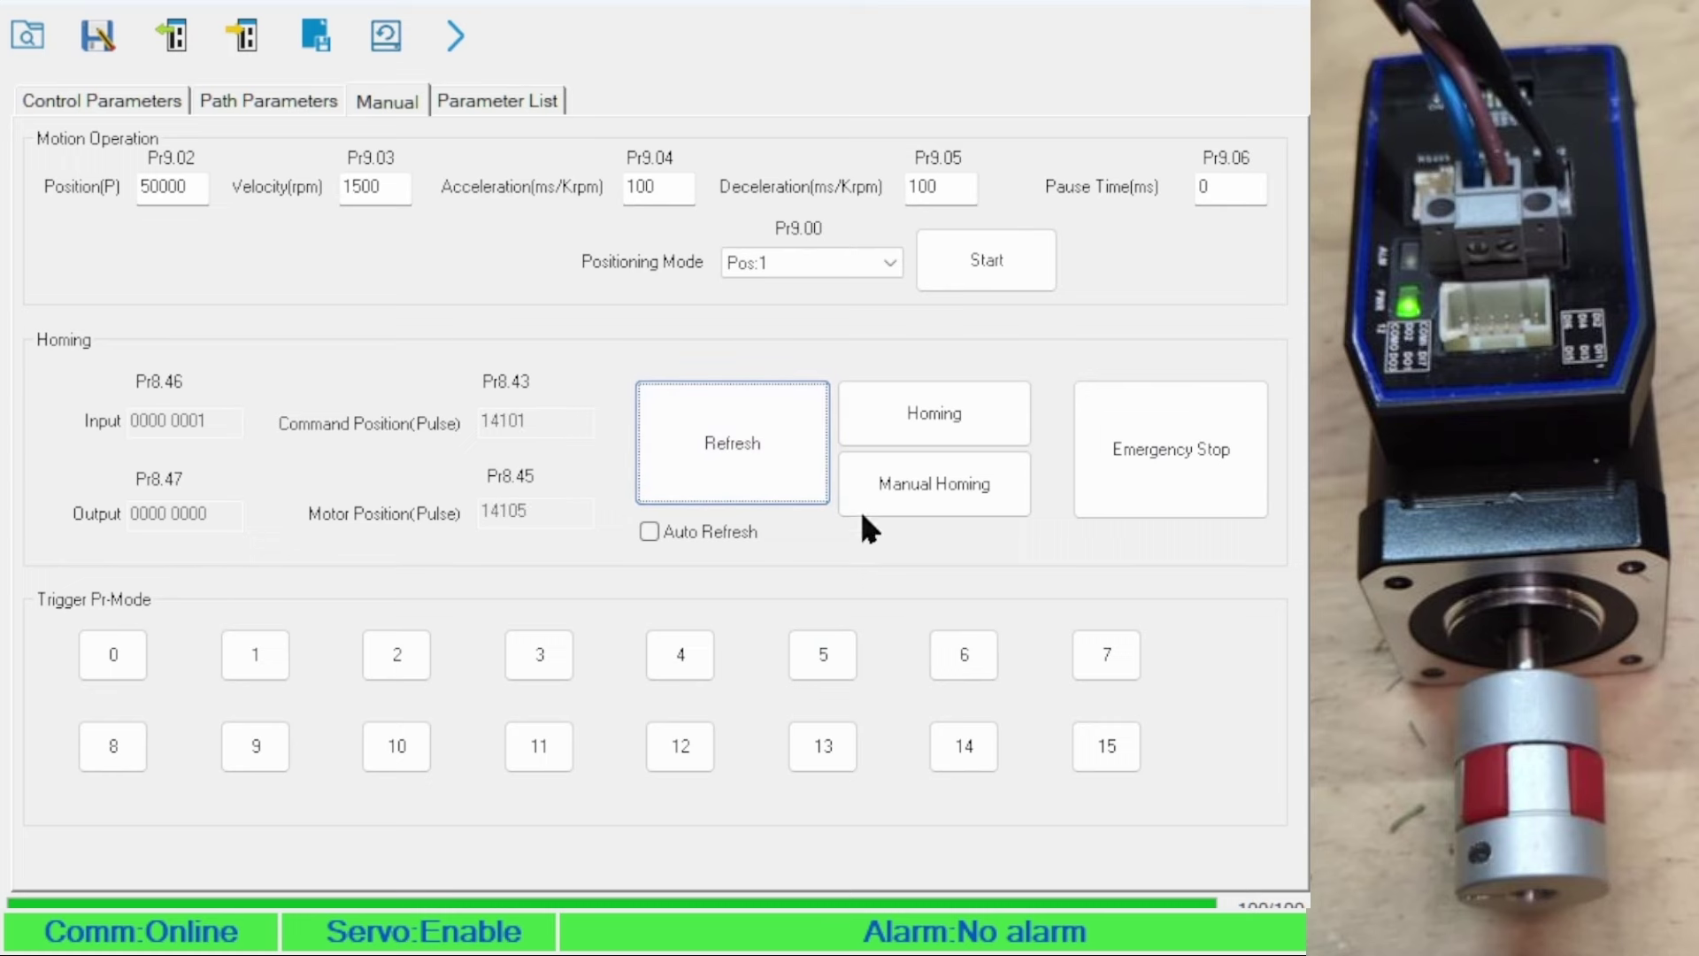
pyautogui.click(889, 490)
pyautogui.click(663, 451)
# Step: Download the control parameters to the drive with Rising edge trigger and Trigger selected
pyautogui.click(131, 102)
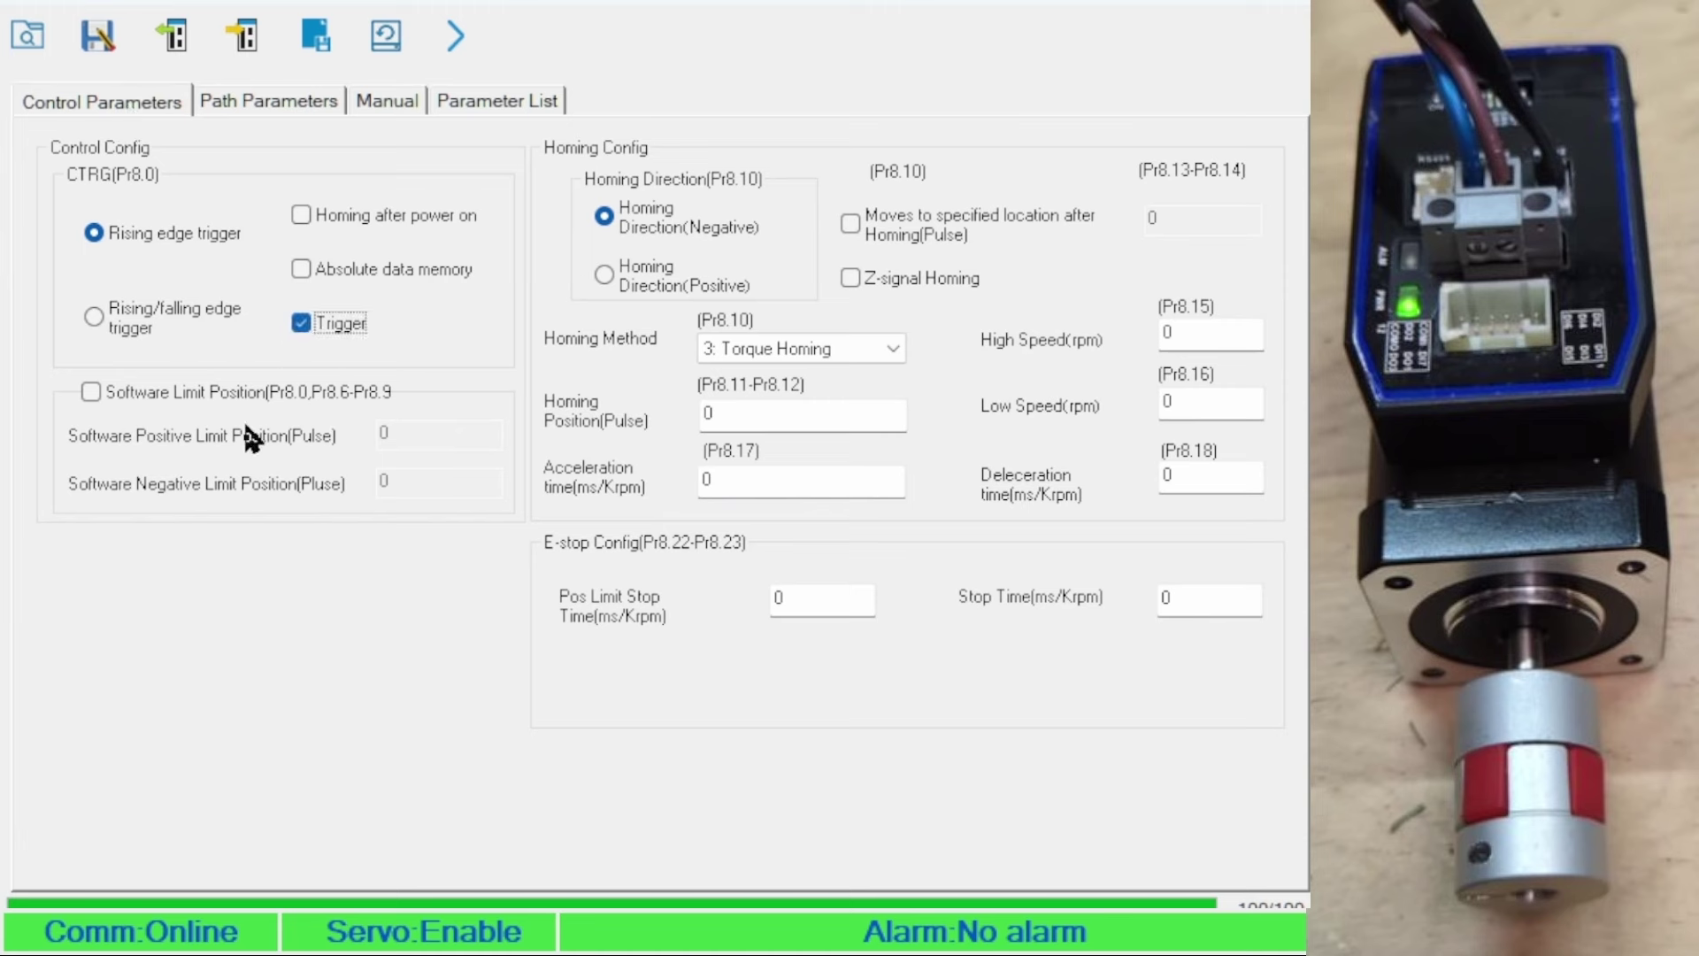
pyautogui.click(246, 40)
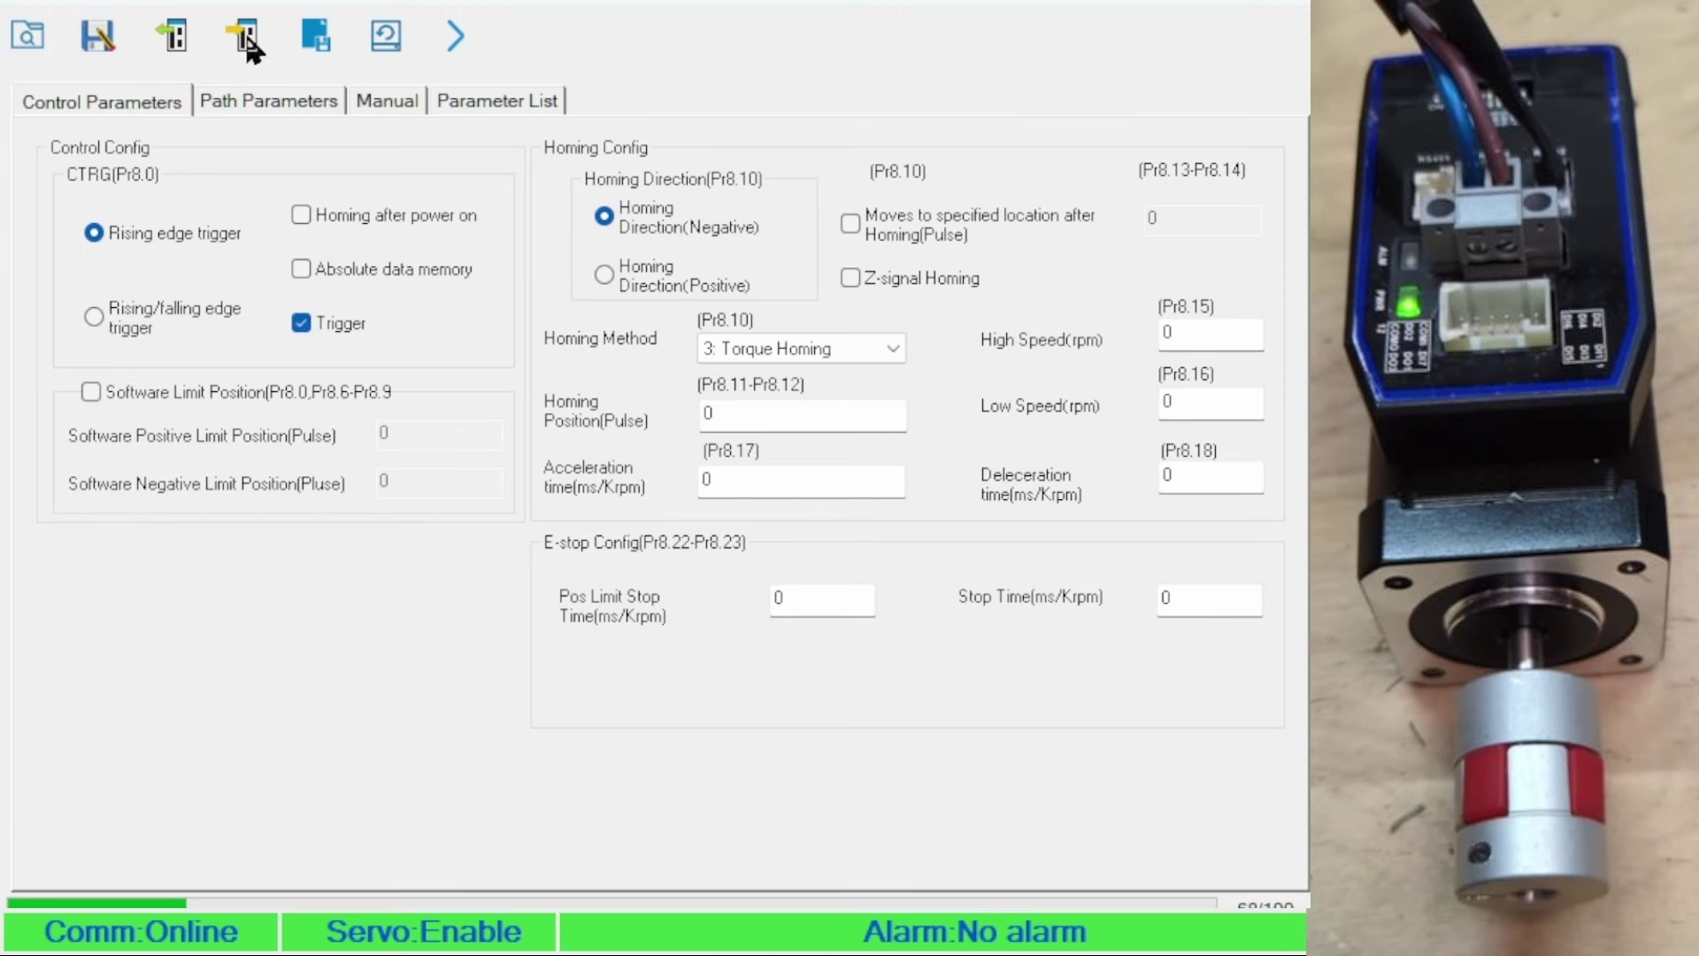
pyautogui.click(821, 531)
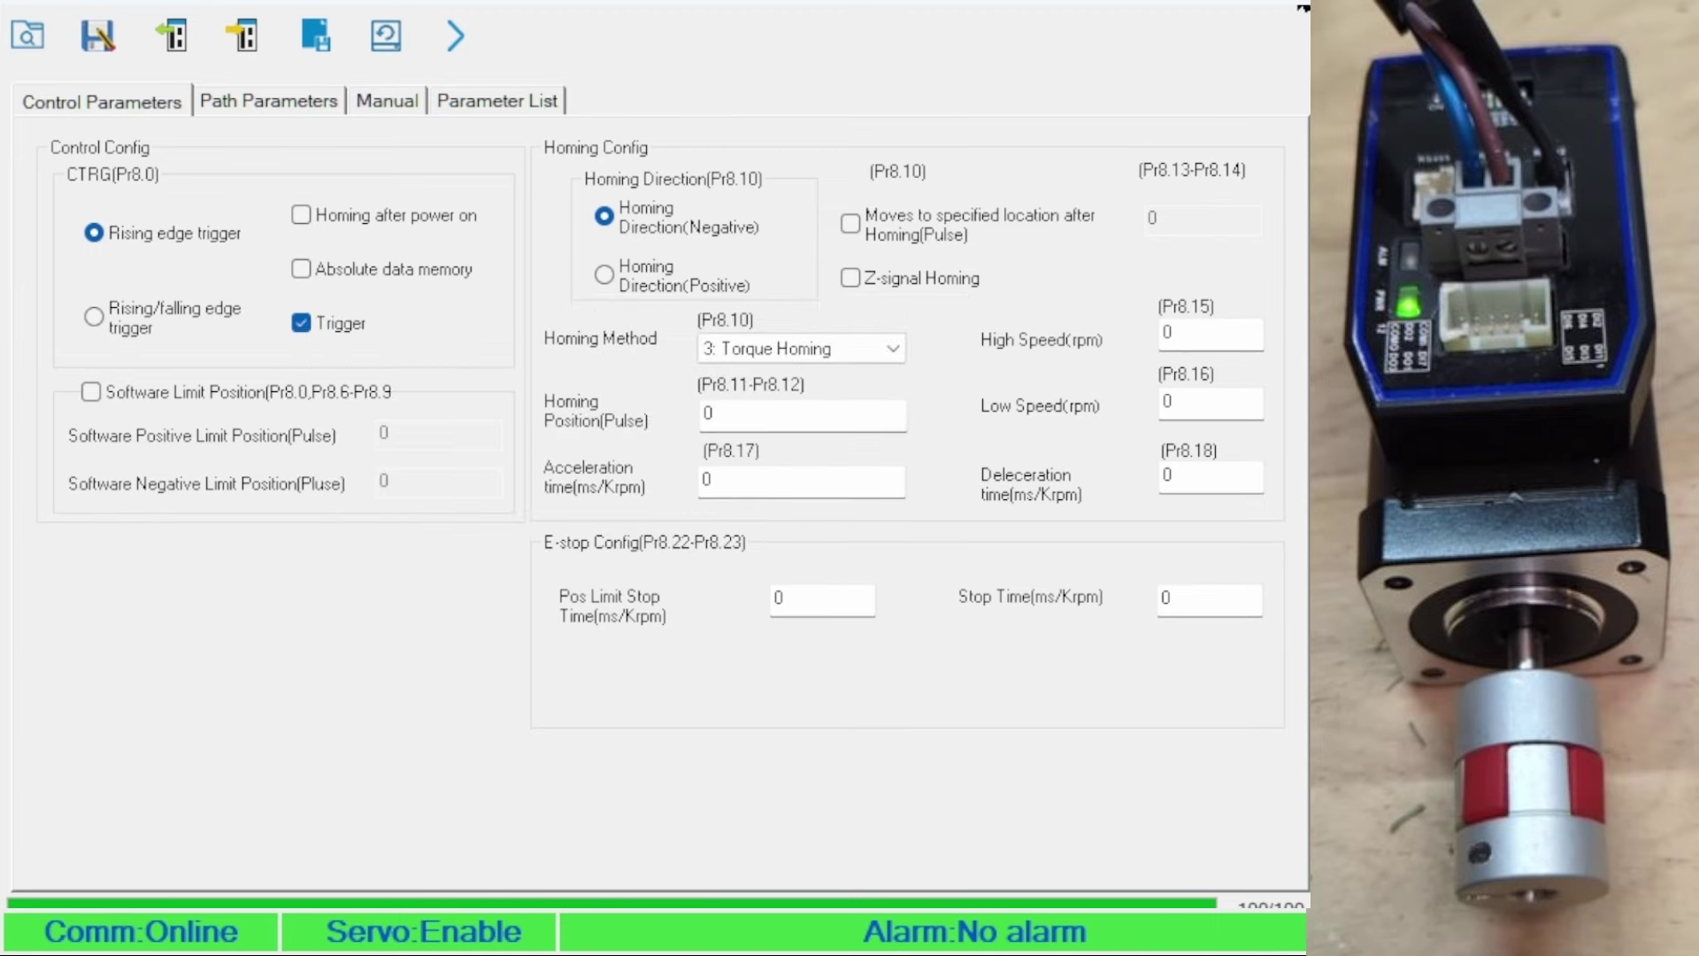
# Step: Leave the PTP window and assign function [20] Trigger the Pr path input--PR(CTRG) to input SI4 in the IO settings
pyautogui.click(1303, 8)
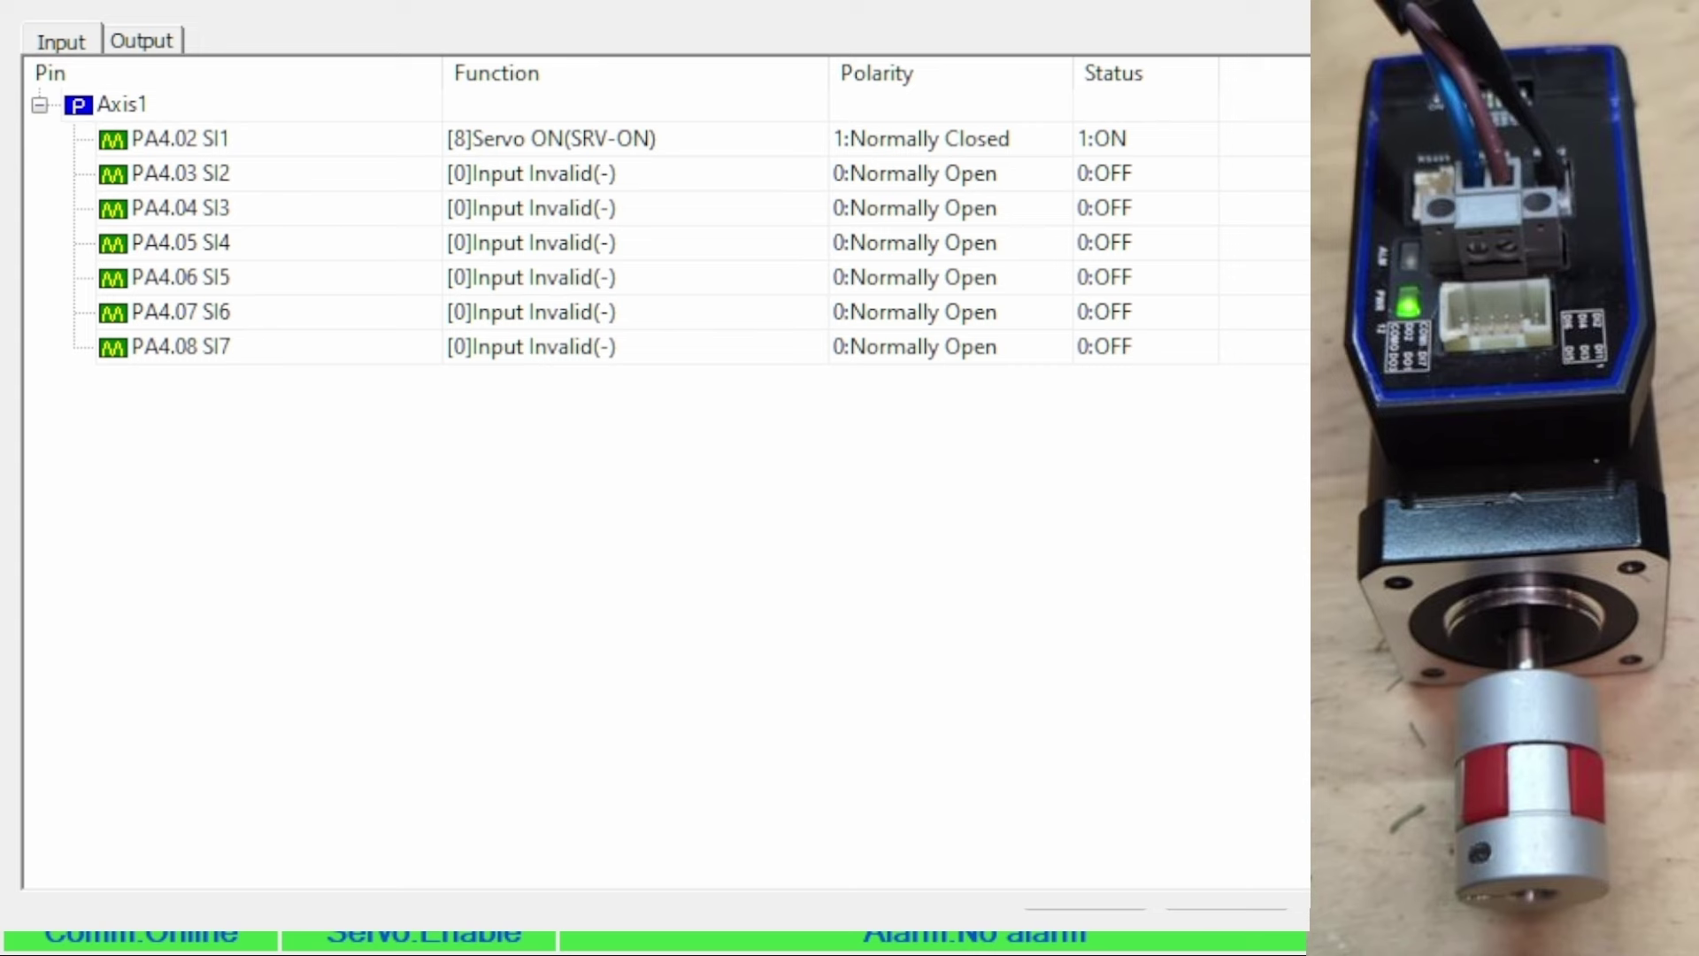
pyautogui.click(558, 247)
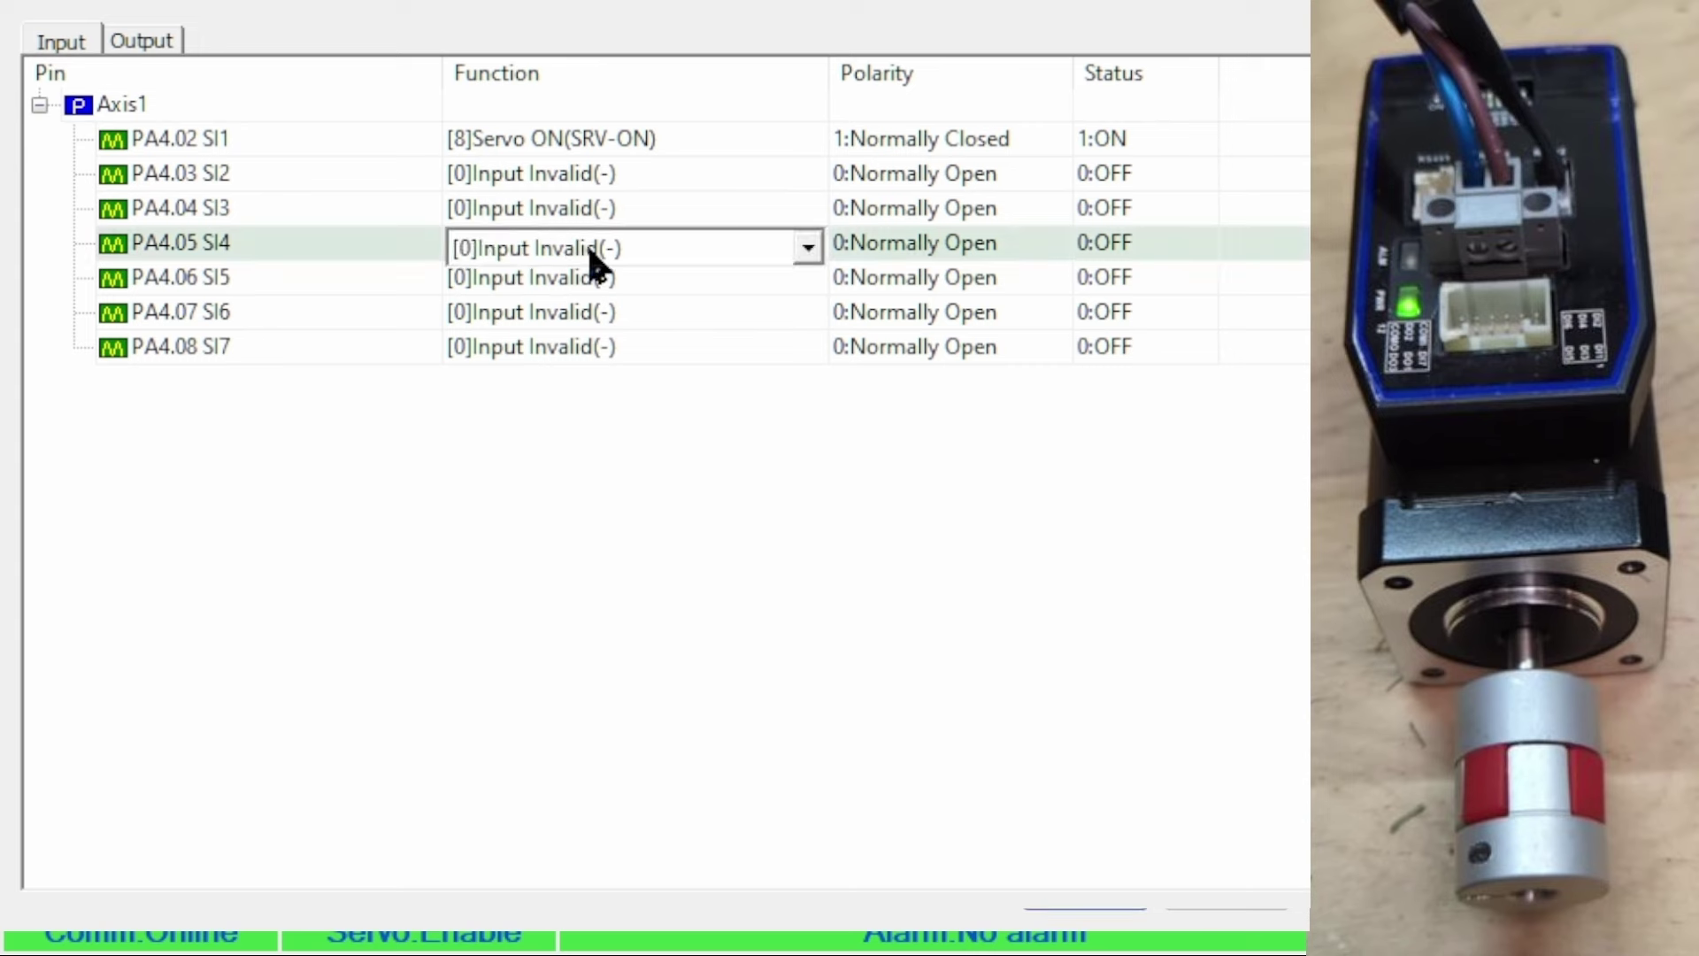
pyautogui.scroll(-5, 593, 319)
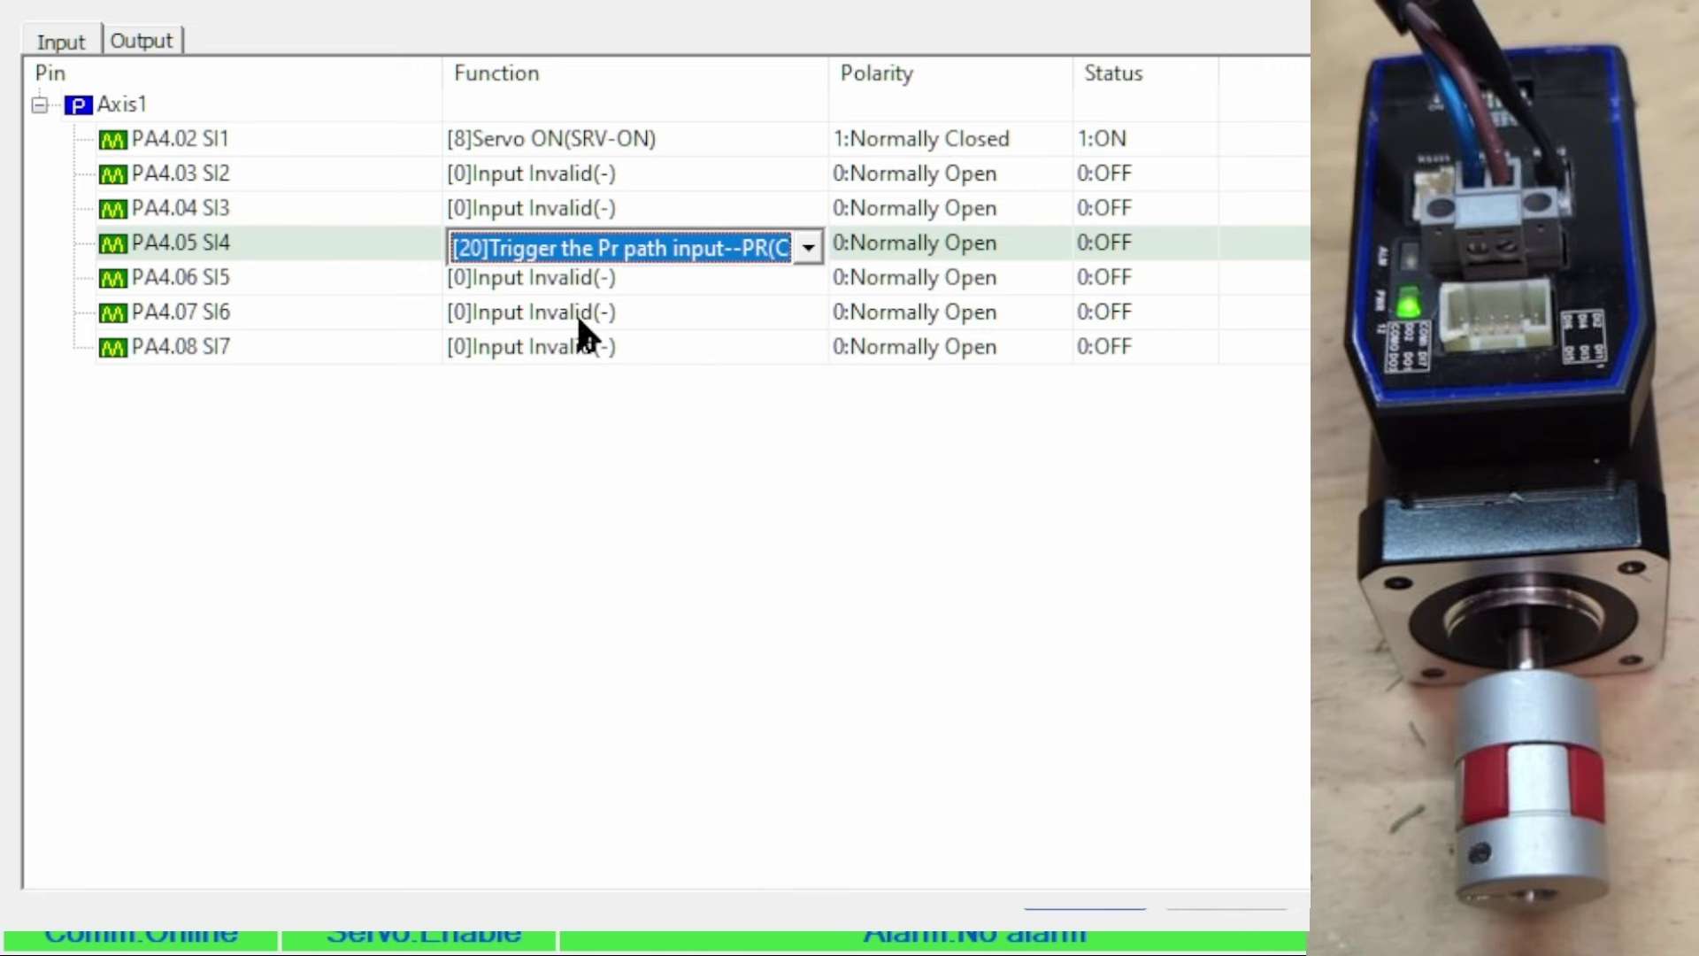
# Step: Set input SI4's polarity to 1:Normally Closed to trigger the path motion
pyautogui.click(961, 241)
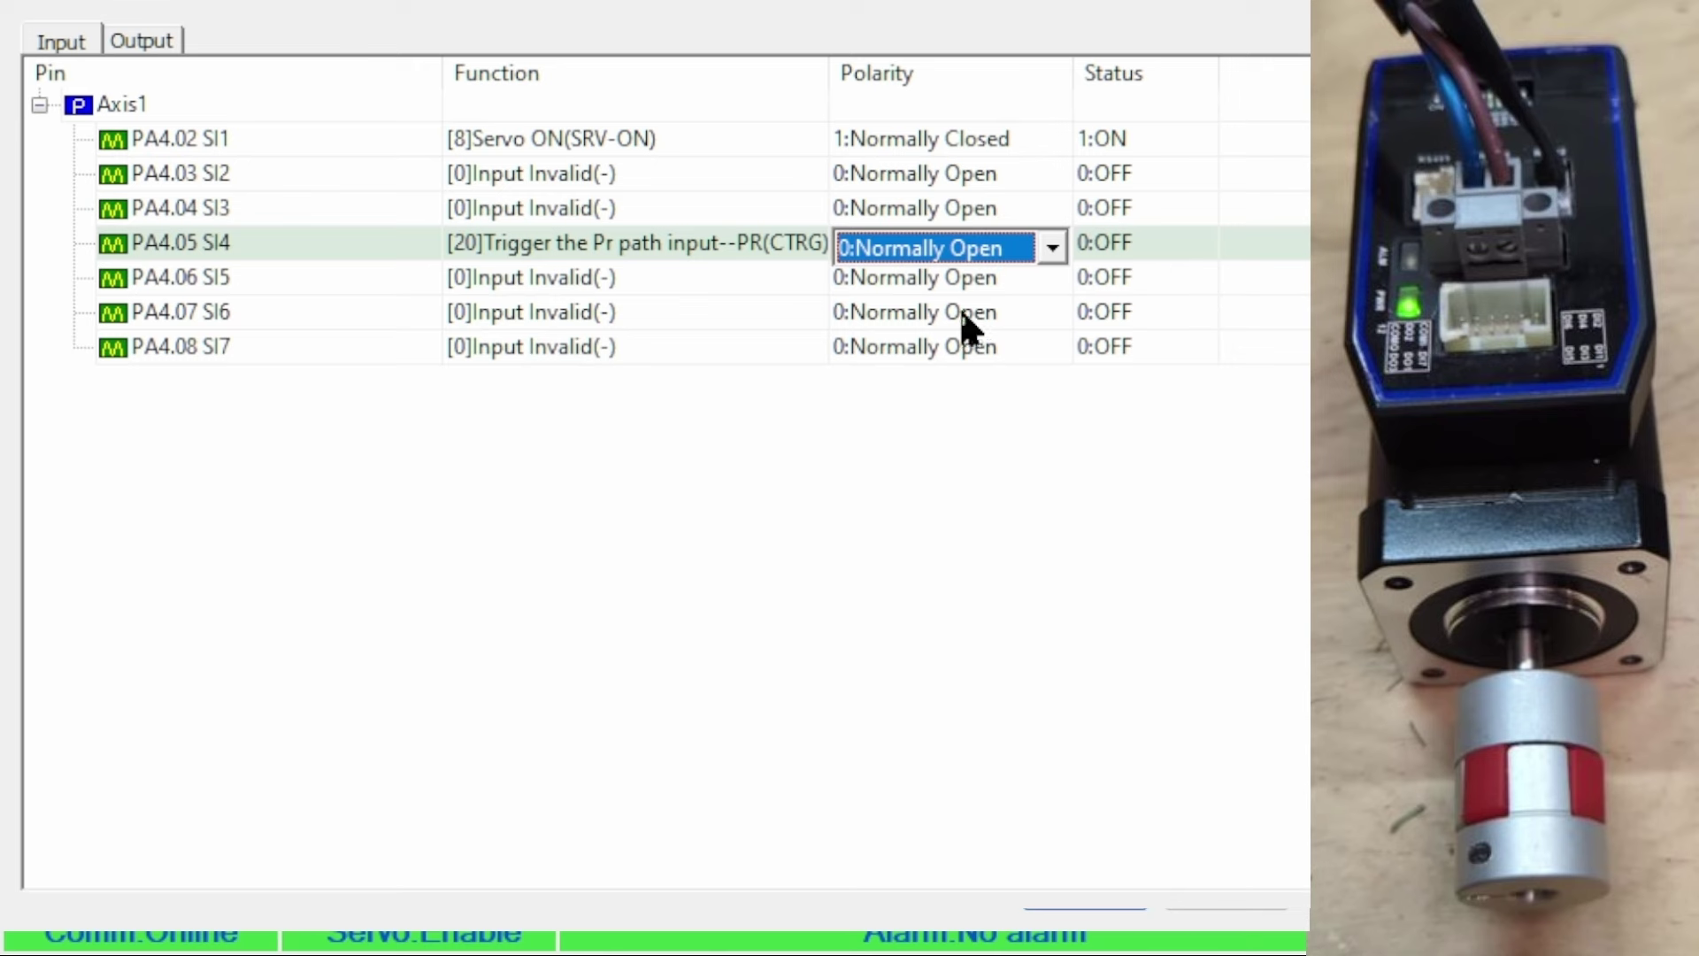
pyautogui.click(1049, 250)
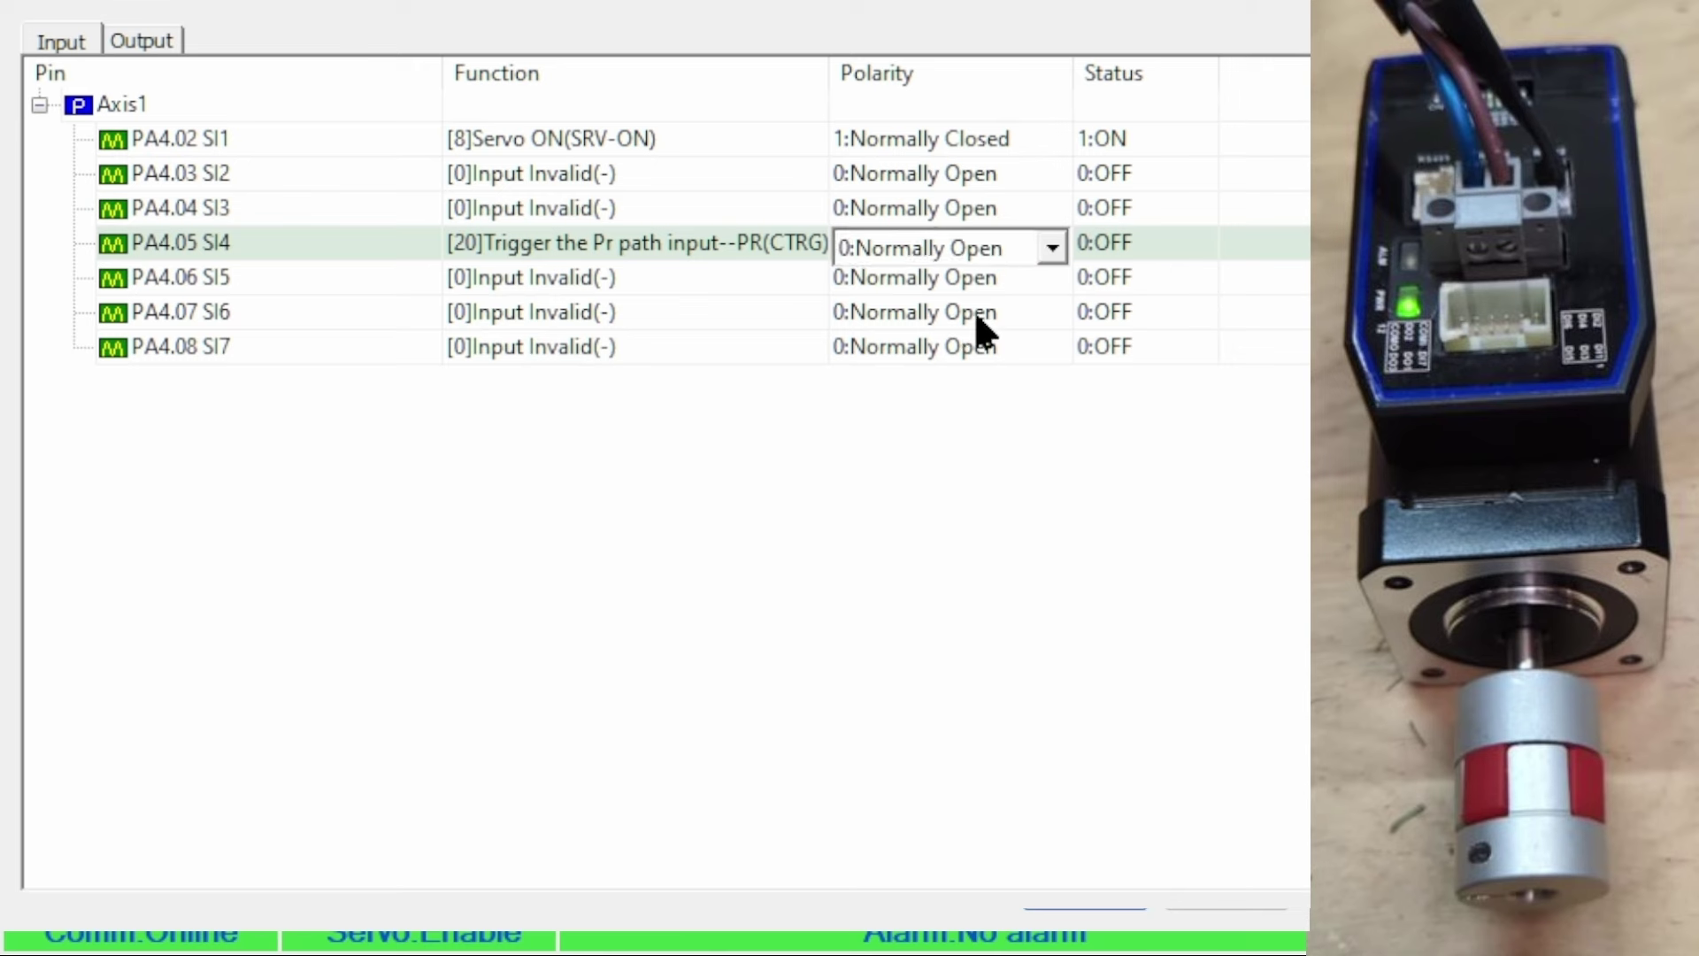
pyautogui.scroll(-1, 975, 310)
pyautogui.press('Return')
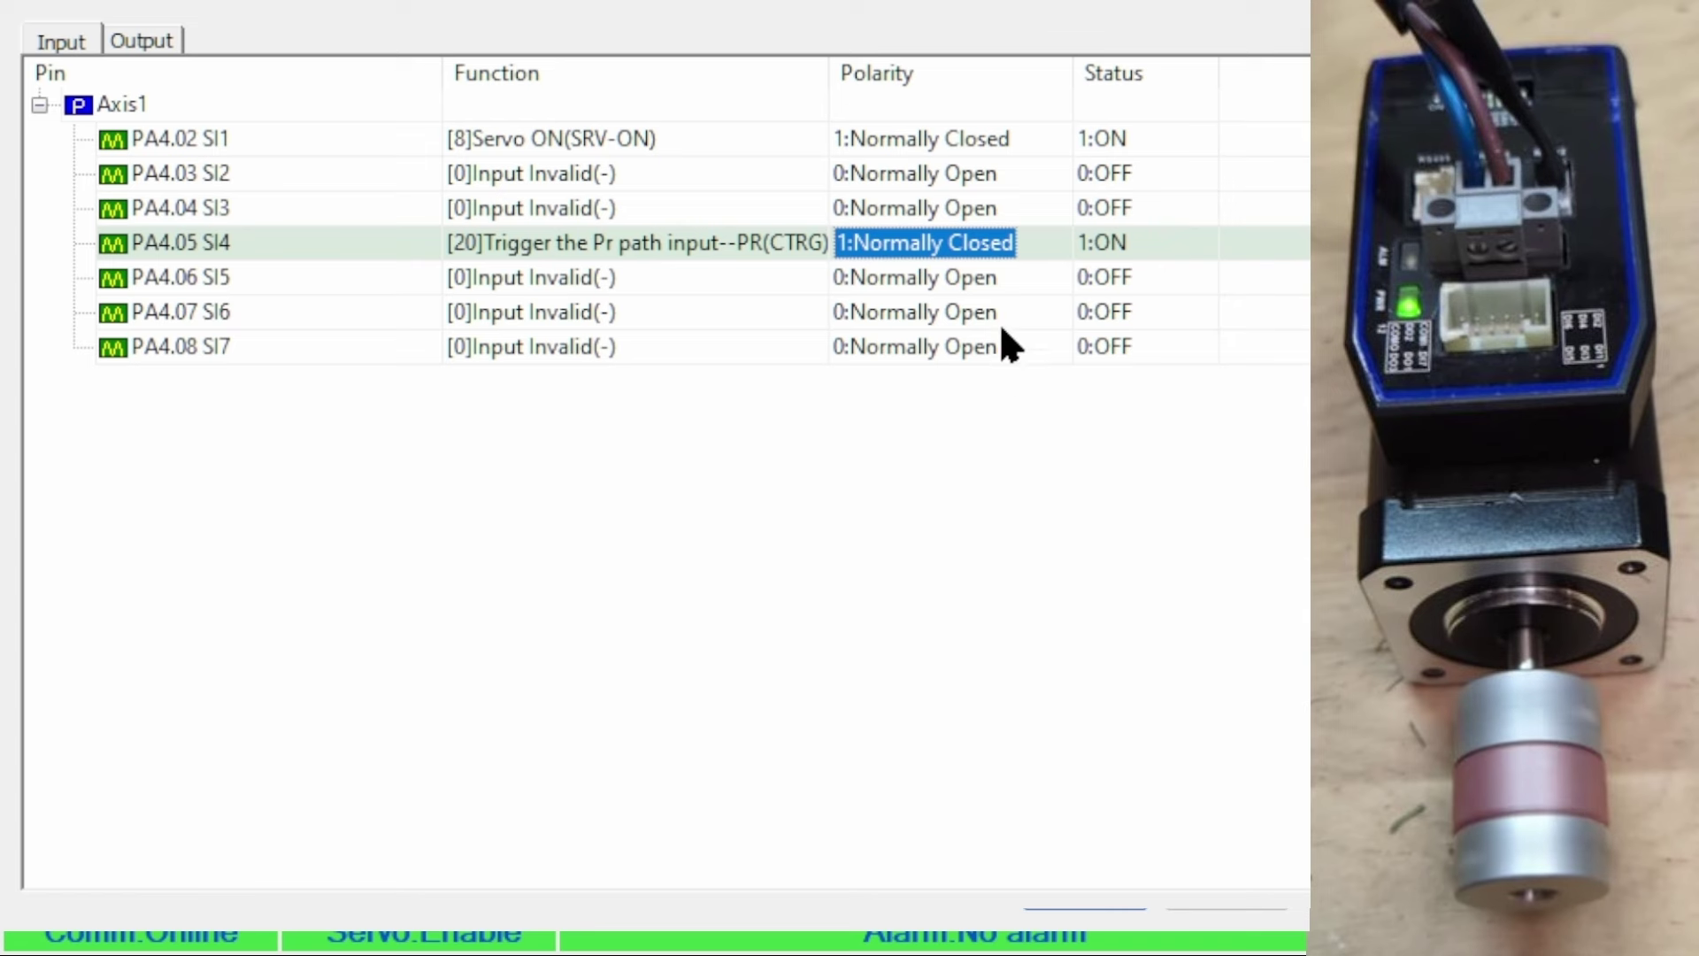
# Step: Switch input SI4's polarity back to 0:Normally Open
pyautogui.click(1018, 252)
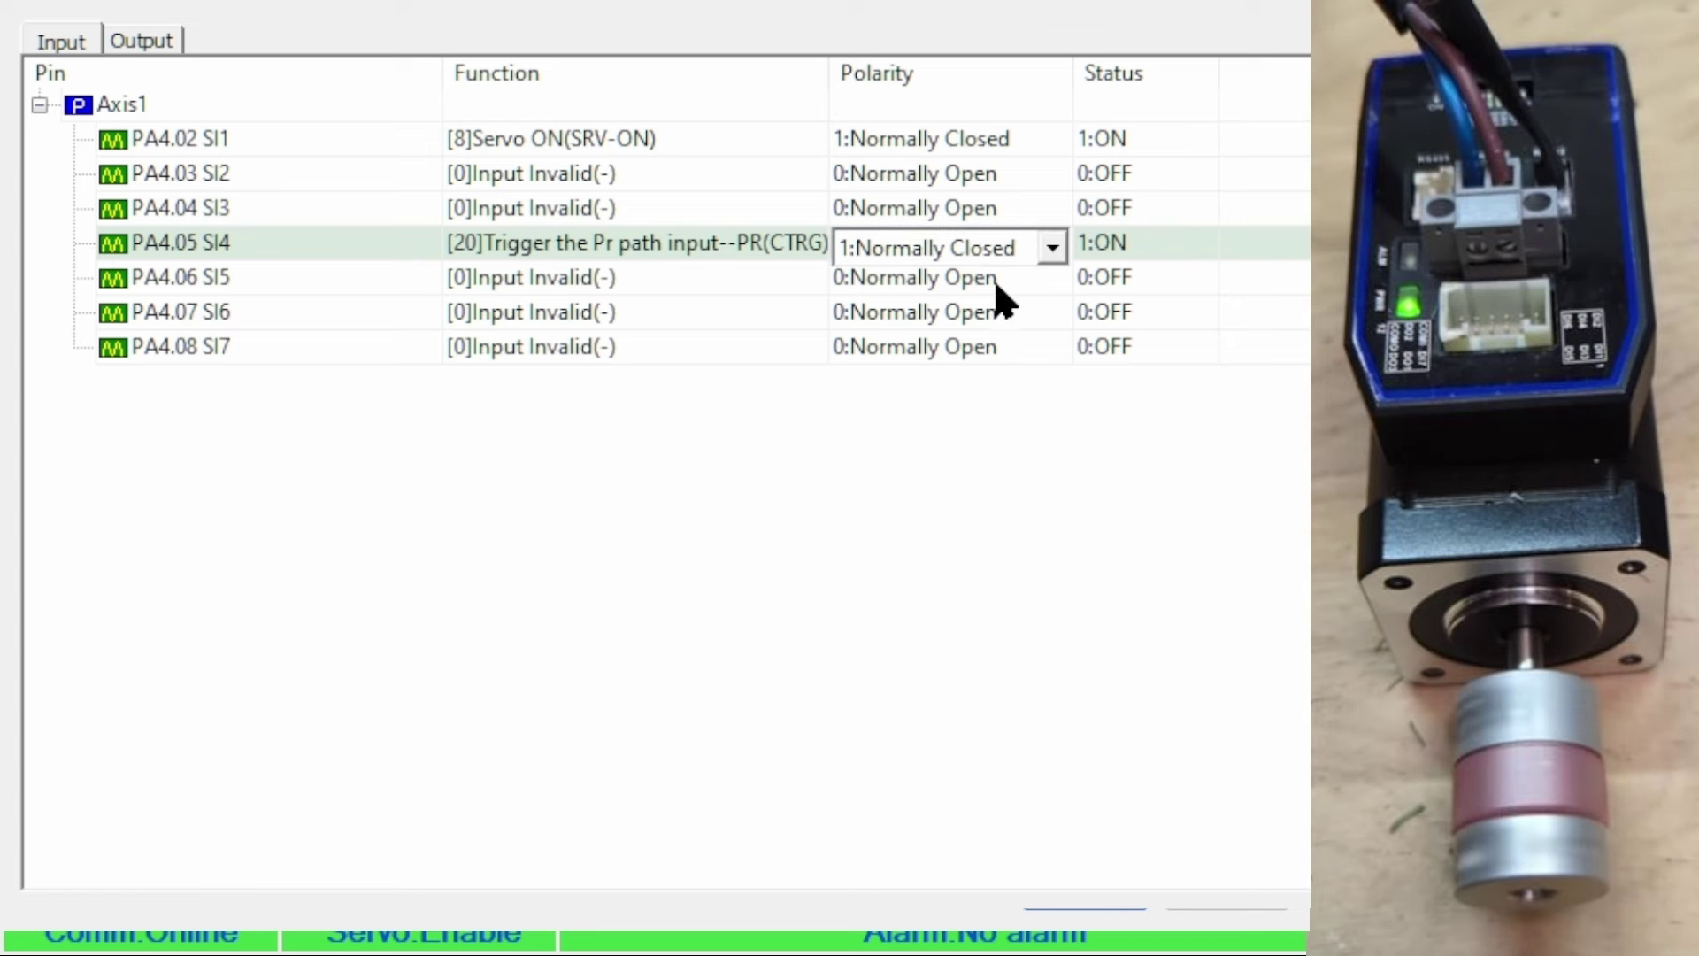
pyautogui.scroll(1, 1000, 310)
pyautogui.press('Return')
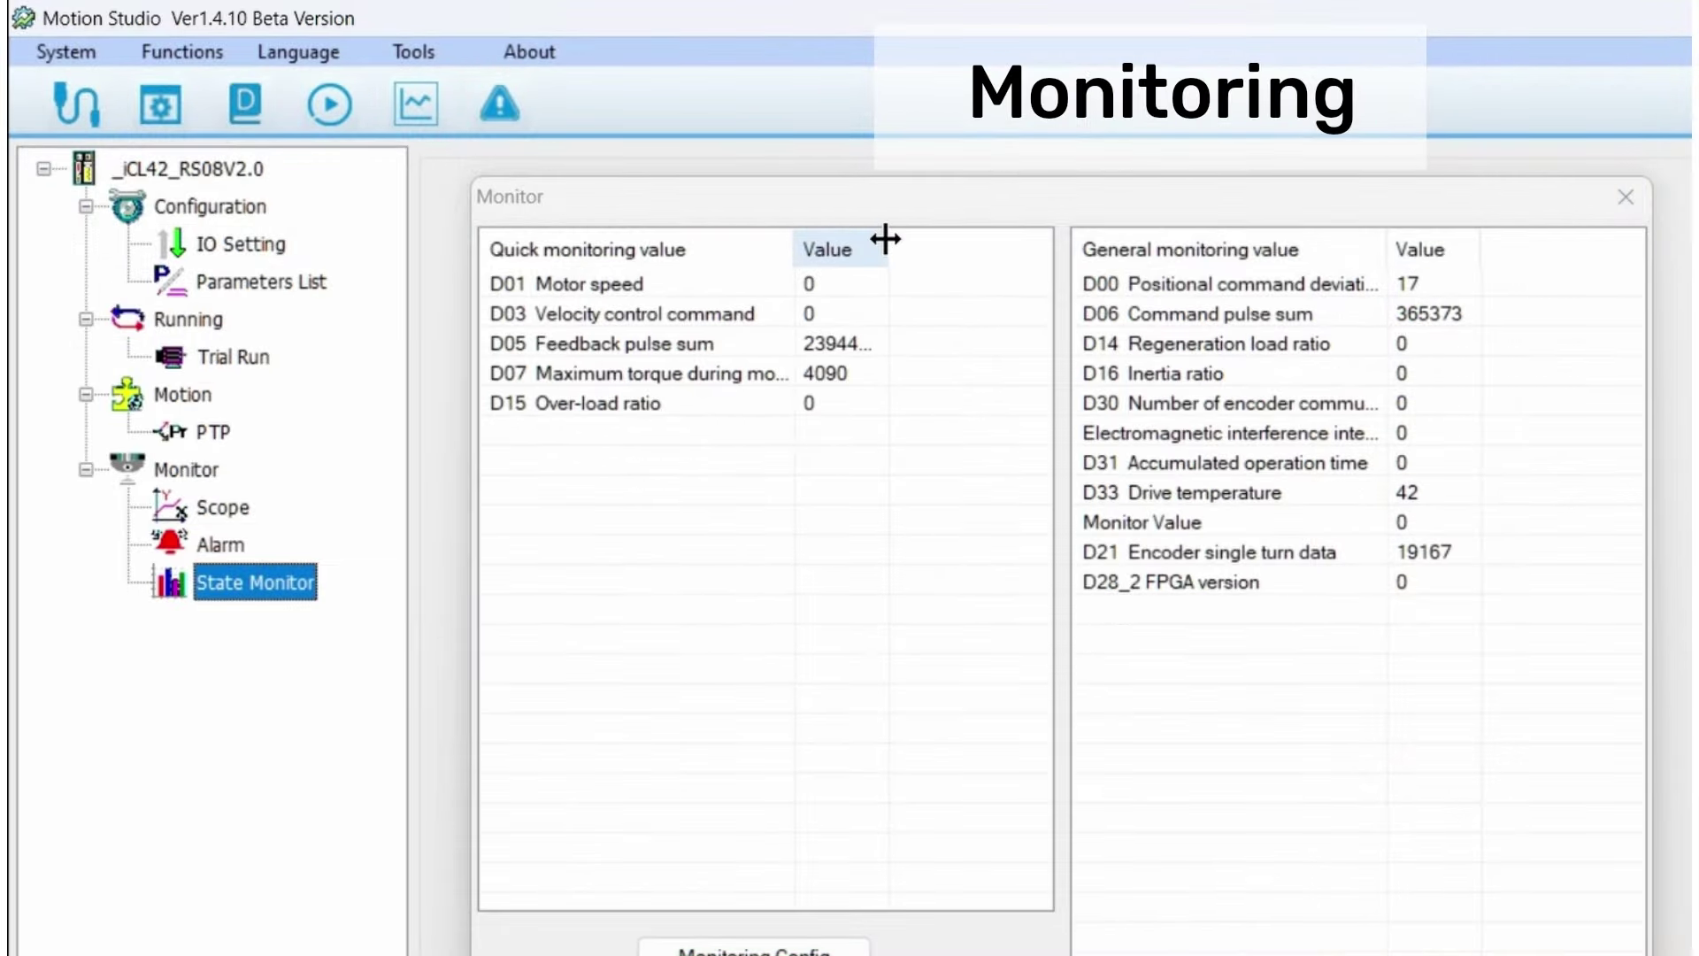
# Step: Widen the Value and Quick monitoring value columns of the quick monitoring list in the state monitor
pyautogui.moveTo(885, 238); pyautogui.dragTo(921, 239)
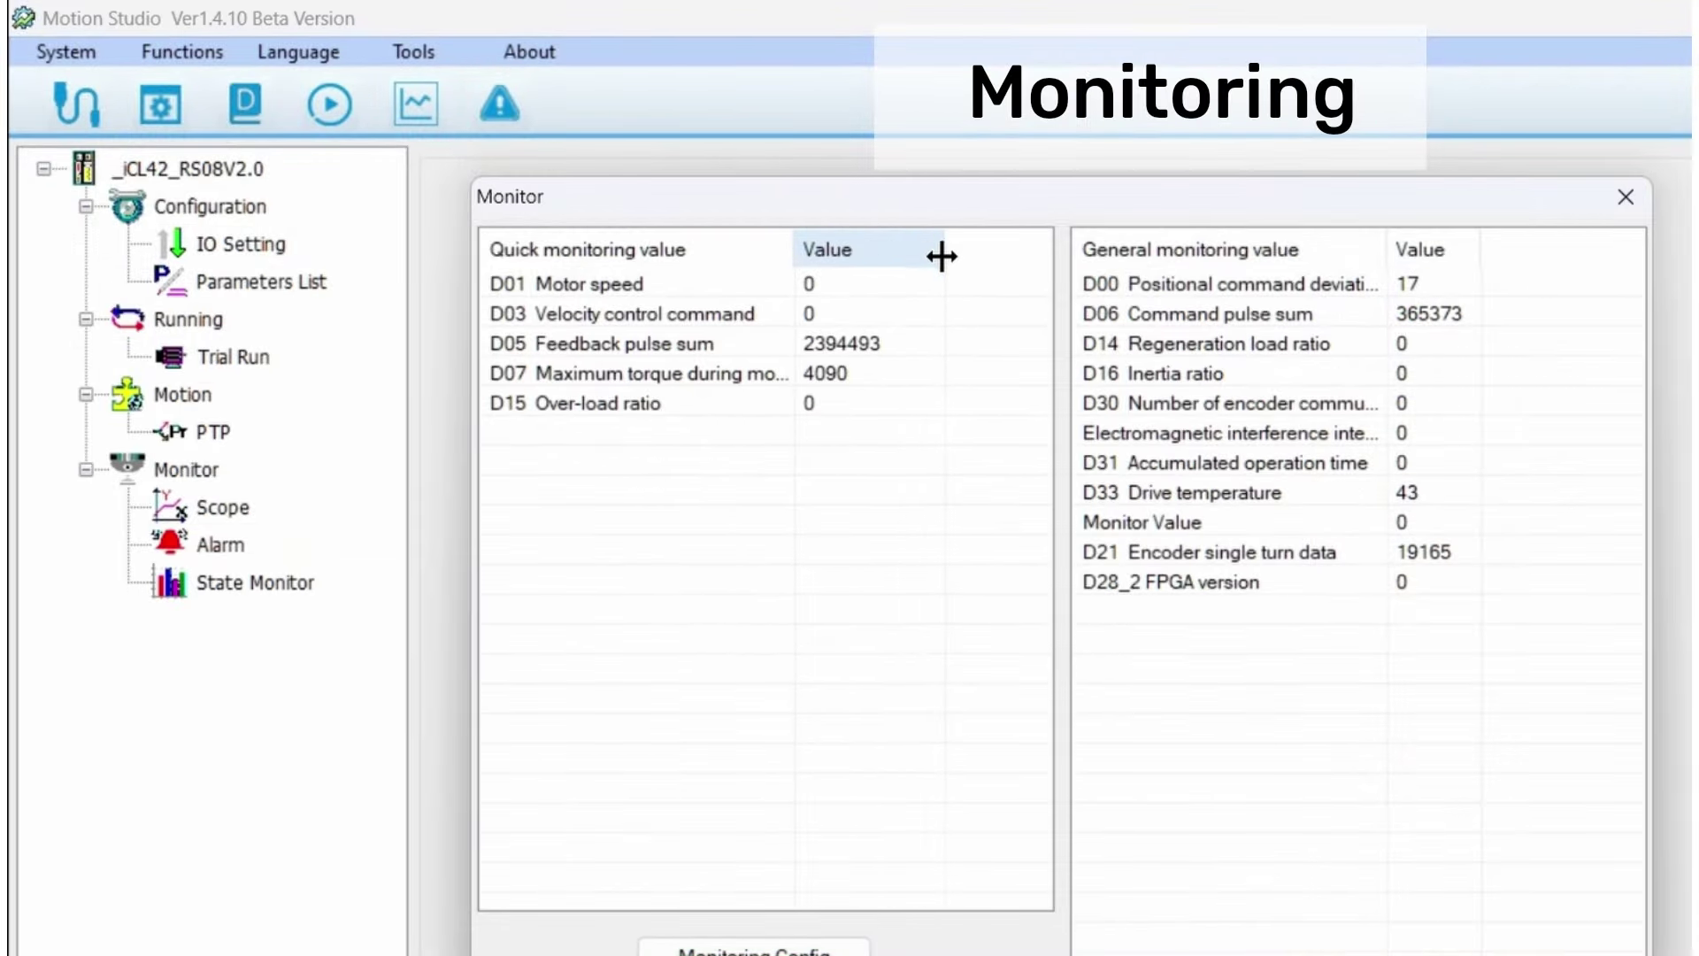
pyautogui.moveTo(795, 239); pyautogui.dragTo(851, 248)
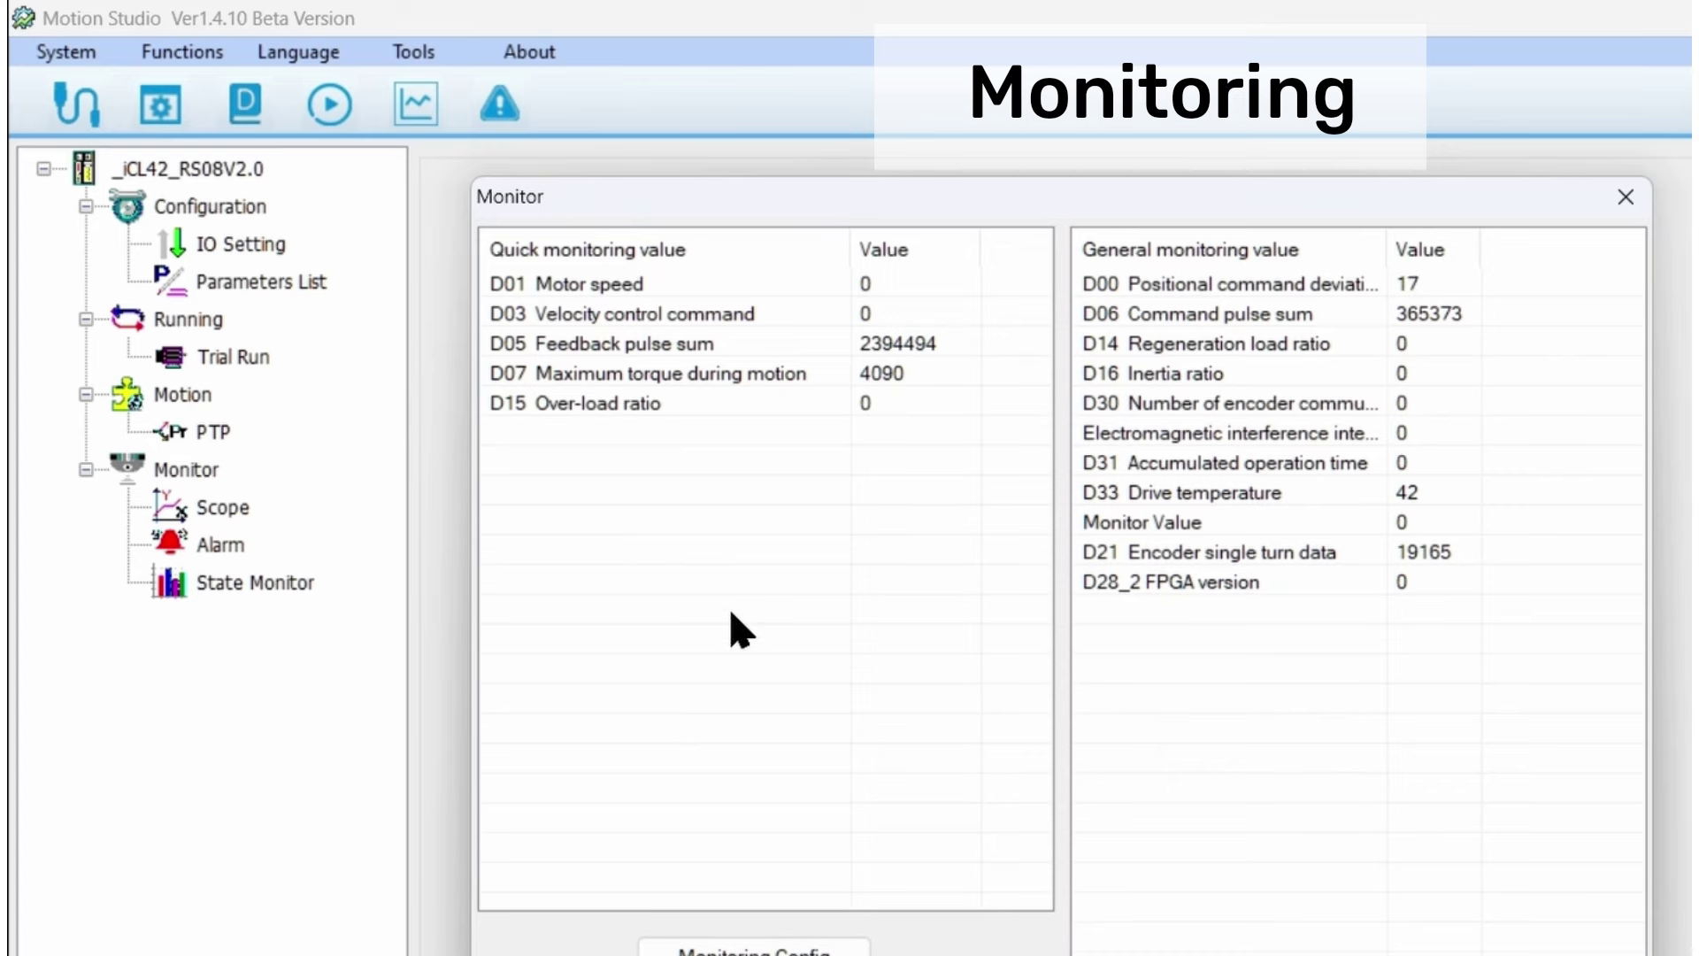
# Step: Open the monitoring configuration and show the available actions for D05 Feedback pulse sum in the quick monitoring list
pyautogui.click(754, 949)
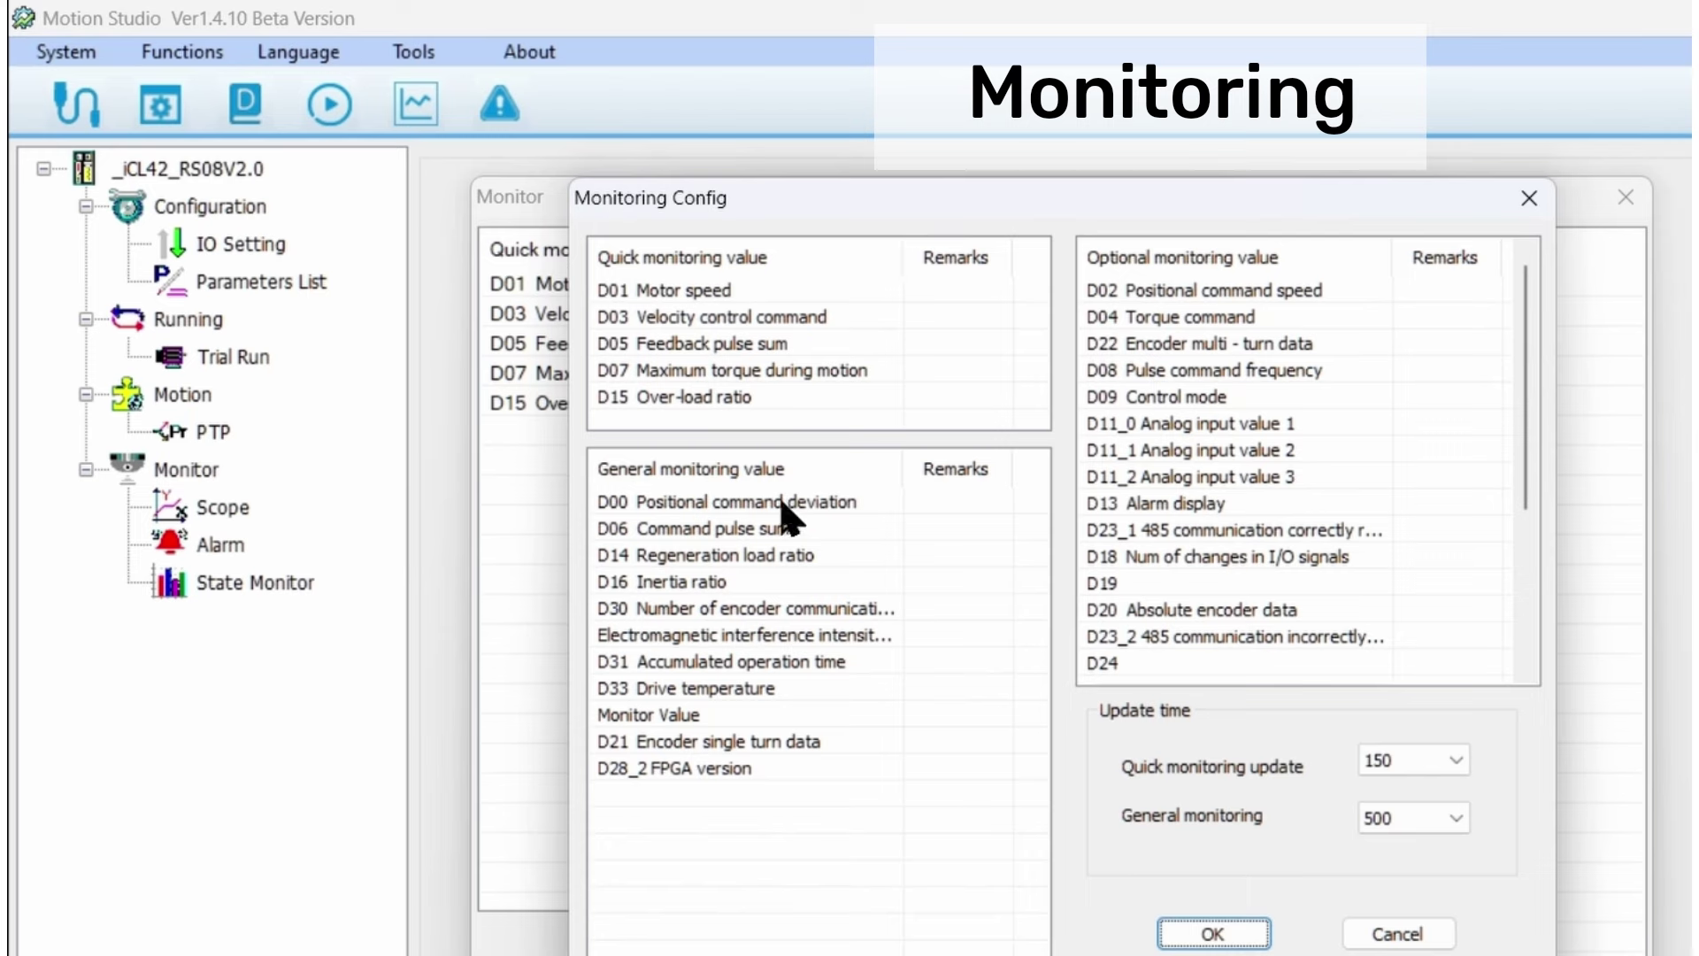
pyautogui.rightClick(695, 346)
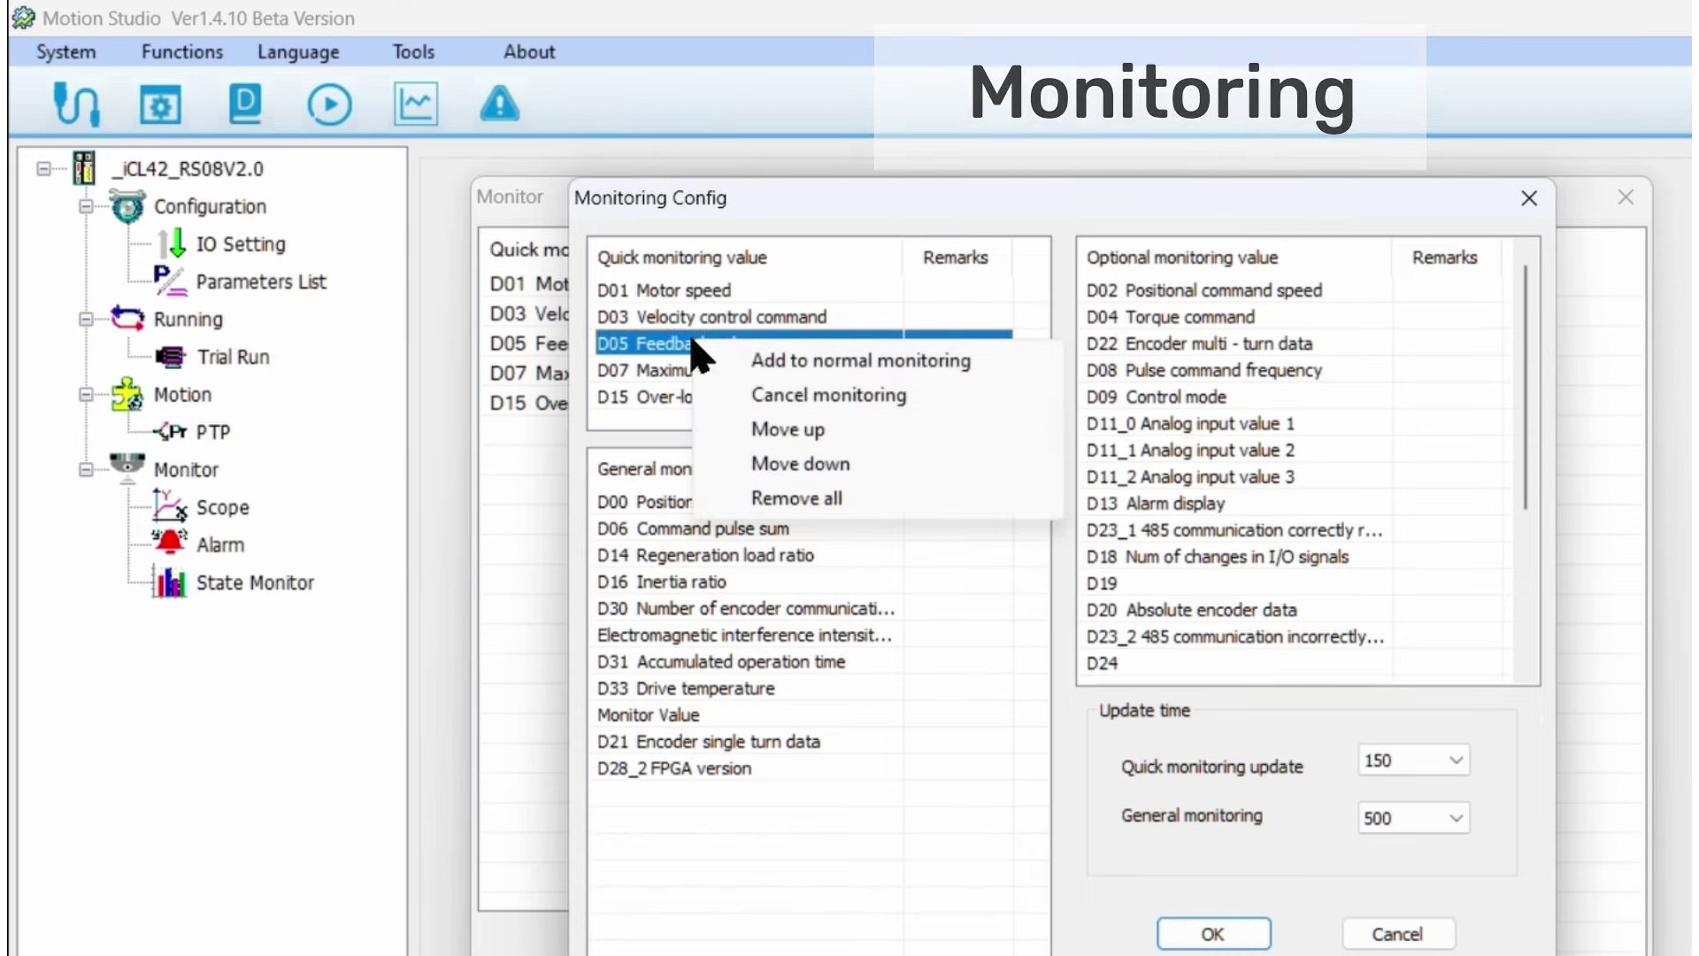